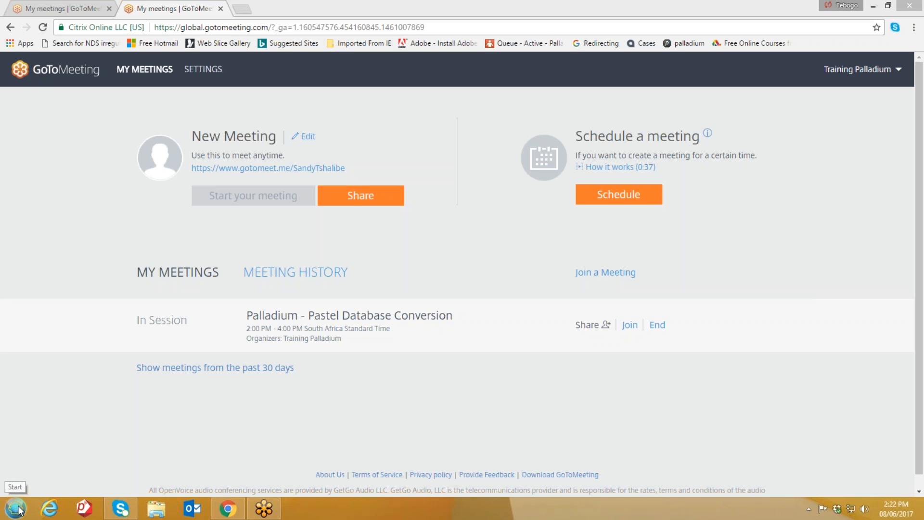
Step: Launch Pervasive.SQL 9 Control Center from the Windows Start menu
left_click(18, 510)
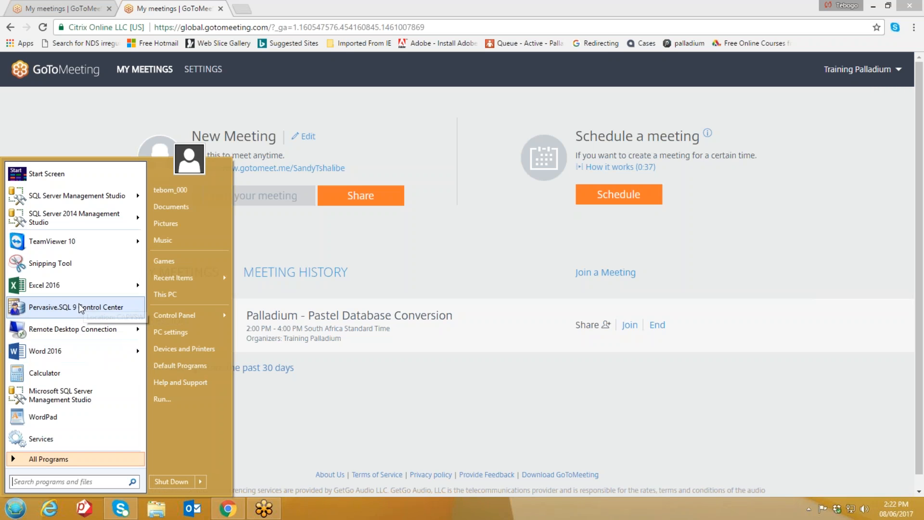
left_click(80, 308)
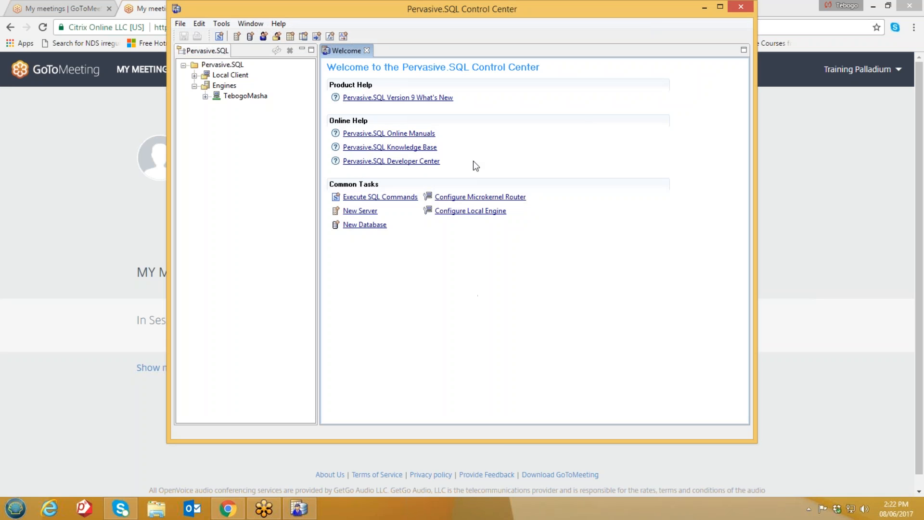
Step: Start a new database under the engine's Databases and name it 'conversion test'
left_click(202, 96)
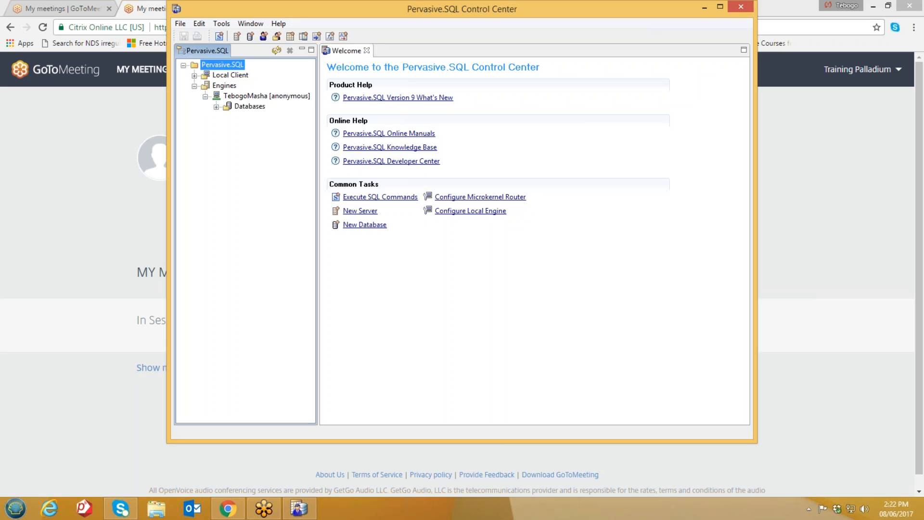
left_click(247, 108)
right_click(246, 111)
mouse_move(260, 113)
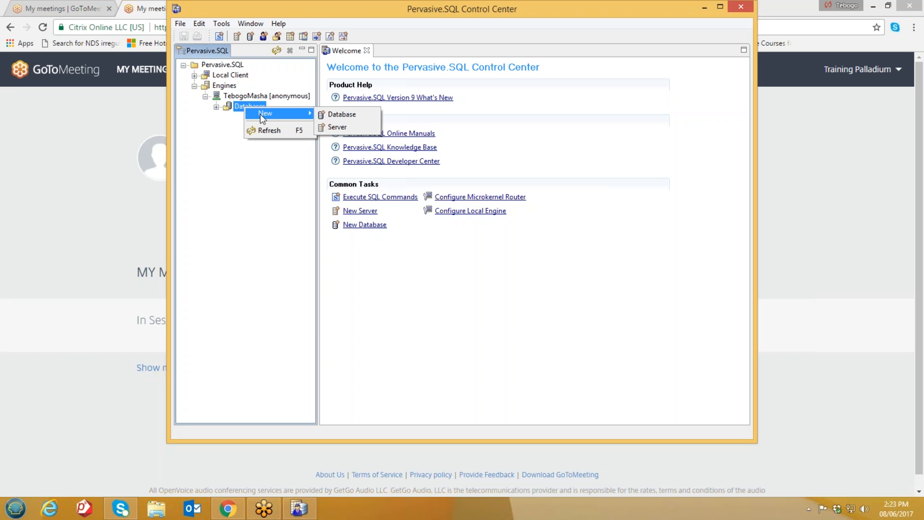
left_click(342, 115)
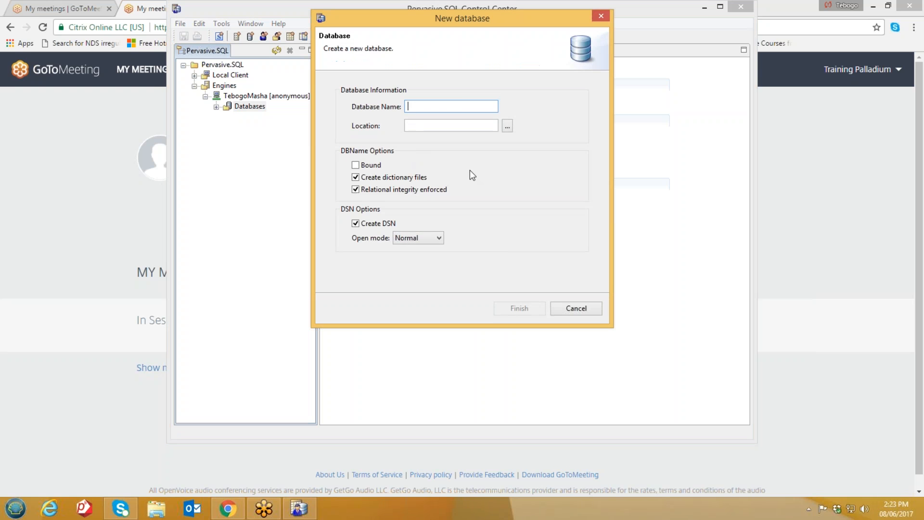
type("conversiontest")
left_click(441, 106)
Step: Set the database location to the TEST folder on drive G (G:\TEST)
left_click(508, 126)
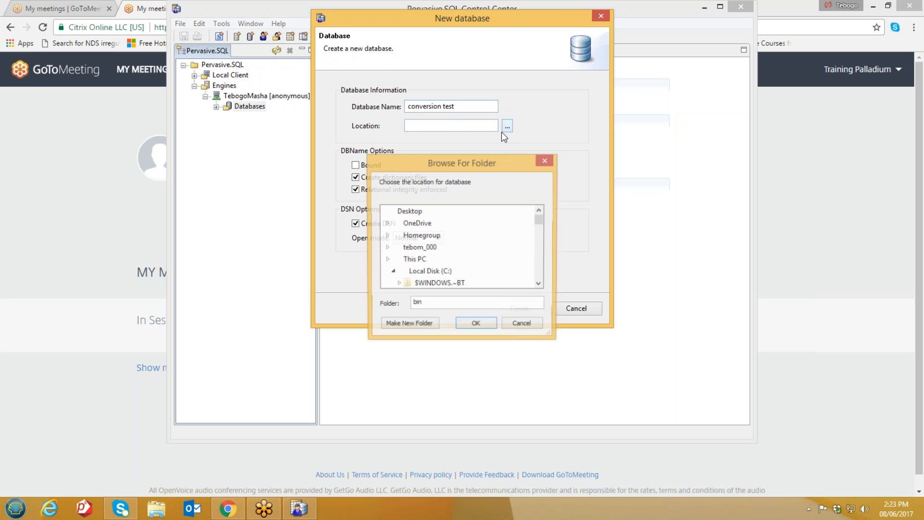
left_click(393, 211)
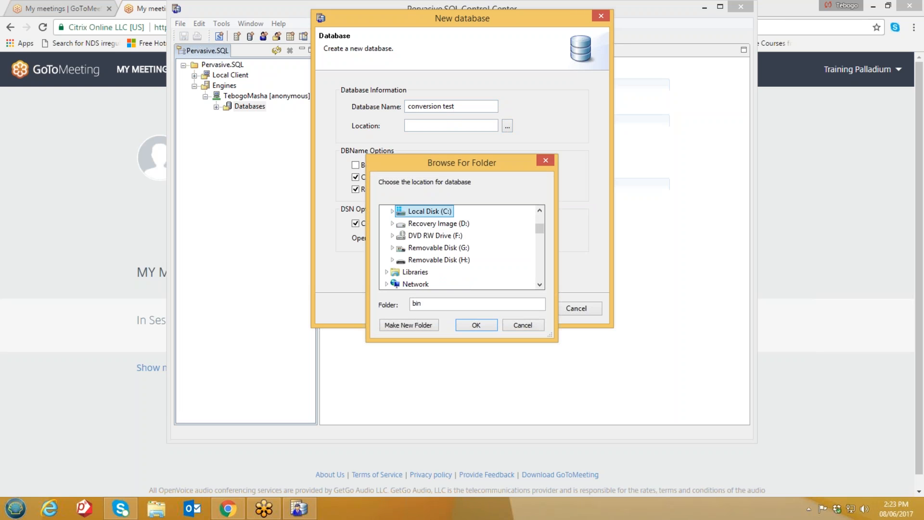
left_click(430, 247)
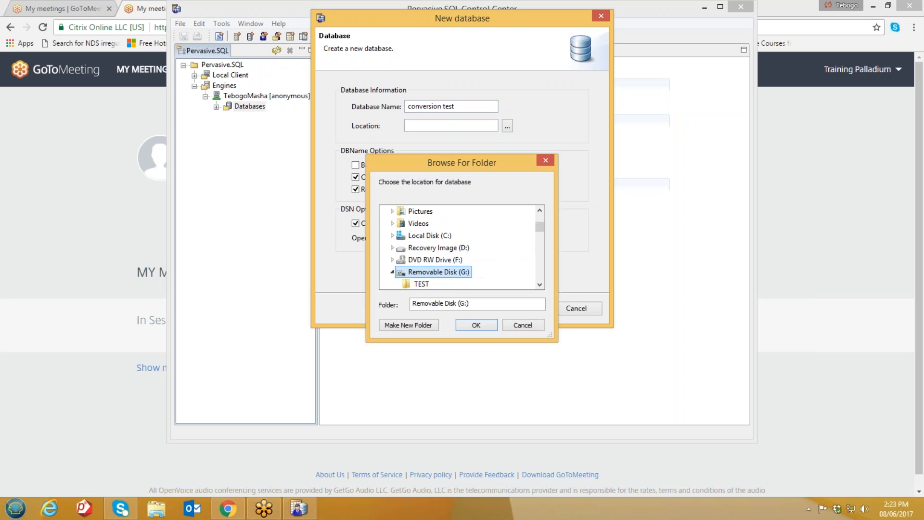
scroll(539, 284, "down", 2)
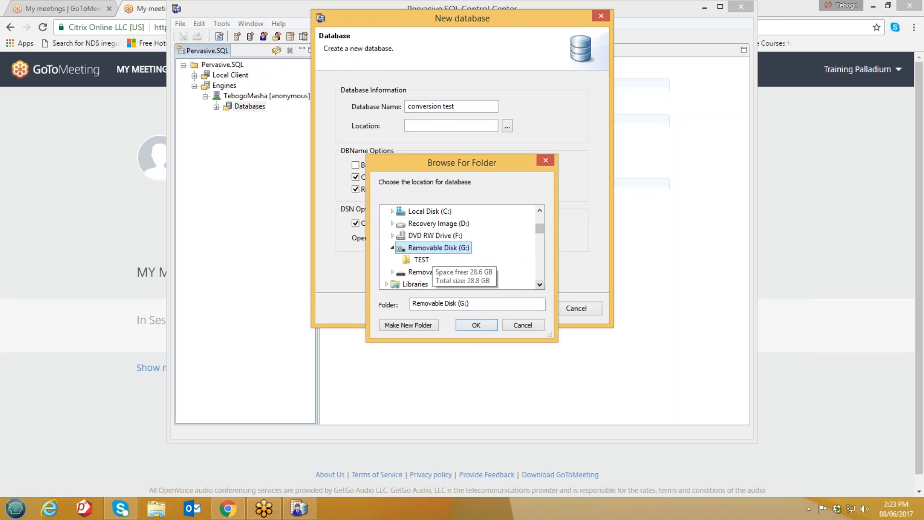
left_click(422, 260)
left_click(476, 326)
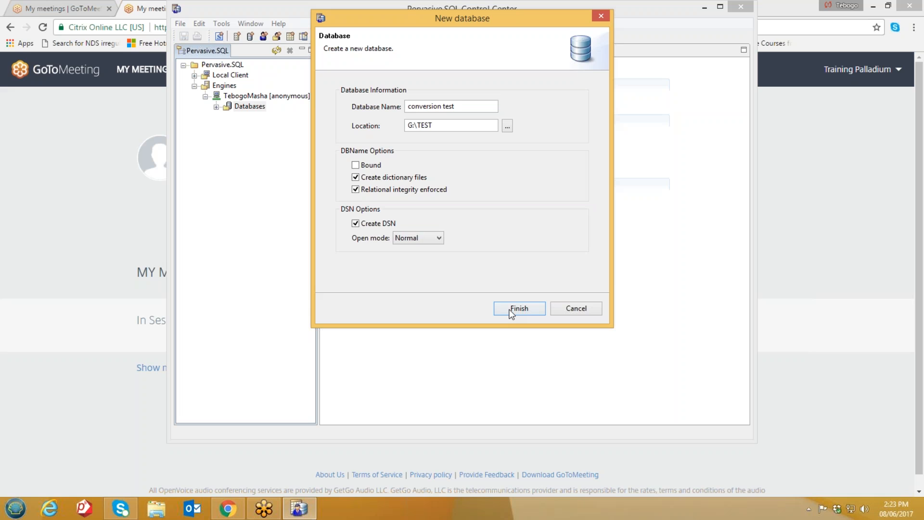
Step: Create the database, dismissing the 7004 error and closing the New database dialog
left_click(510, 308)
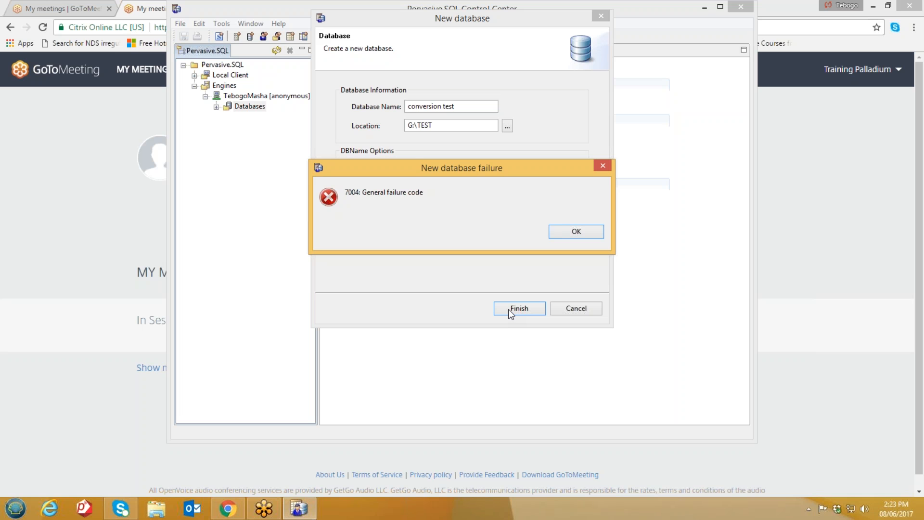
left_click(589, 235)
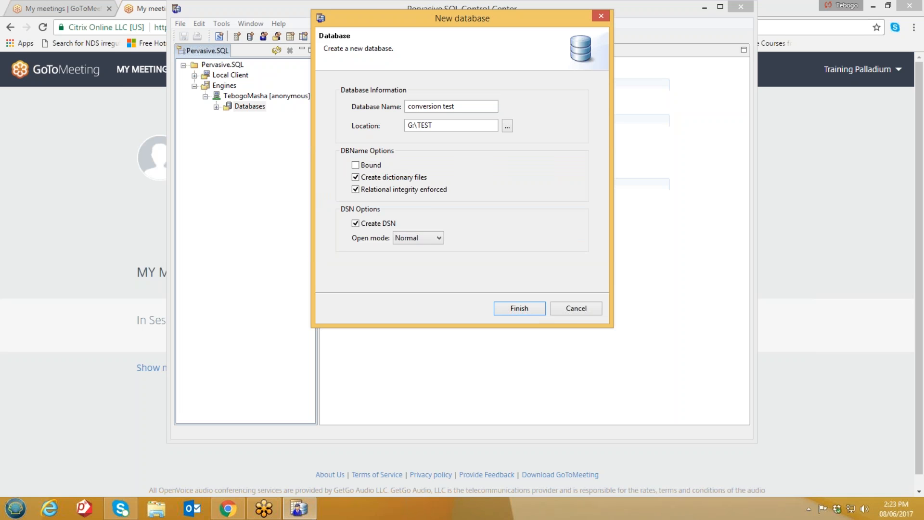
left_click(576, 308)
Step: Refresh the Databases list and check that CONVERSION TEST and its tables appear
left_click(216, 106)
right_click(231, 159)
left_click(255, 183)
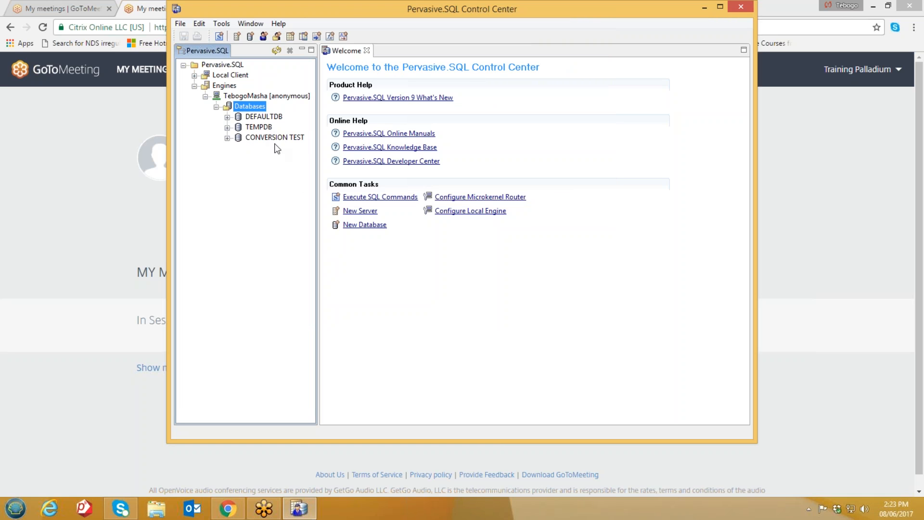
left_click(228, 139)
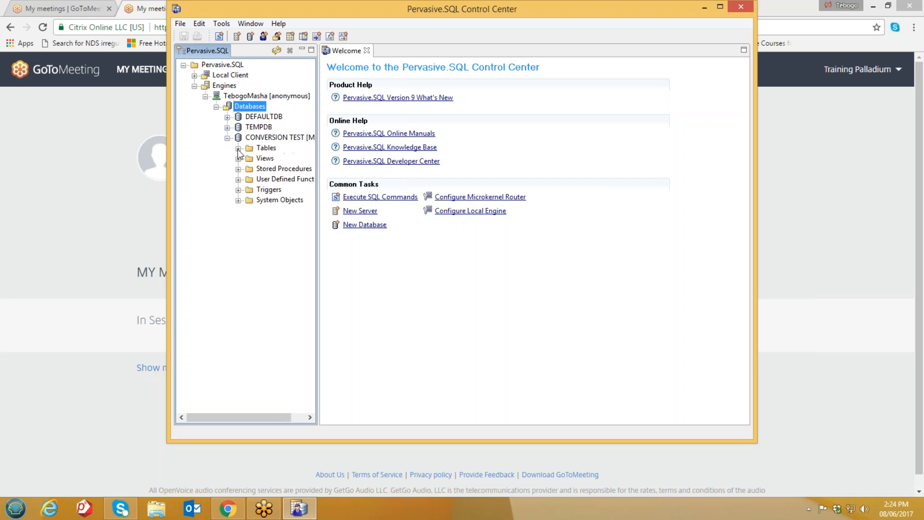
left_click(238, 148)
left_click(239, 66)
left_click(228, 138)
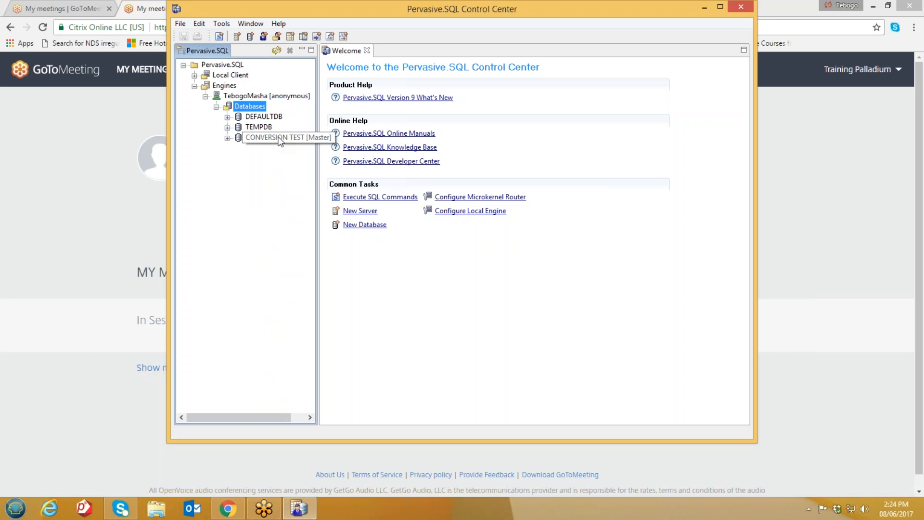
Step: Open the ODBC Administrator from the Tools menu on its System DSN tab
left_click(221, 24)
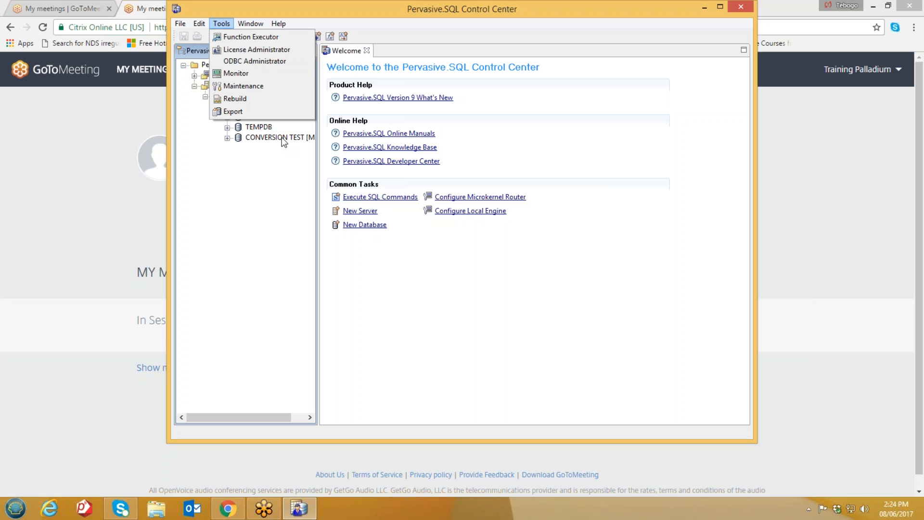
left_click(253, 61)
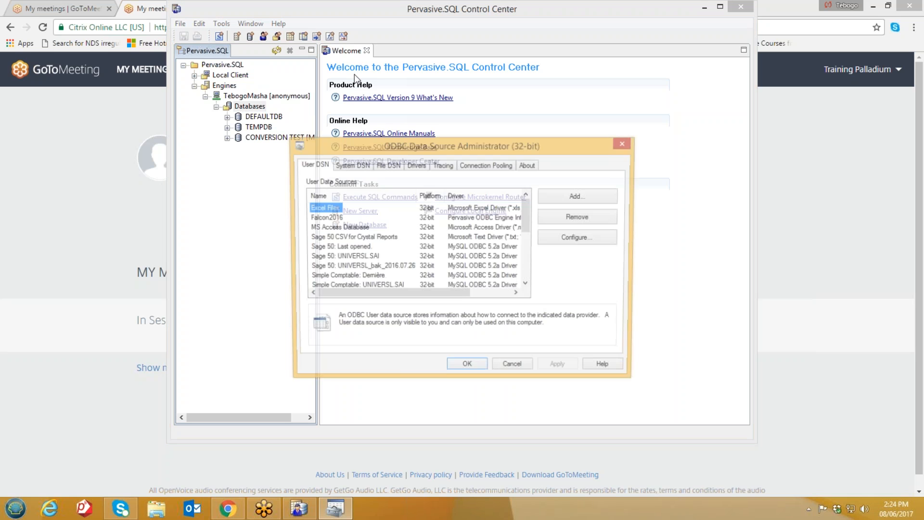
left_click(352, 165)
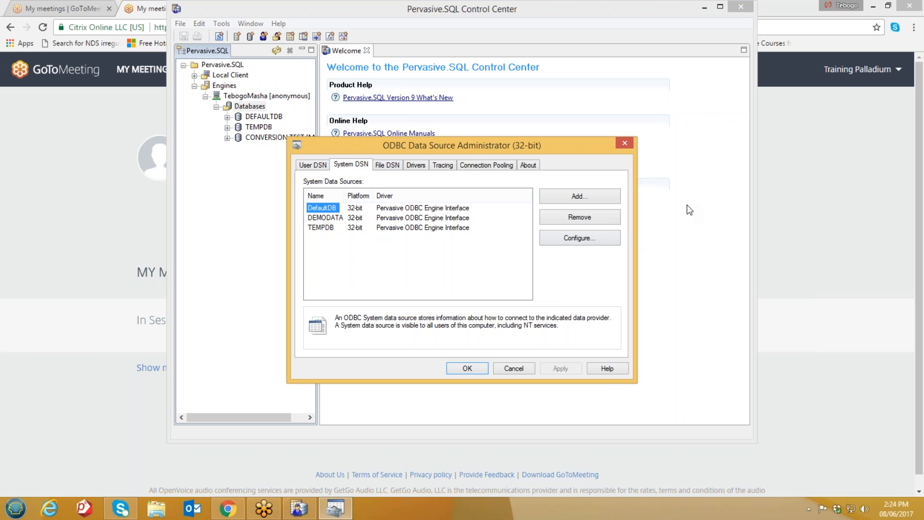
Step: Add a Pervasive ODBC Engine Interface system DSN named 'conversiontest'
left_click(589, 196)
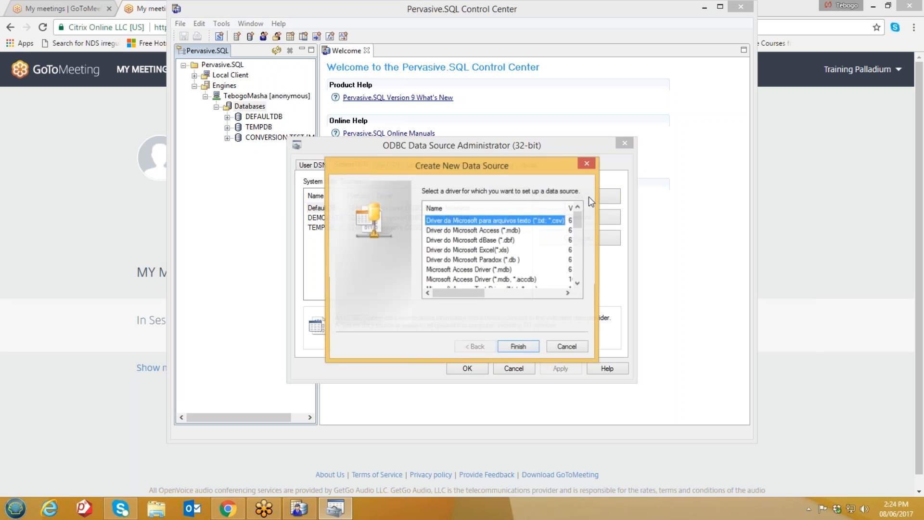
left_click(572, 220)
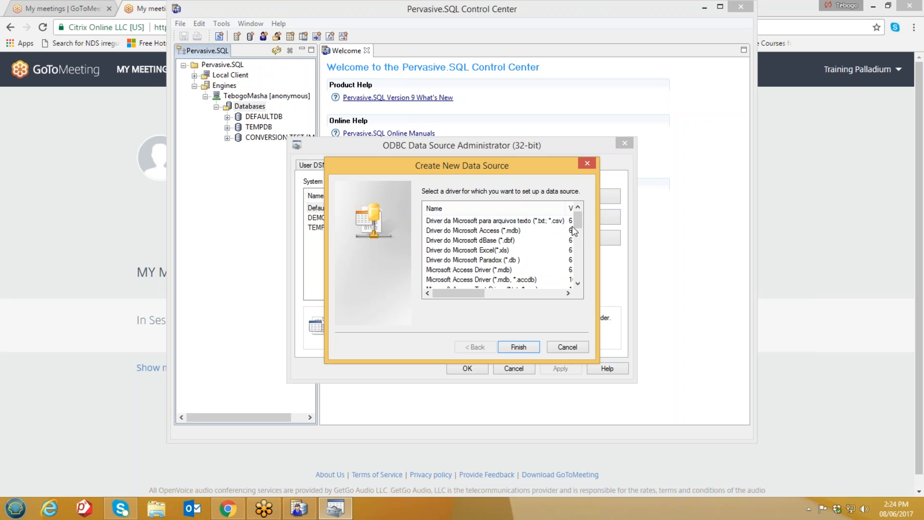
left_click_drag(577, 227, 580, 276)
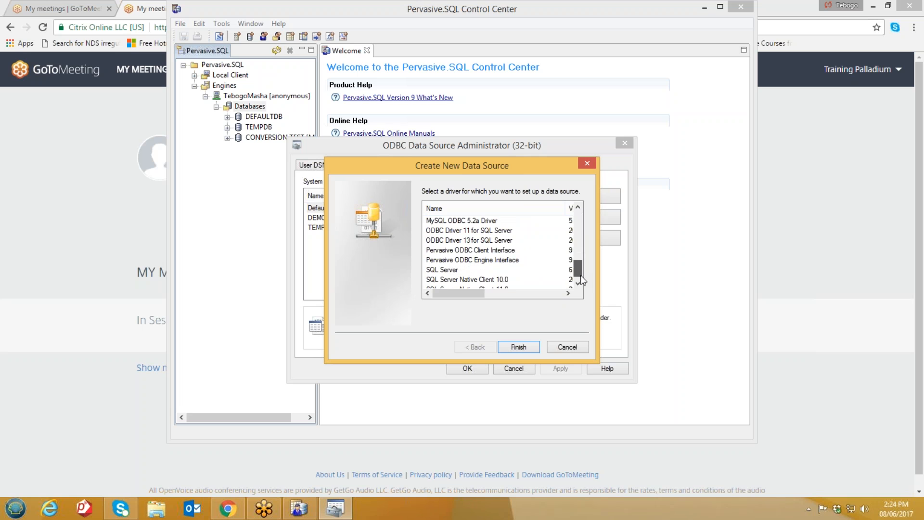
double_click(467, 260)
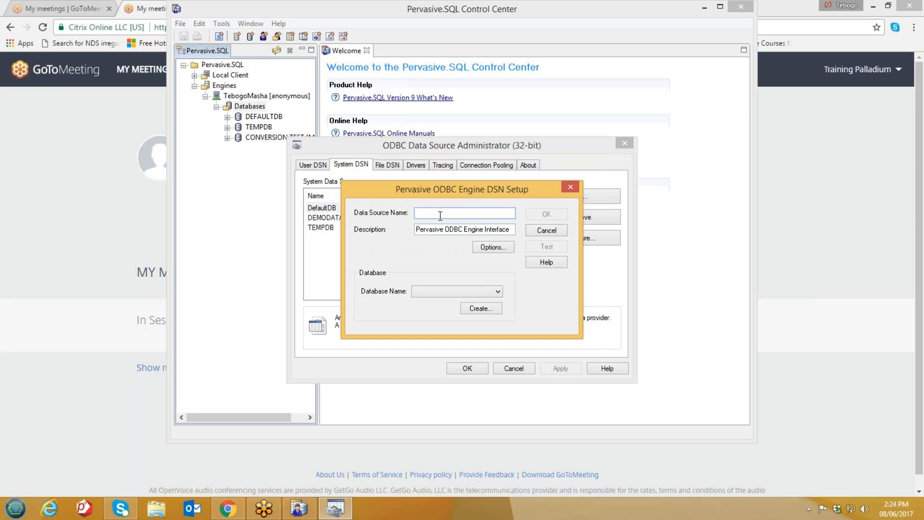
type("conversiontest")
Step: Link the DSN to CONVERSION TEST, test the connection successfully, and save it
left_click(479, 292)
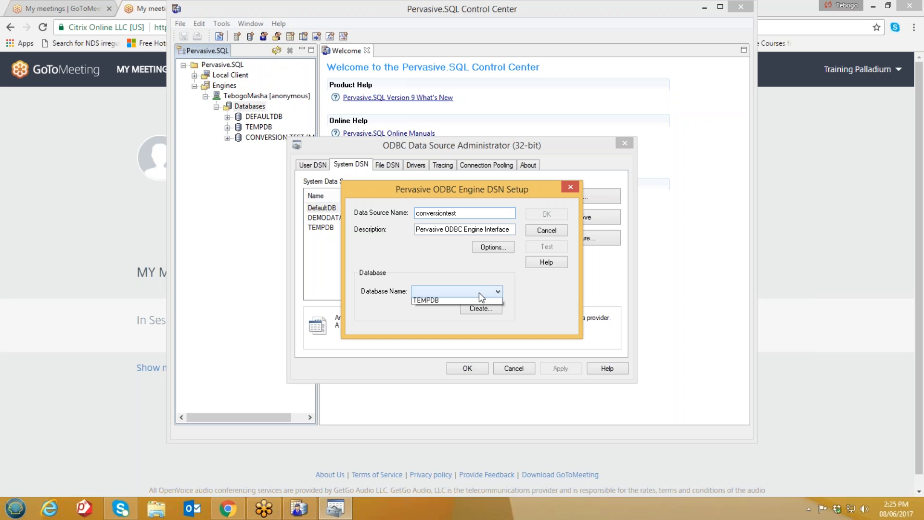
left_click(462, 298)
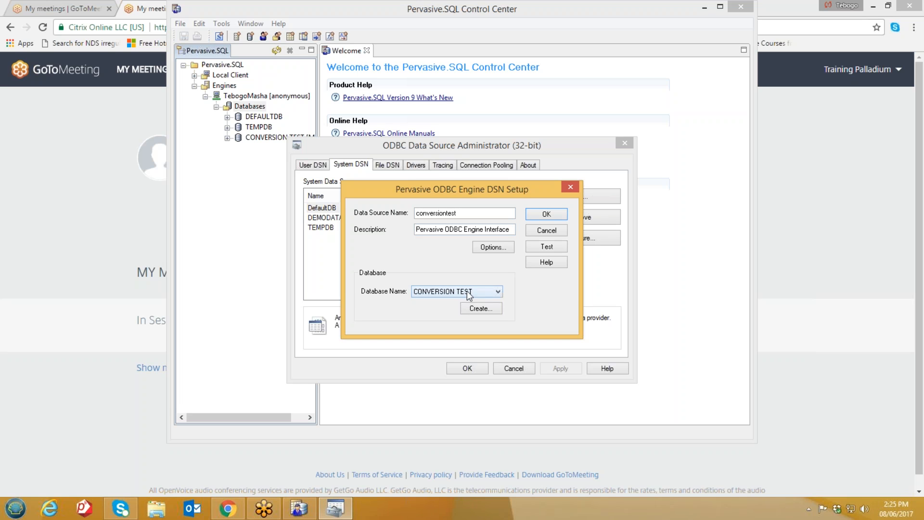
left_click(483, 293)
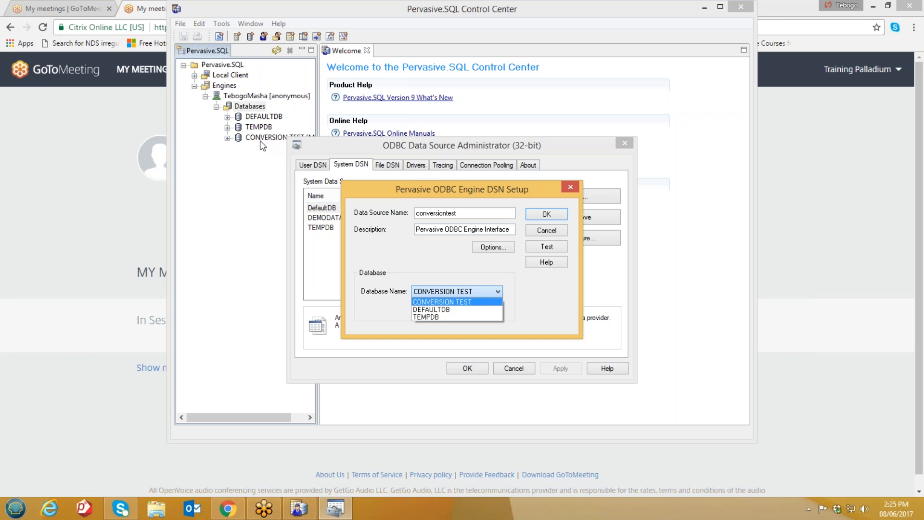
key("Down")
key("Down")
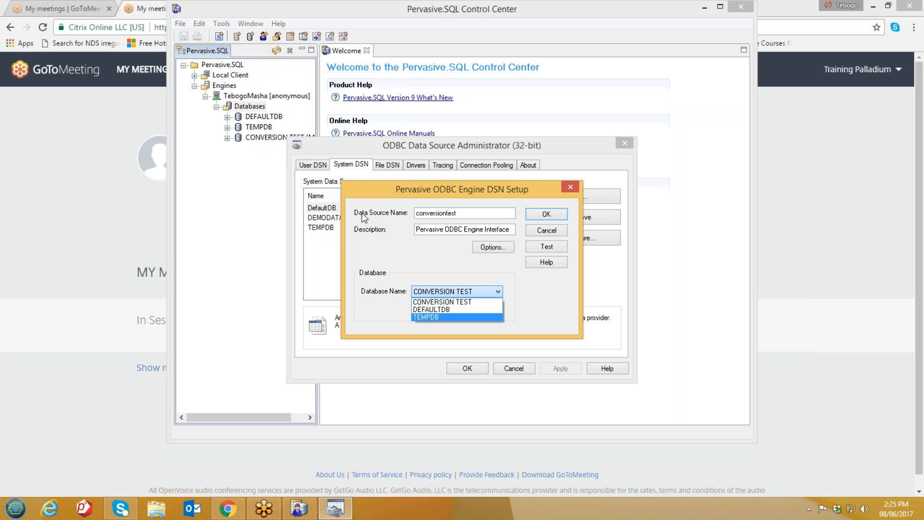
left_click(483, 219)
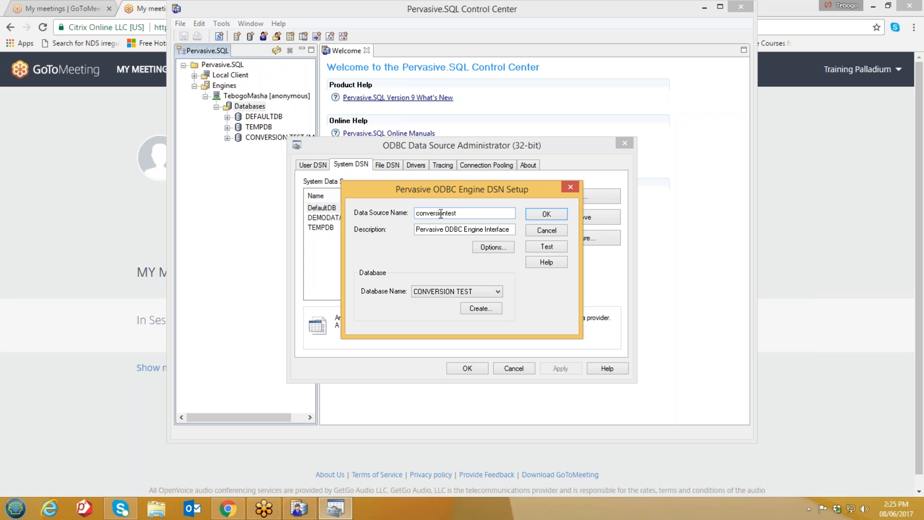
left_click(554, 247)
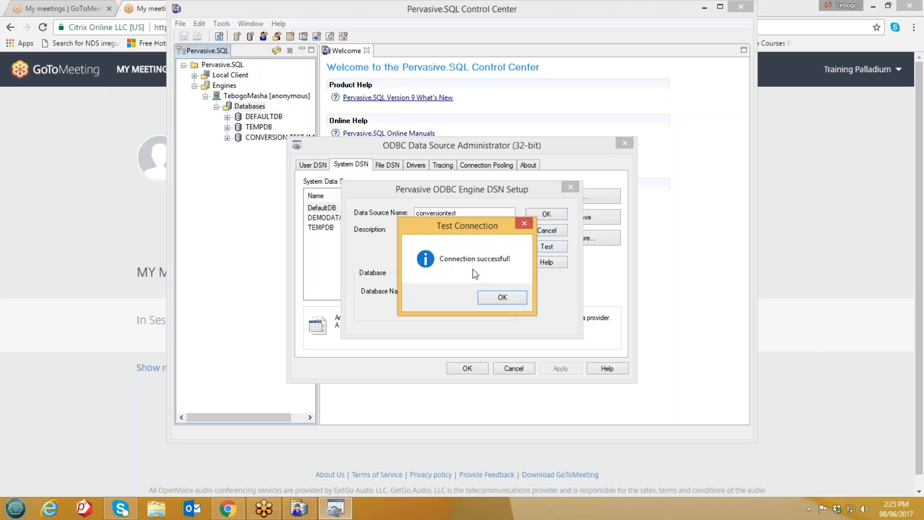
left_click(503, 298)
left_click(547, 214)
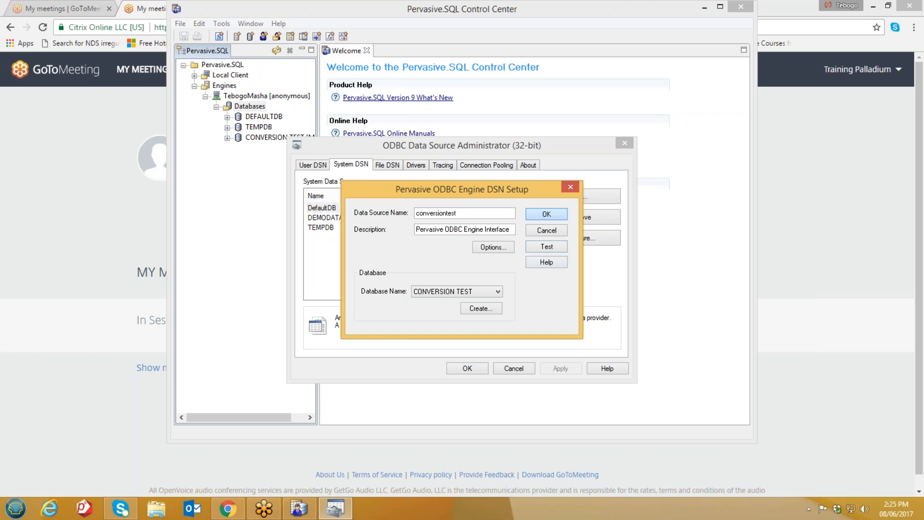
Step: Close the ODBC administrator and launch Palladium Enterprise 2015 by searching 'pall'
left_click(484, 367)
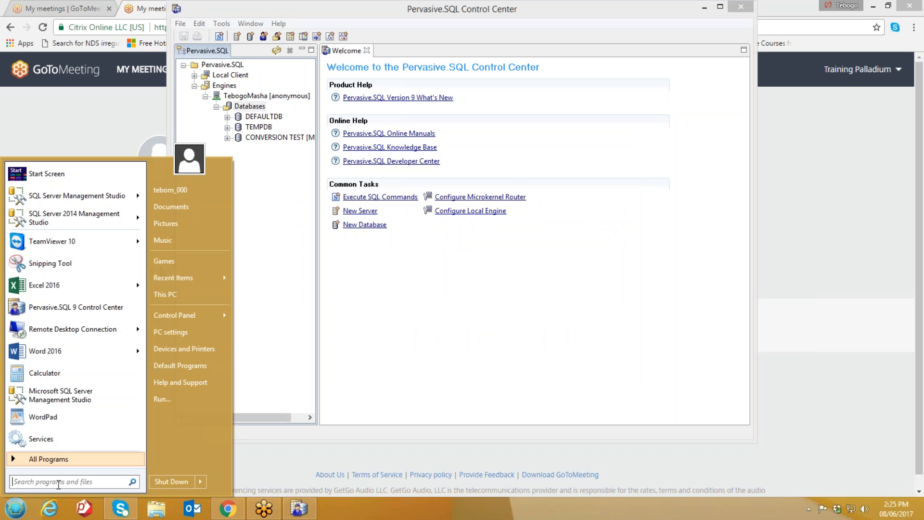
type("pall")
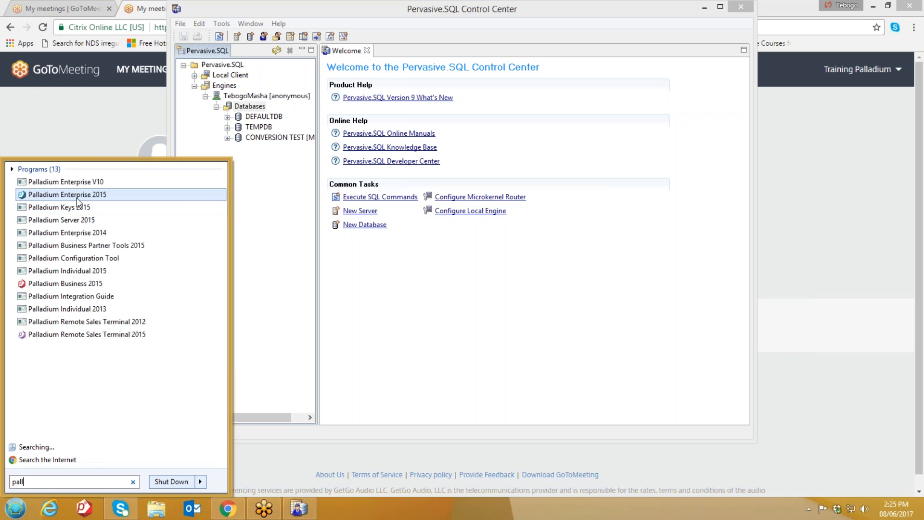
left_click(76, 196)
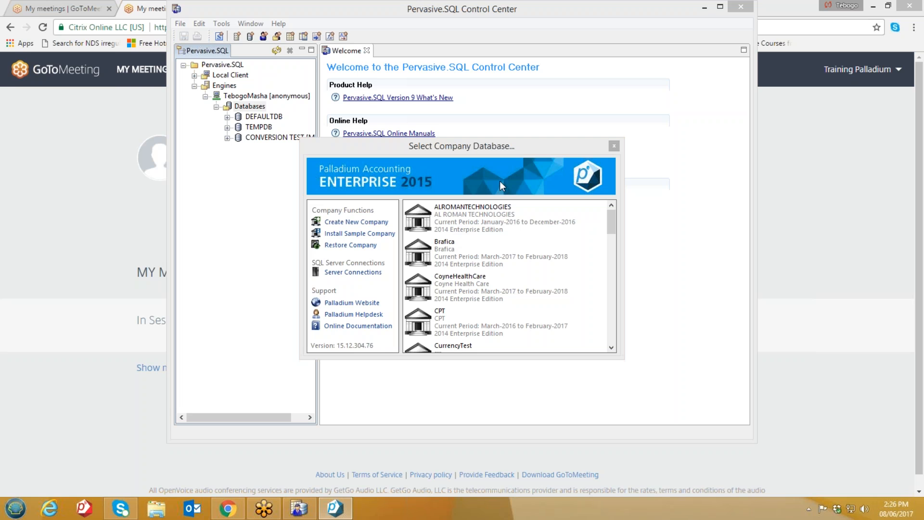
Step: Create a new company named 'Conversiontest', copying the name before confirming
left_click(366, 222)
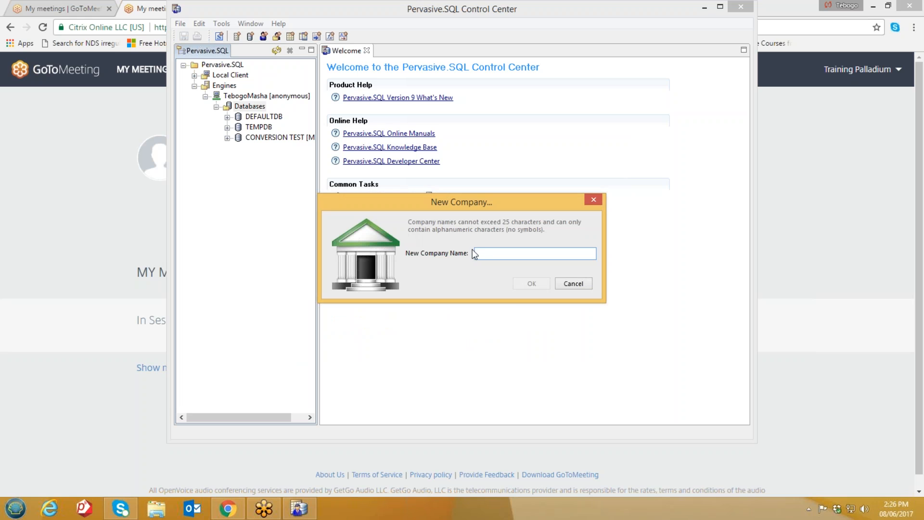
type("Conversiontest")
left_click_drag(523, 253, 471, 253)
right_click(483, 252)
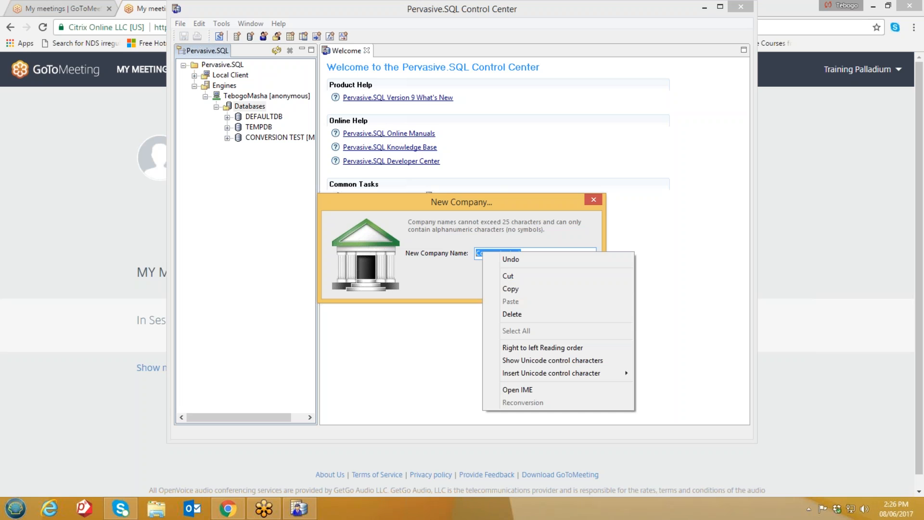
left_click(508, 289)
left_click(529, 282)
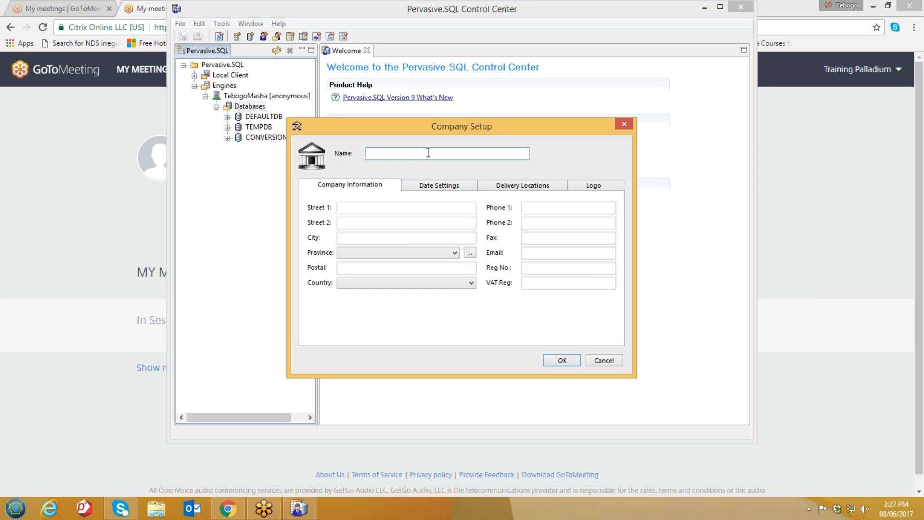
Step: Paste the copied name into the company Name field as 'Conversion test'
right_click(428, 153)
left_click(449, 201)
left_click(402, 153)
left_click(447, 188)
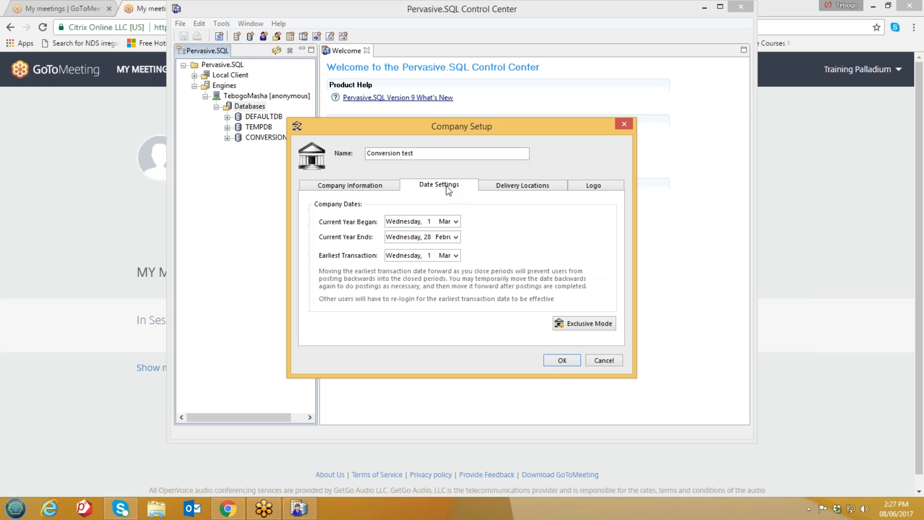
left_click(378, 185)
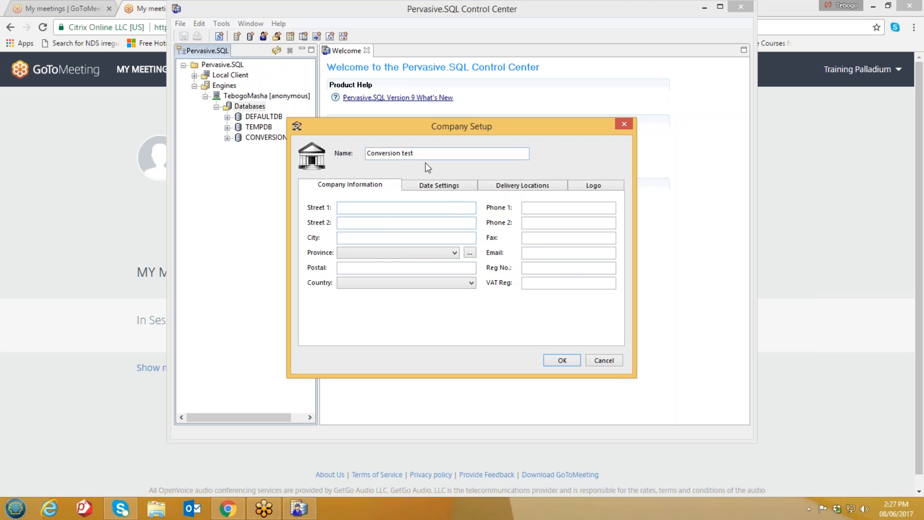
Step: Set the financial year 1 March 2017 to 28 February 2018, earliest transaction 1 March 2017, and save
left_click(434, 187)
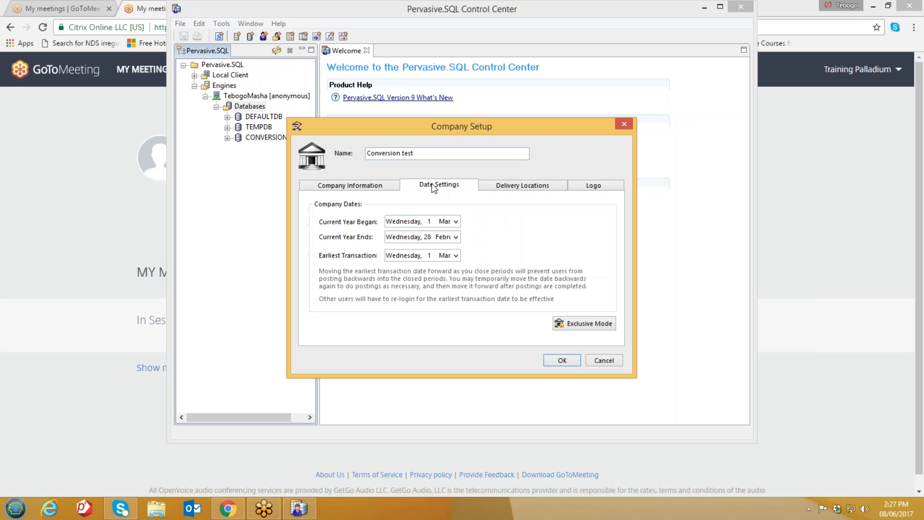
left_click(456, 222)
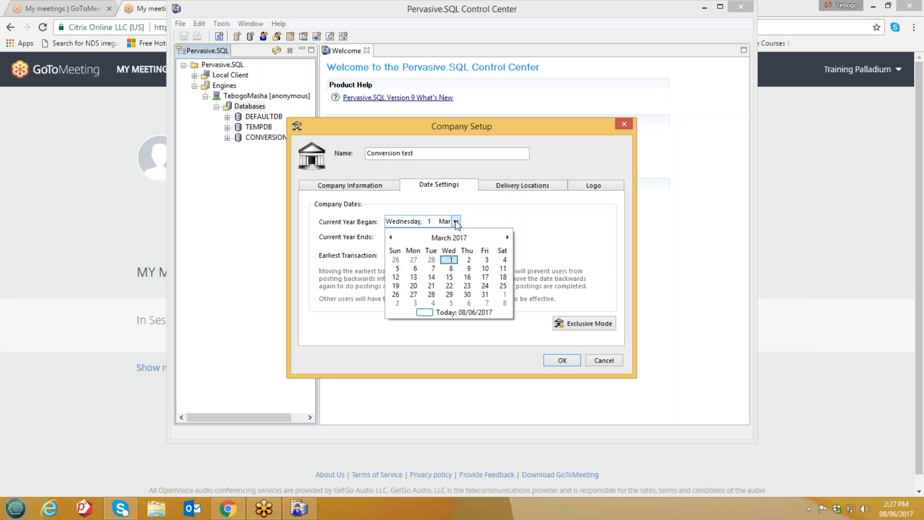
left_click(451, 261)
left_click(456, 238)
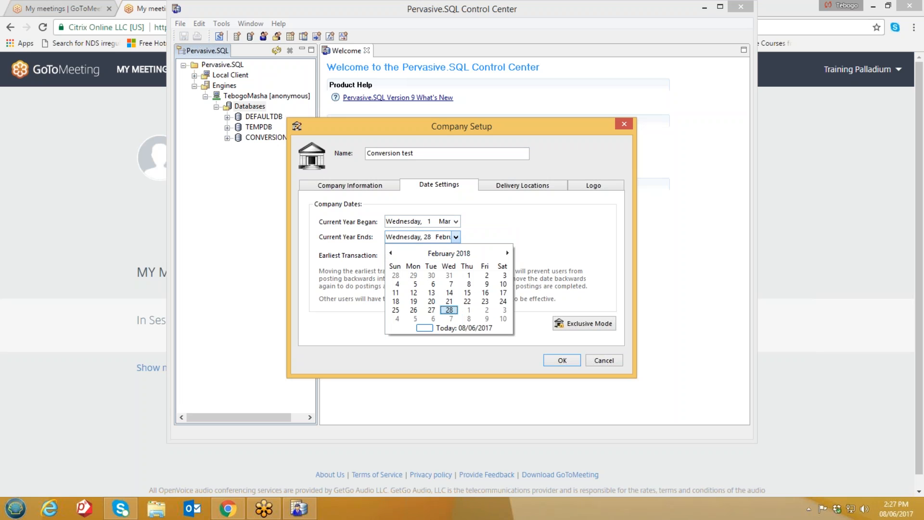
left_click(450, 311)
left_click(451, 256)
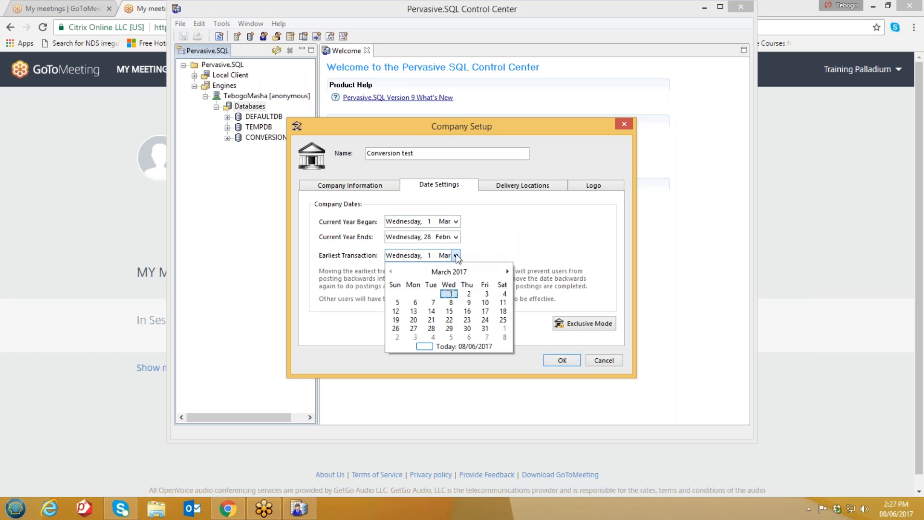
left_click(451, 294)
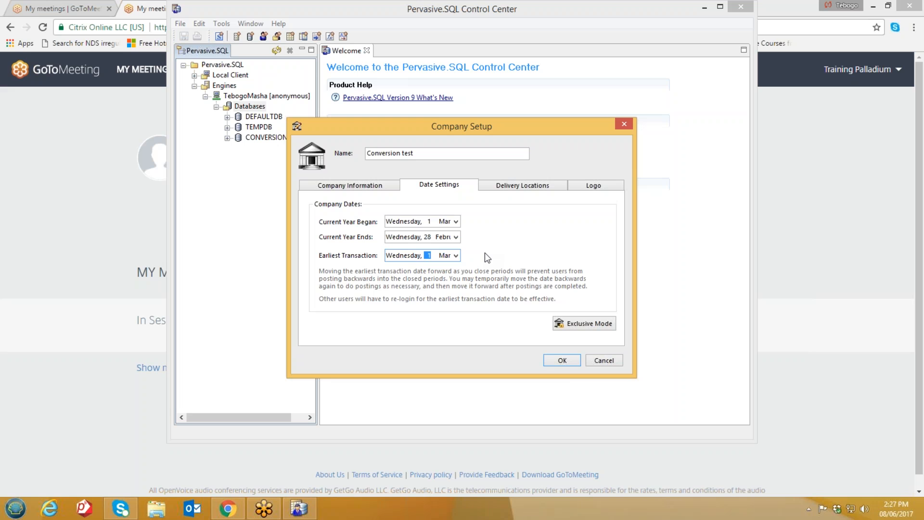
left_click(565, 361)
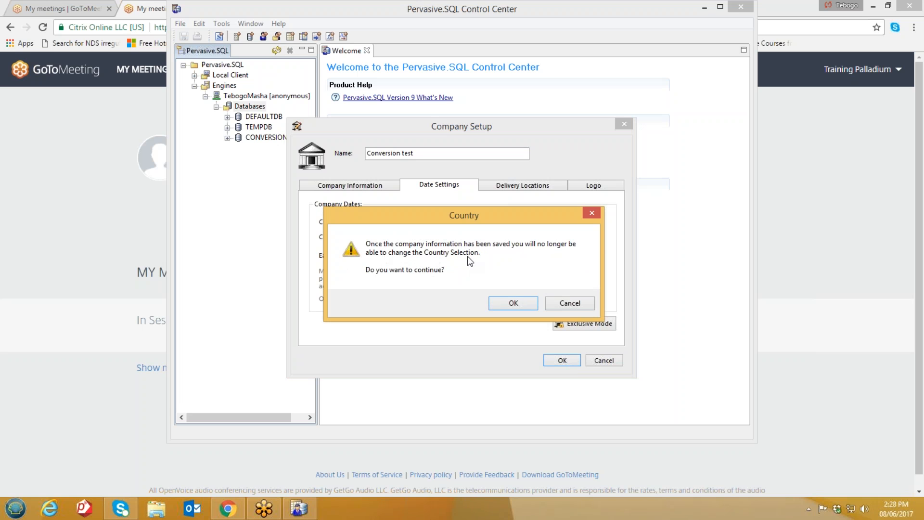
left_click(514, 303)
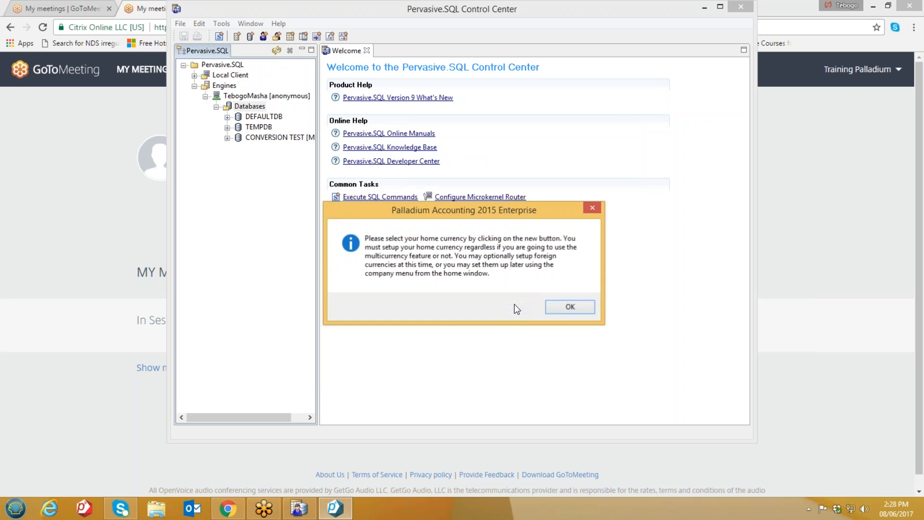
Step: Add ZAR South African Rand as the home currency and confirm the currency settings
left_click(565, 305)
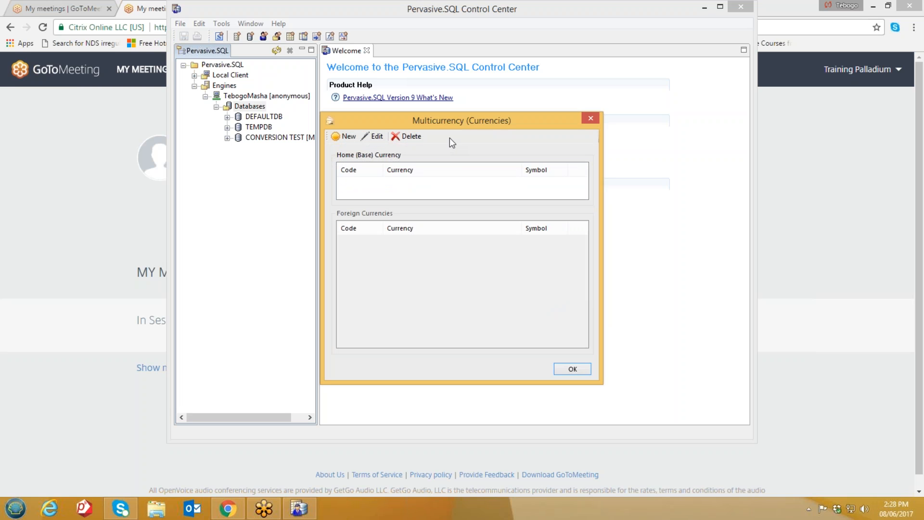
left_click(349, 136)
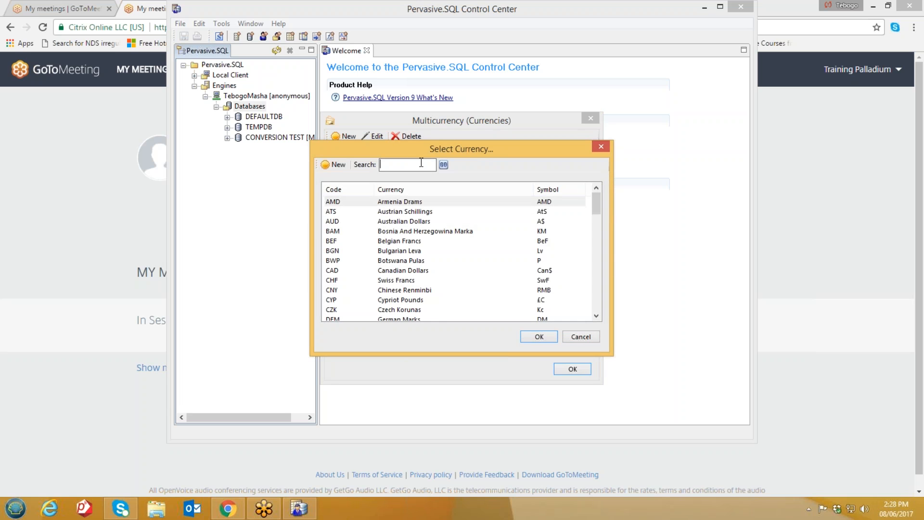
type("zar")
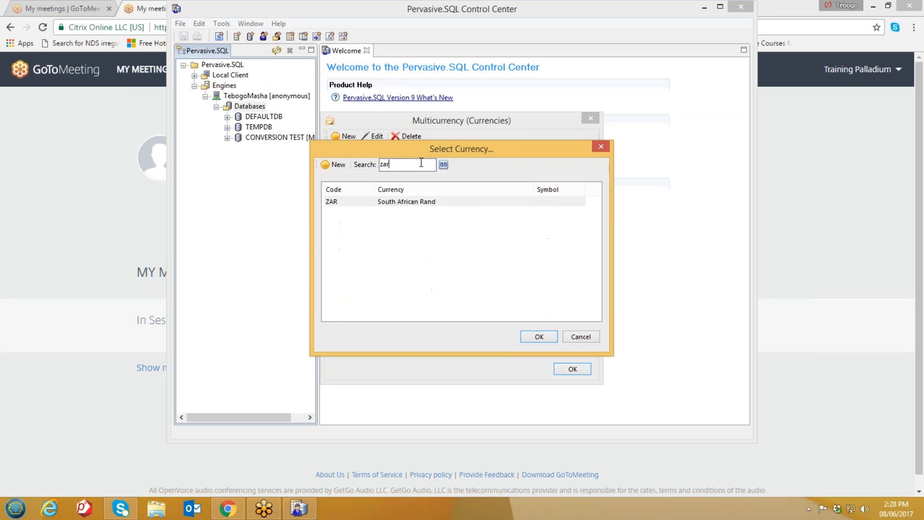
double_click(429, 202)
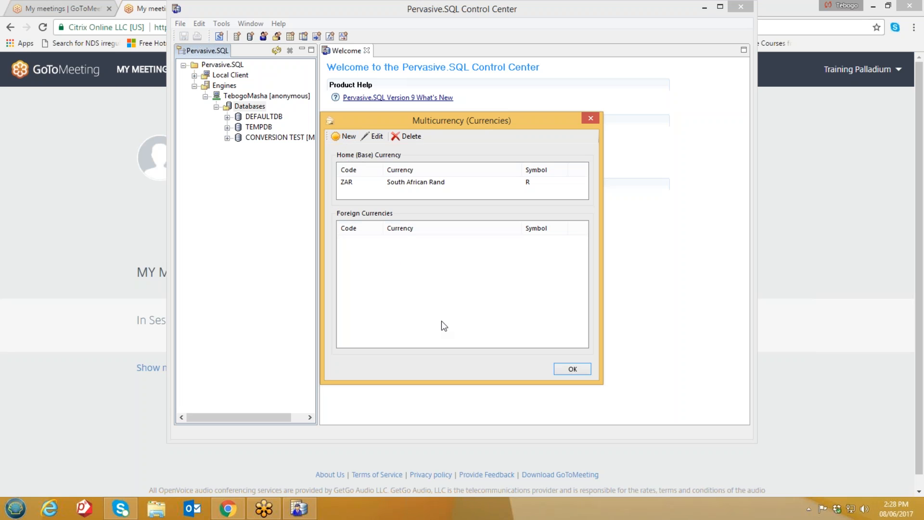
left_click(573, 369)
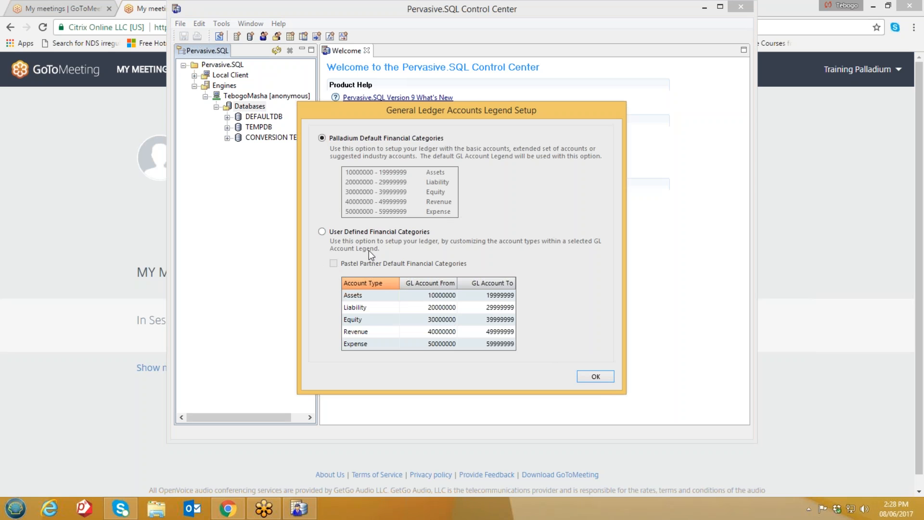
Step: Choose User Defined Financial Categories for the legend, then scroll Control Panel to Data Conversion
left_click(322, 232)
left_click(584, 376)
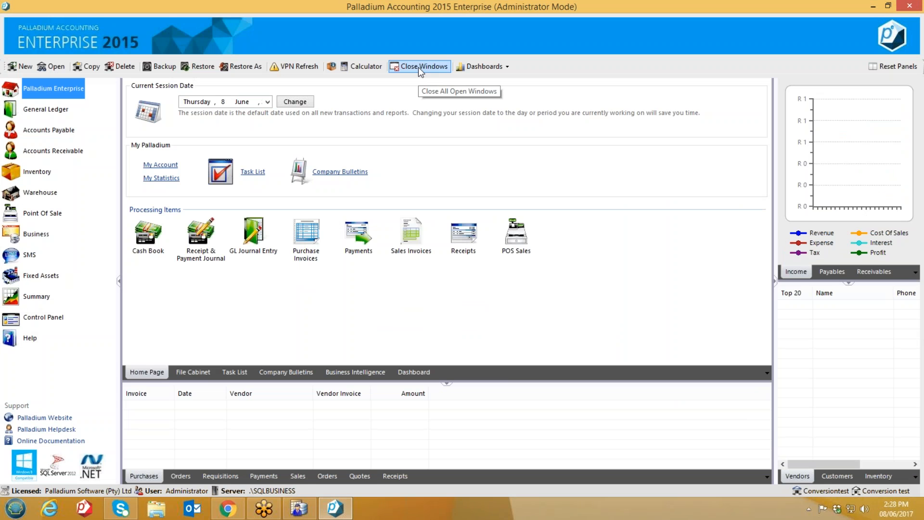
left_click(43, 318)
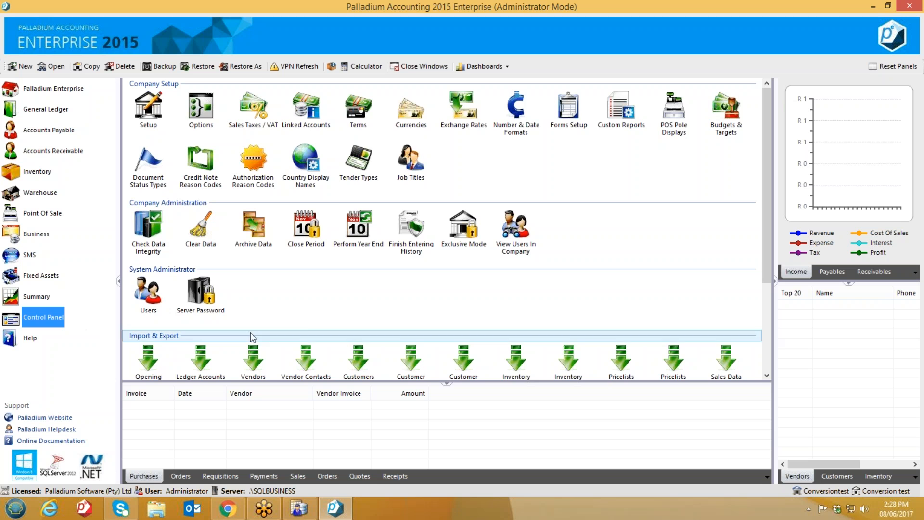
scroll(316, 301, "down", 3)
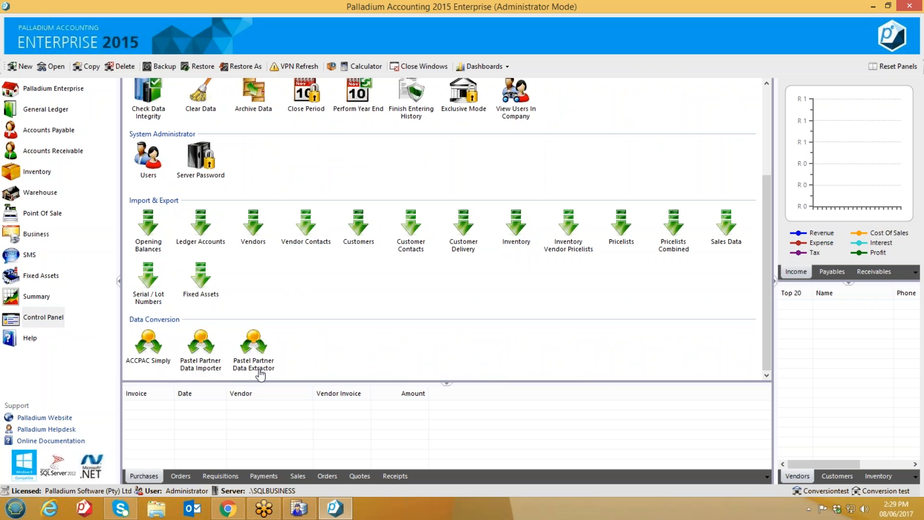
Step: Launch the Pastel Partner data importer and keep conversiontest as the data source
left_click(201, 357)
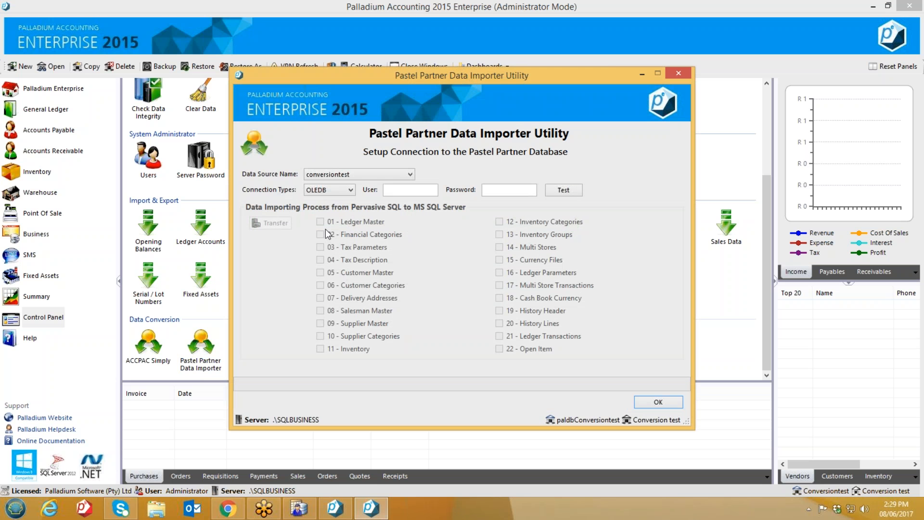
left_click(411, 175)
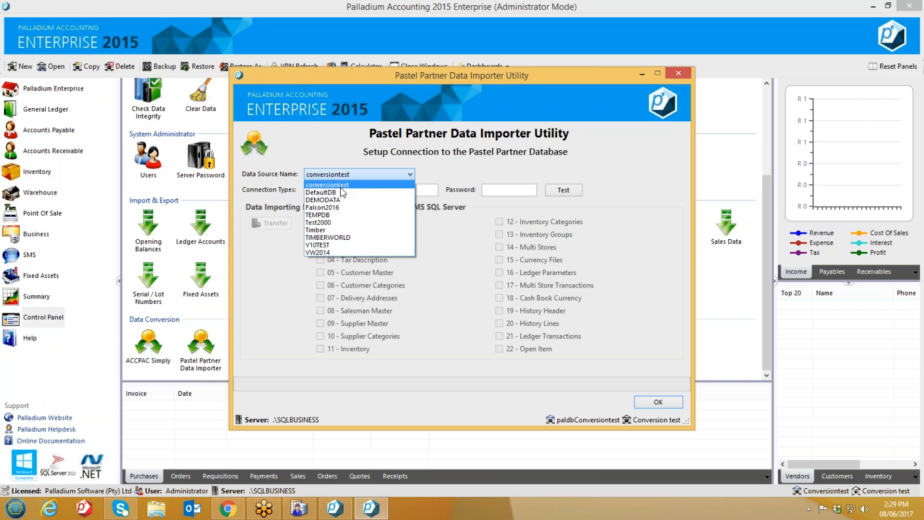
left_click(335, 187)
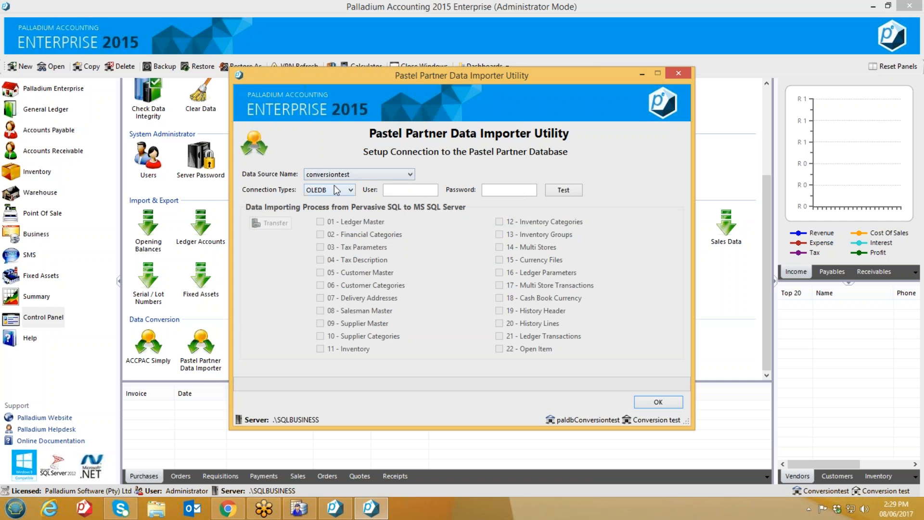
left_click(358, 176)
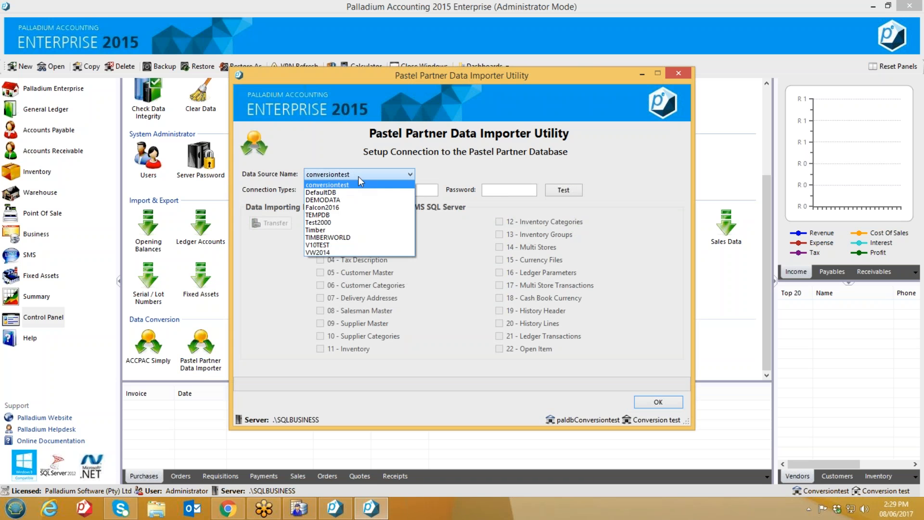
left_click(358, 177)
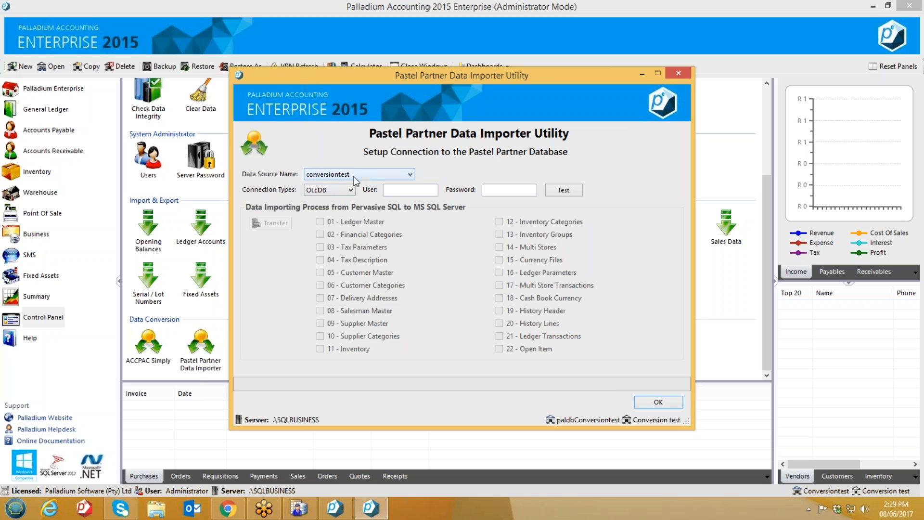
left_click(354, 176)
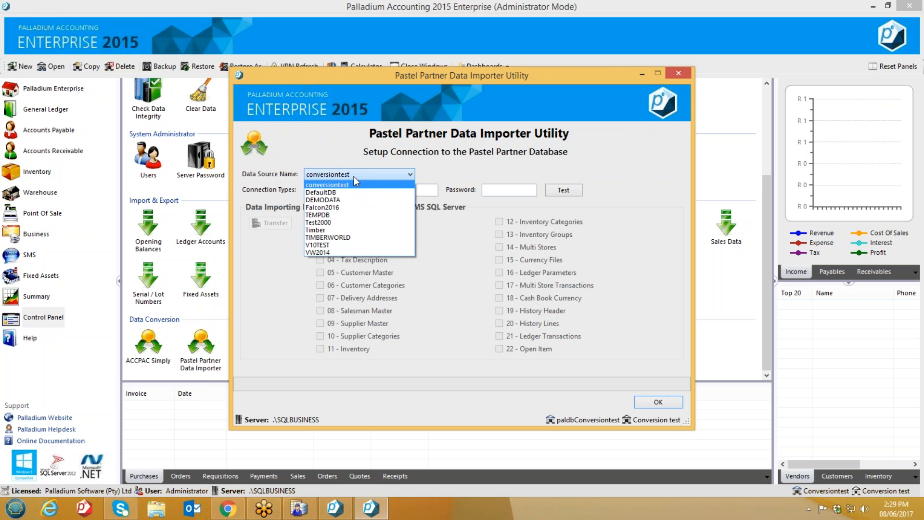
left_click(360, 174)
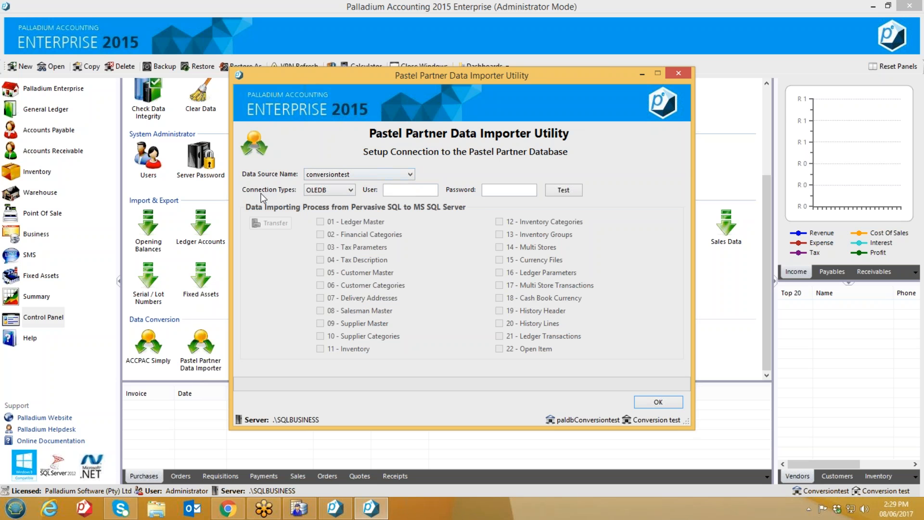
Step: Set the connection type to ODBC, enter the database user name and password, and test the connection
left_click(332, 193)
left_click(322, 210)
left_click(413, 192)
key("Tab")
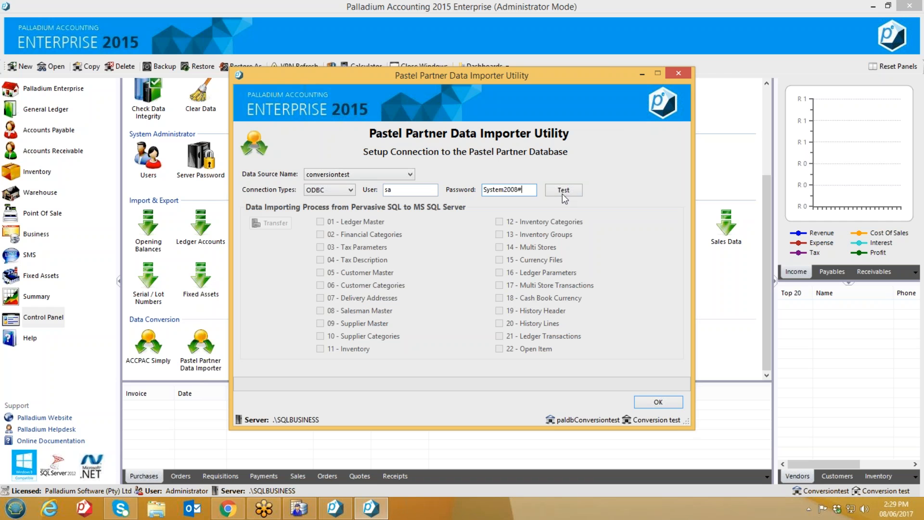
left_click(577, 191)
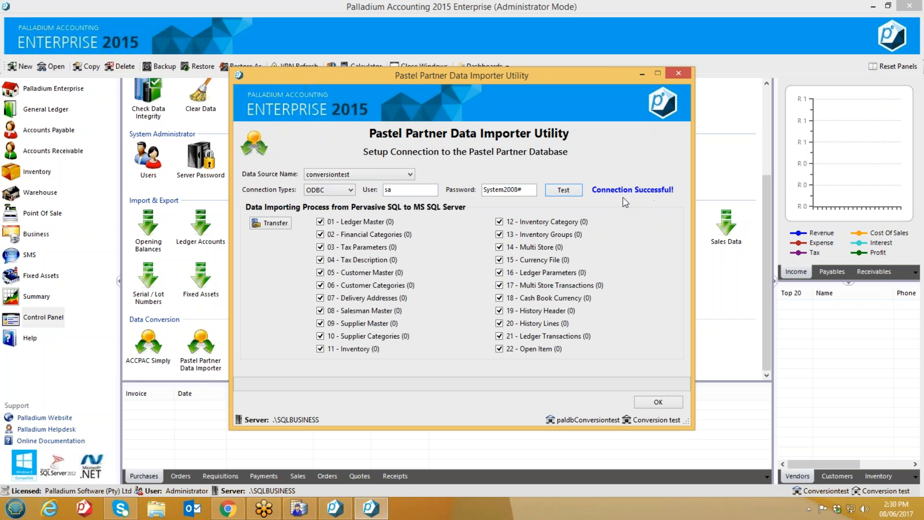
Step: Transfer all 22 Pastel tables until counts like 174 ledger master and 1706 open items appear
left_click(273, 224)
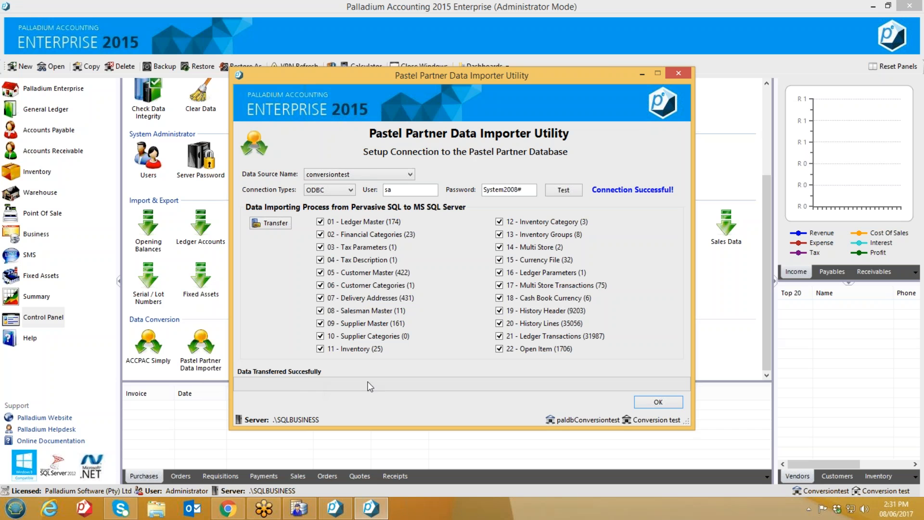
Step: Close the importer, launch the Pastel Partner Data Extractor, tick five required steps and pass the step 01 summary
left_click(656, 407)
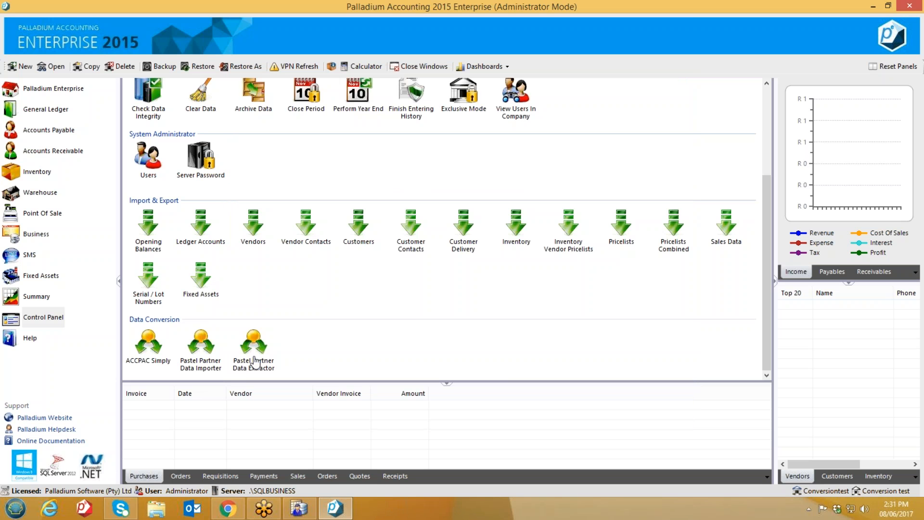
double_click(260, 362)
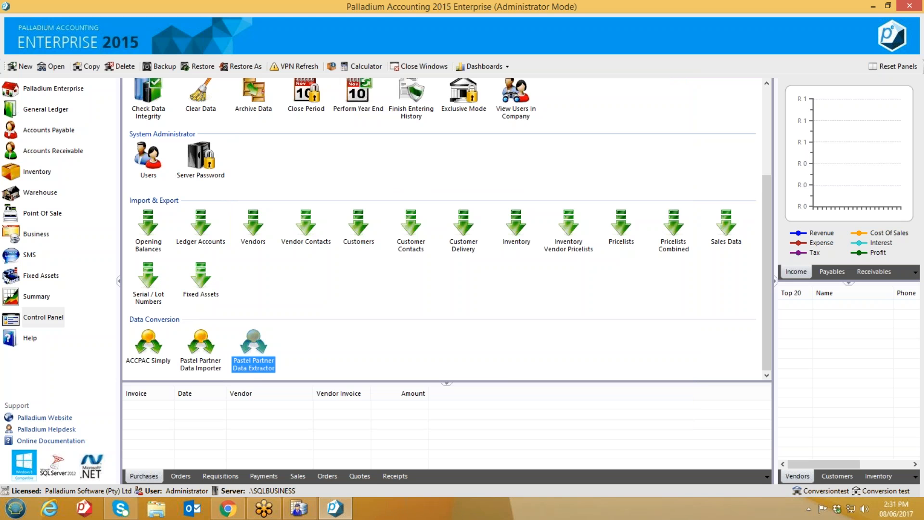
left_click(251, 177)
left_click(250, 240)
left_click(251, 253)
left_click(251, 303)
left_click(251, 316)
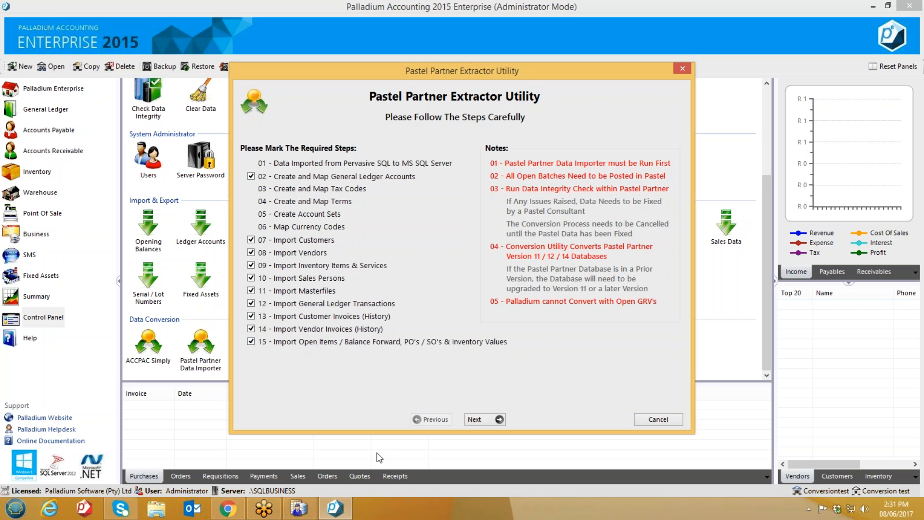
left_click(485, 420)
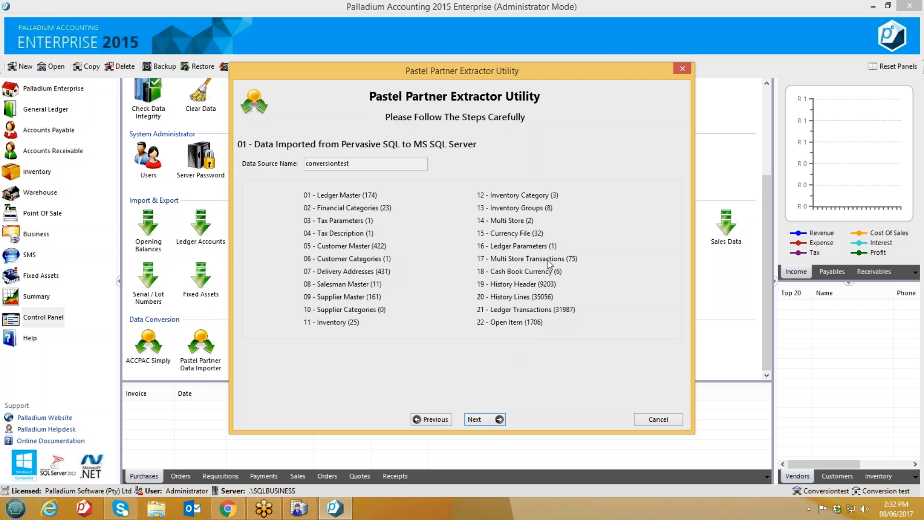
left_click(490, 422)
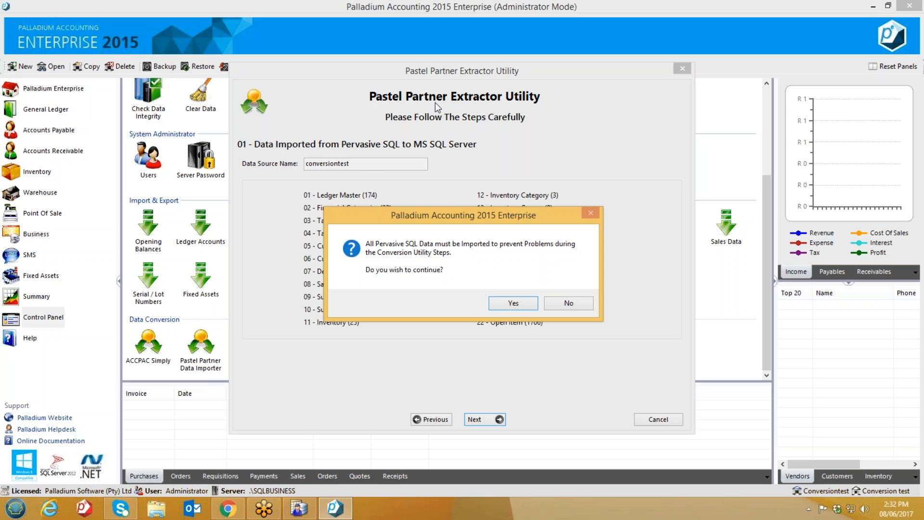
Step: Confirm continuing the conversion and accept the missing-customers warning
left_click(505, 302)
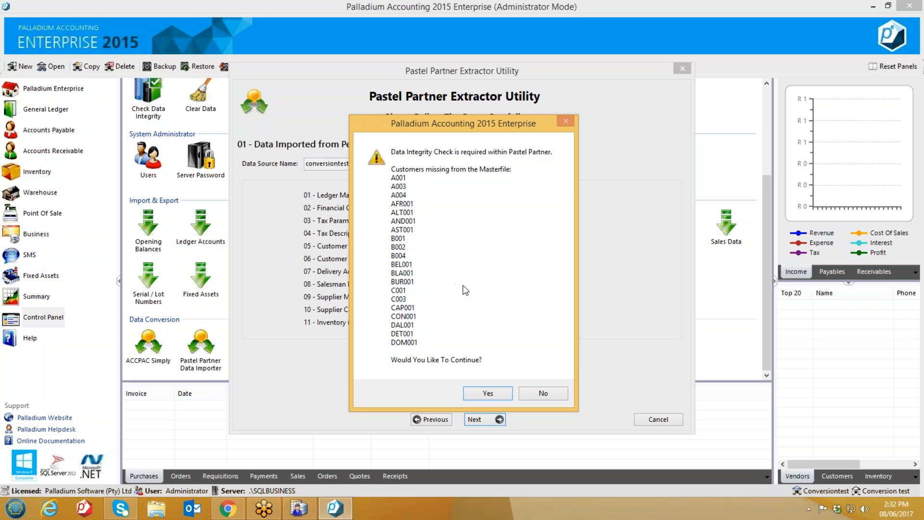
left_click(486, 393)
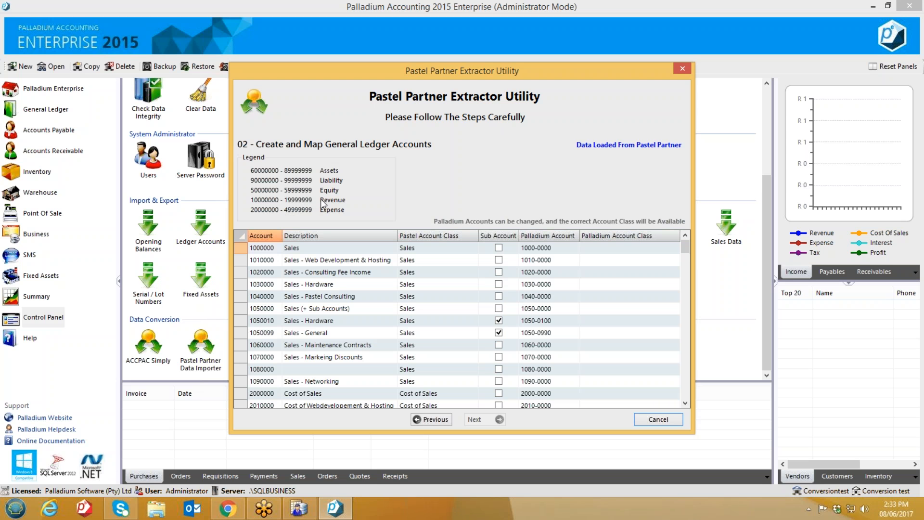
Step: Assign the Revenue (GP) account class to sales accounts 1000000–1090000
left_click(583, 249)
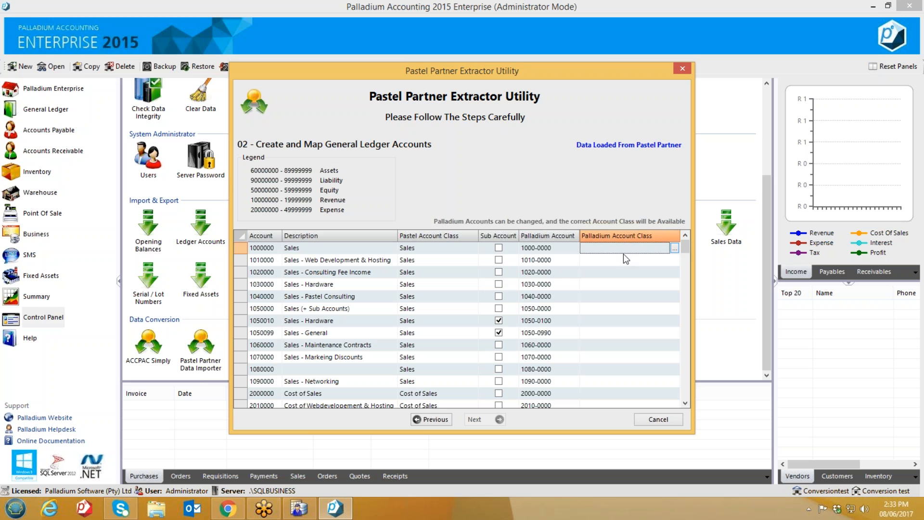
left_click(674, 248)
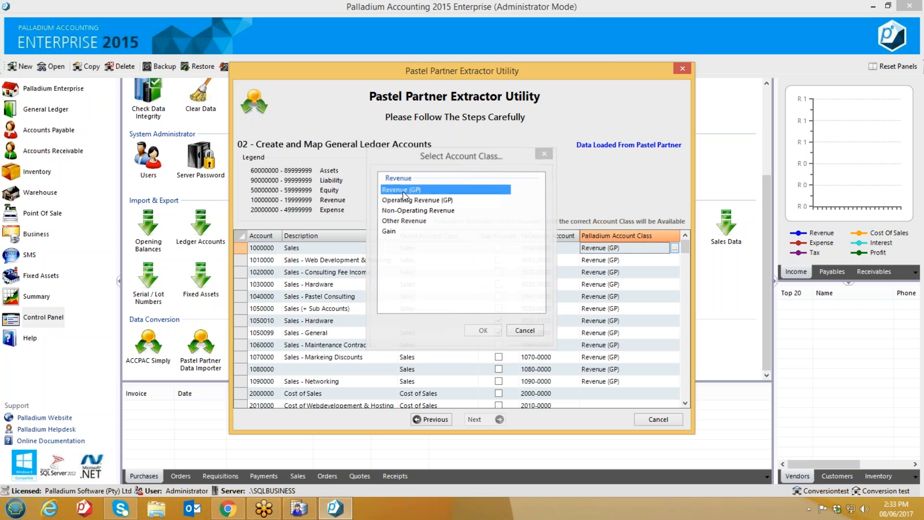
double_click(403, 191)
scroll(599, 318, "down", 3)
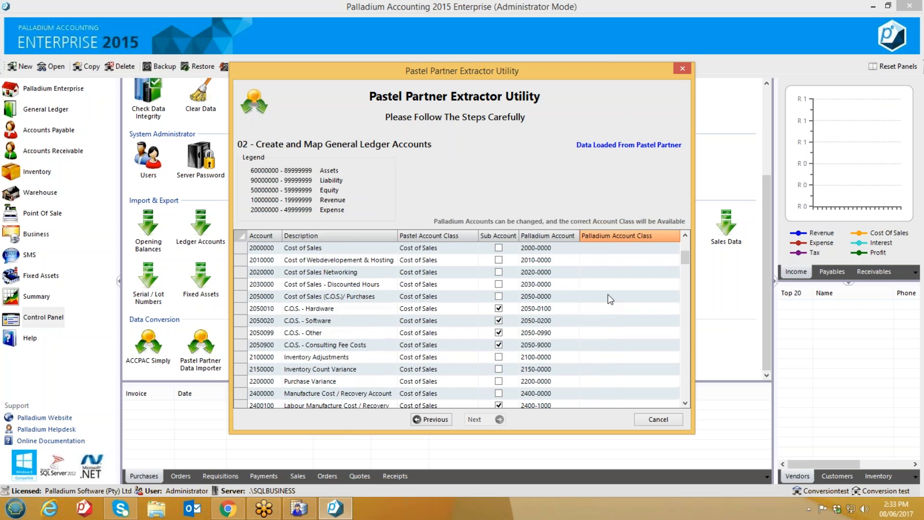
scroll(608, 292, "down", 1)
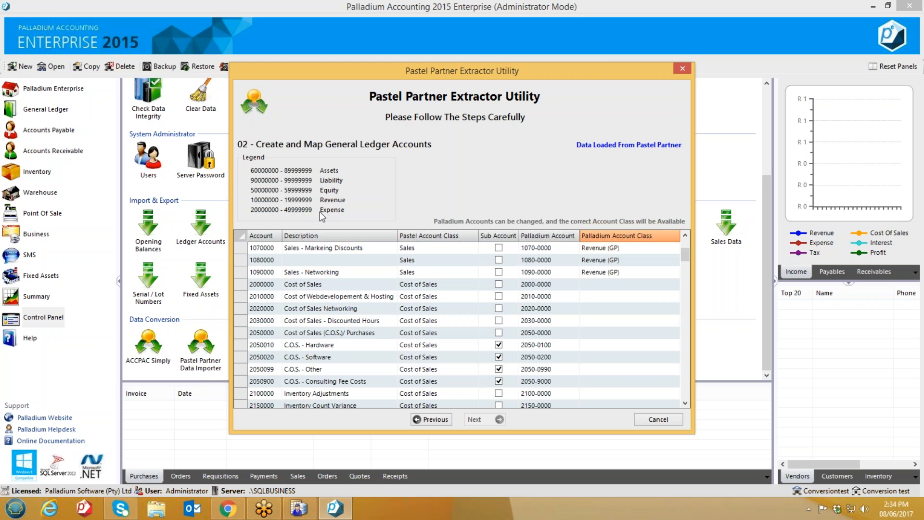
Step: Assign the Cost Of Goods Sold (GP) class to the cost-of-sales accounts from 2000000
left_click(605, 287)
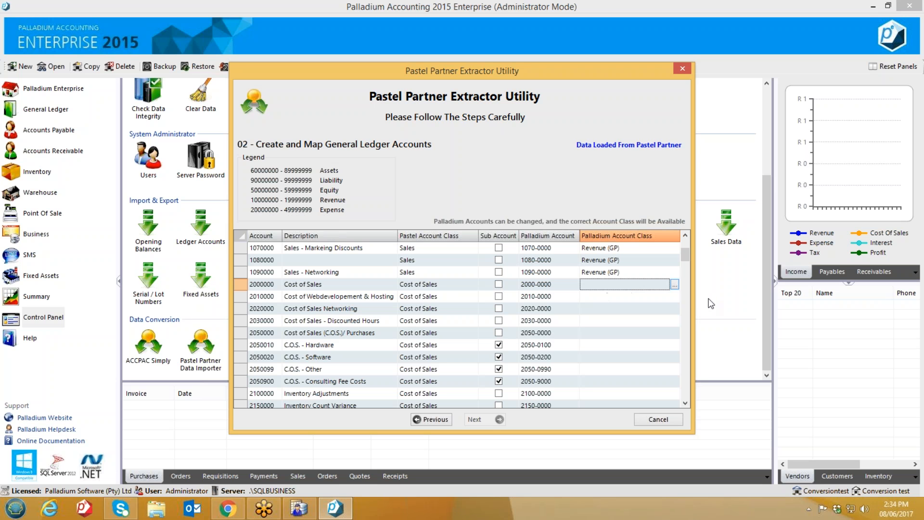
left_click(674, 284)
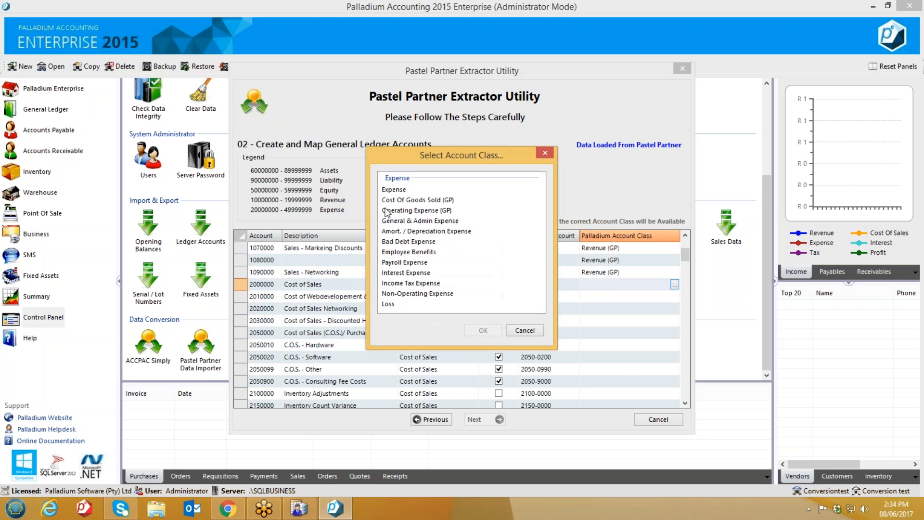
double_click(415, 200)
scroll(610, 331, "down", 3)
scroll(610, 331, "down", 2)
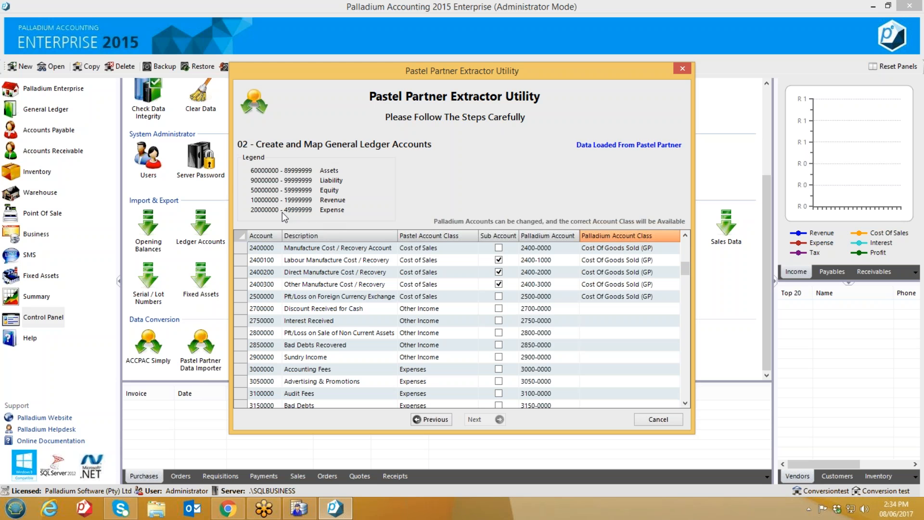
Step: Change the leading 2 to 1 on Palladium accounts 2700-0000 through 2850-0000, moving to 2900-0000
left_click(526, 308)
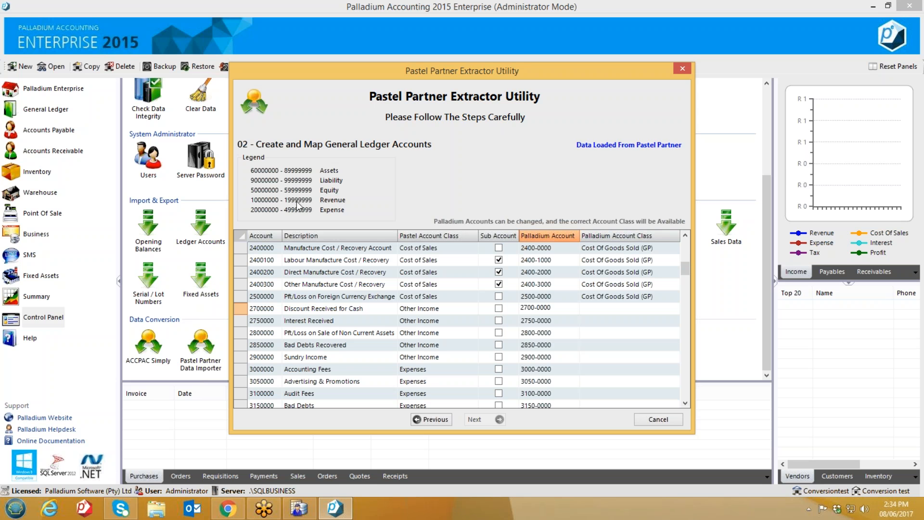
key("BackSpace")
type("1")
left_click(523, 320)
type("1")
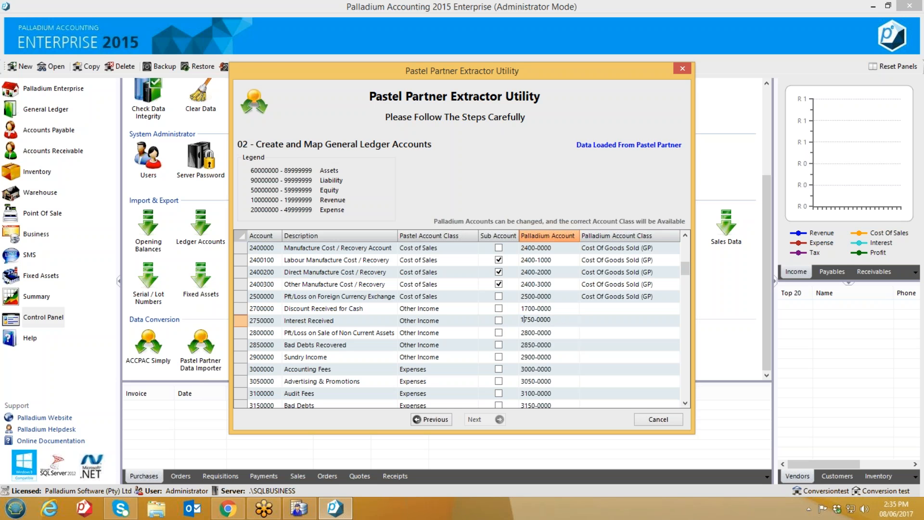
left_click(524, 332)
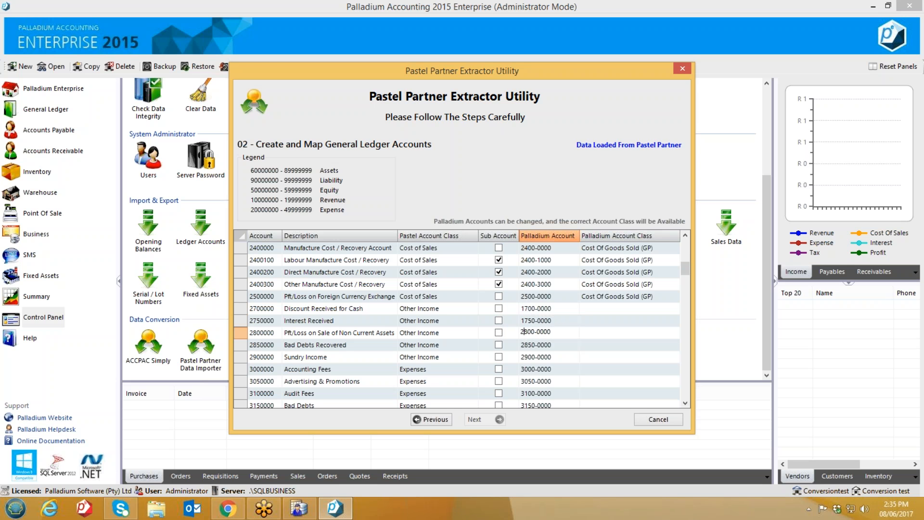
type("1")
left_click(523, 345)
type("1")
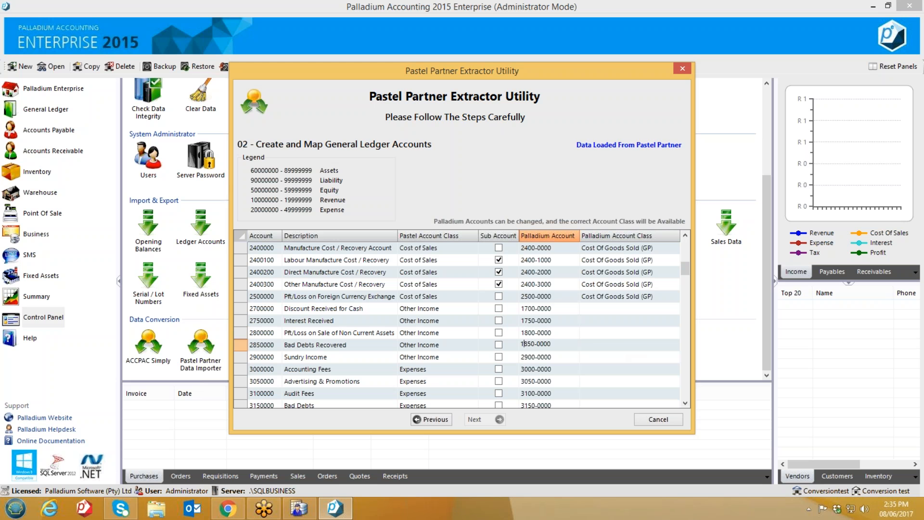
left_click(525, 356)
Step: Finish renumbering 2900-0000 to 1900-0000 and class accounts 2700000–2900000 as Other Revenue
type("1")
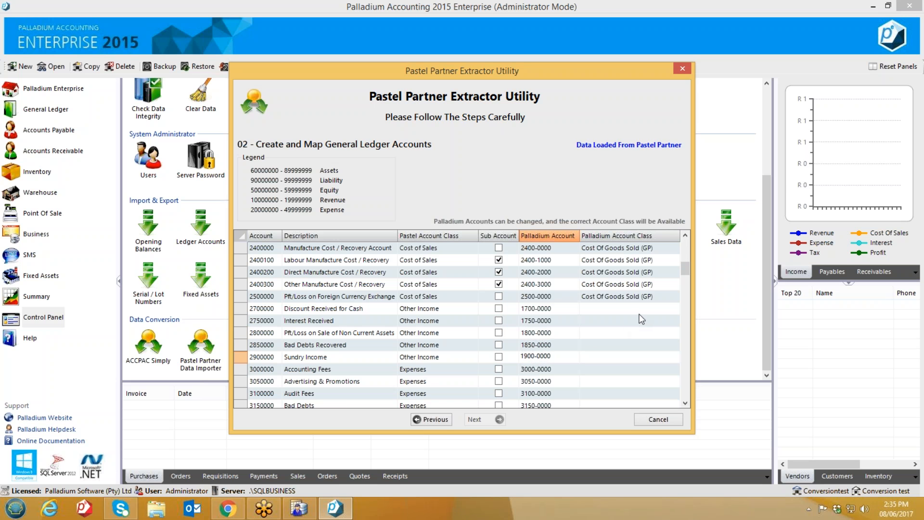
left_click(664, 310)
left_click(675, 310)
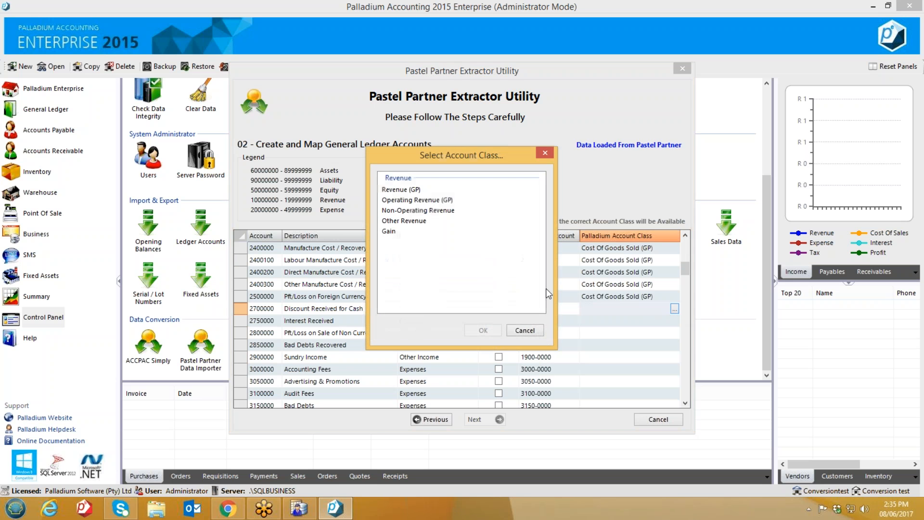
double_click(418, 226)
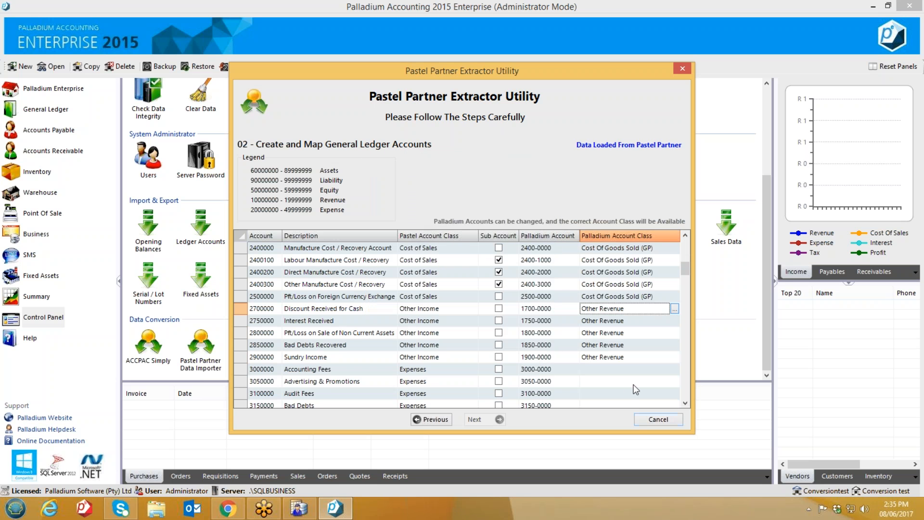
scroll(598, 336, "down", 3)
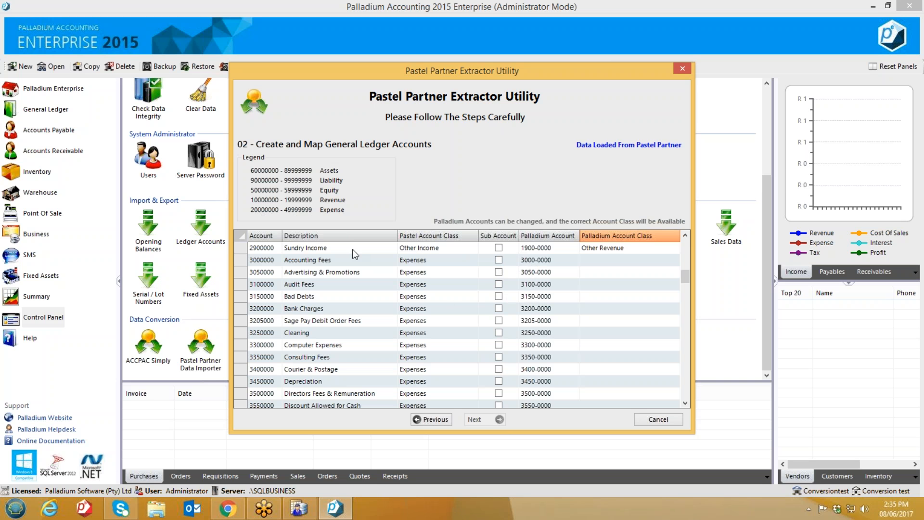
Step: Apply the Expense class to expense accounts 3000000 through 4700000
left_click(586, 260)
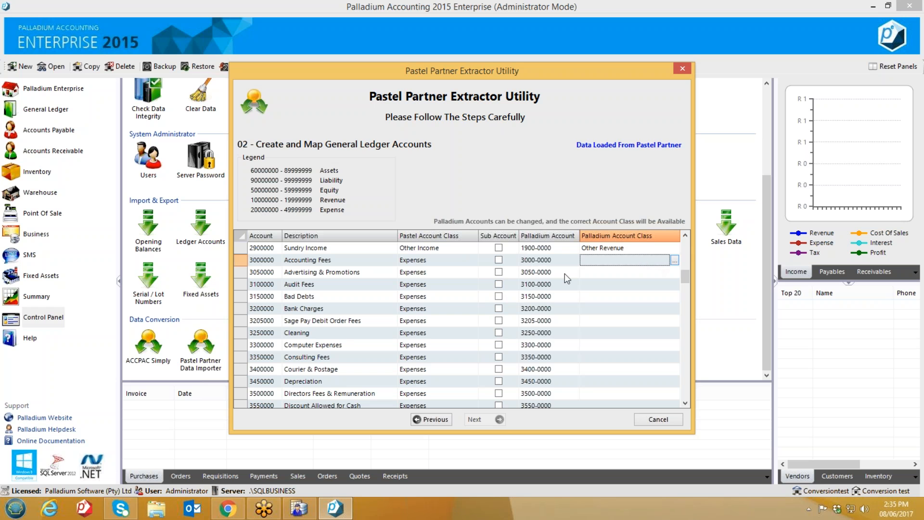
left_click(674, 261)
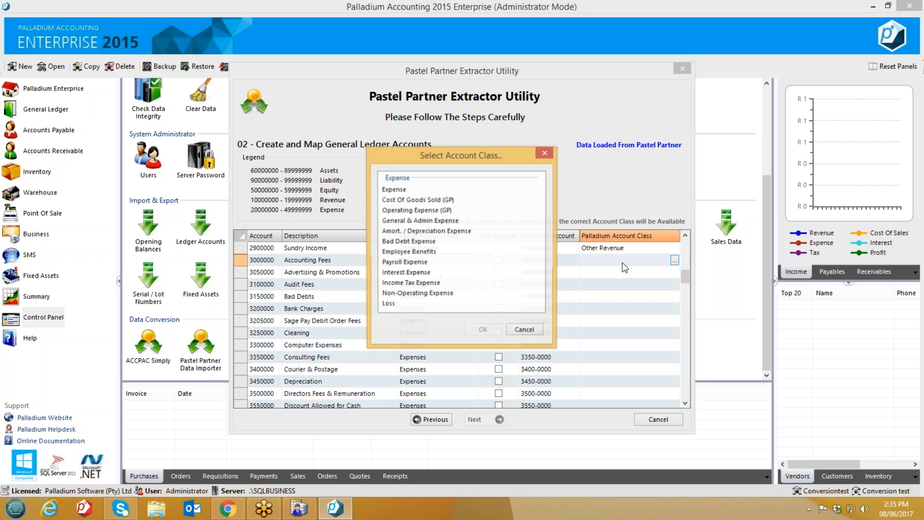
left_click(400, 189)
left_click(401, 190)
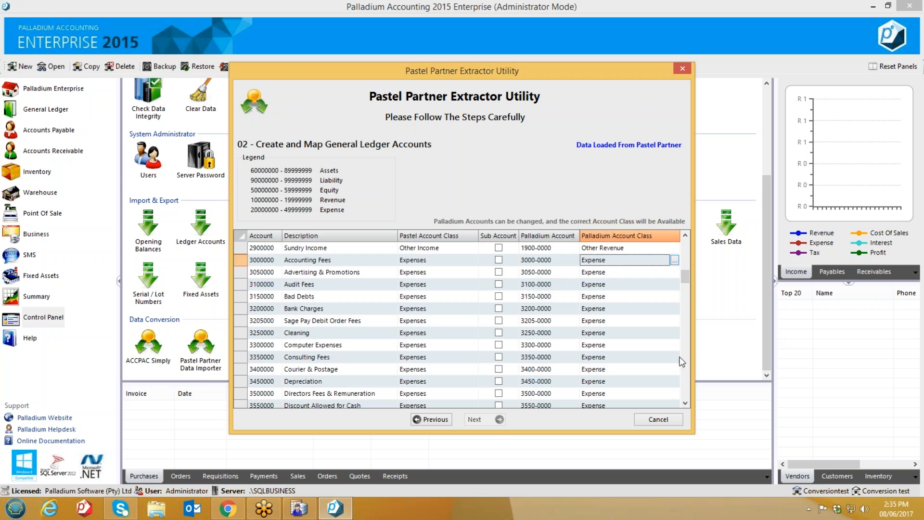
scroll(667, 330, "down", 6)
scroll(666, 330, "down", 10)
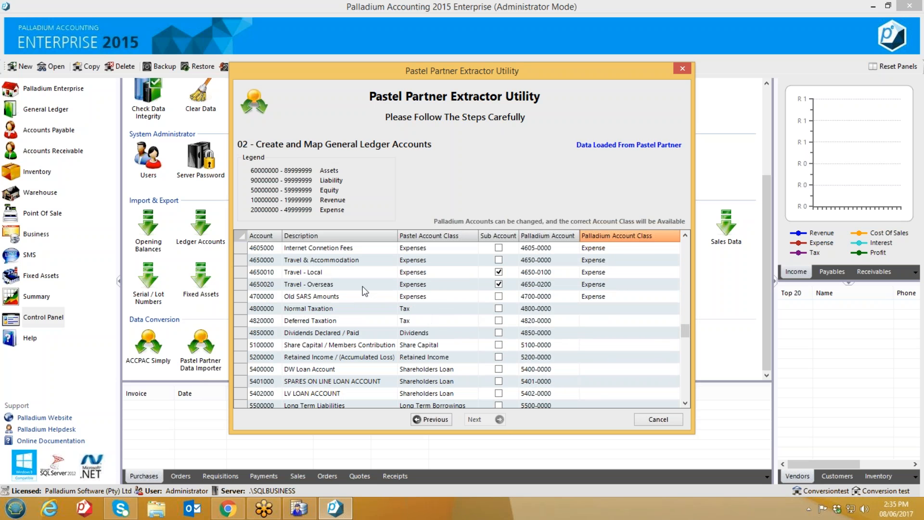
Step: Renumber the taxation accounts 4800-0000 and 4820-0000 to 9800-0000 and 9820-0000
left_click(527, 309)
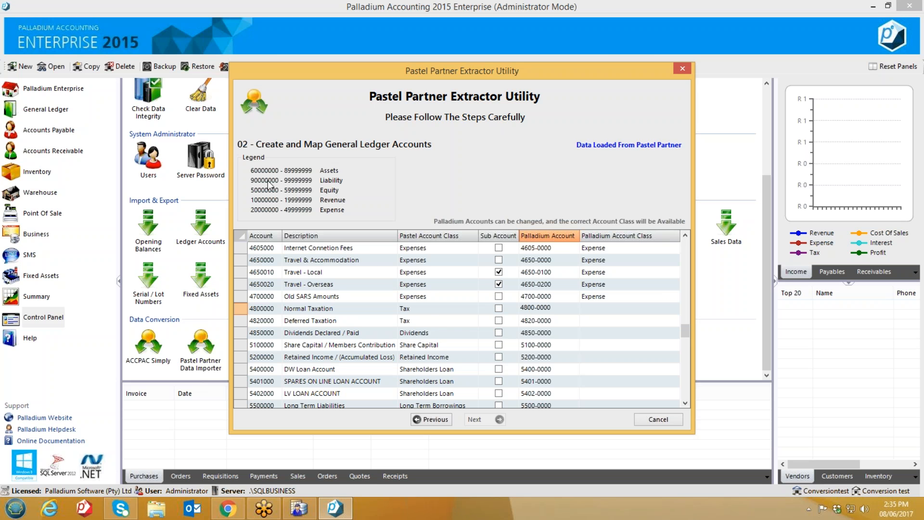
key("BackSpace")
type("9")
left_click(523, 319)
key("BackSpace")
type("9")
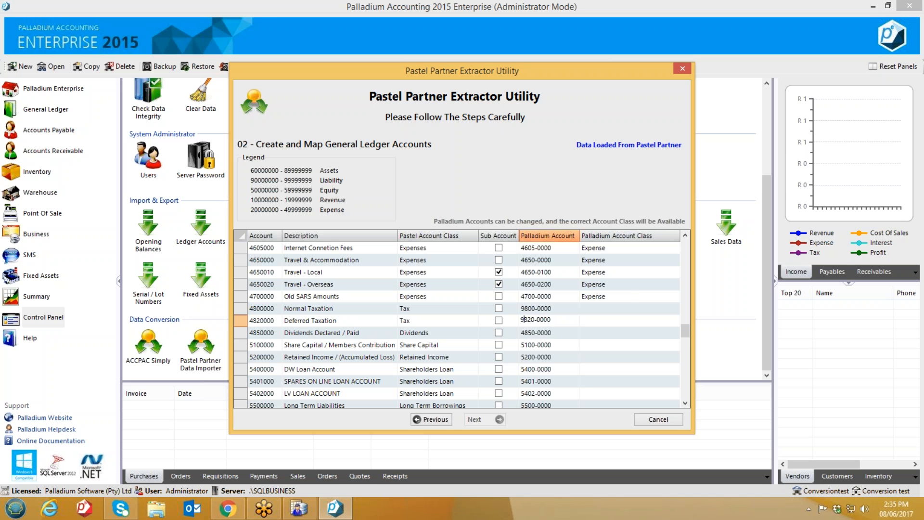
Step: Class both taxation accounts as Liability and start editing the Dividends Palladium account number
left_click(609, 309)
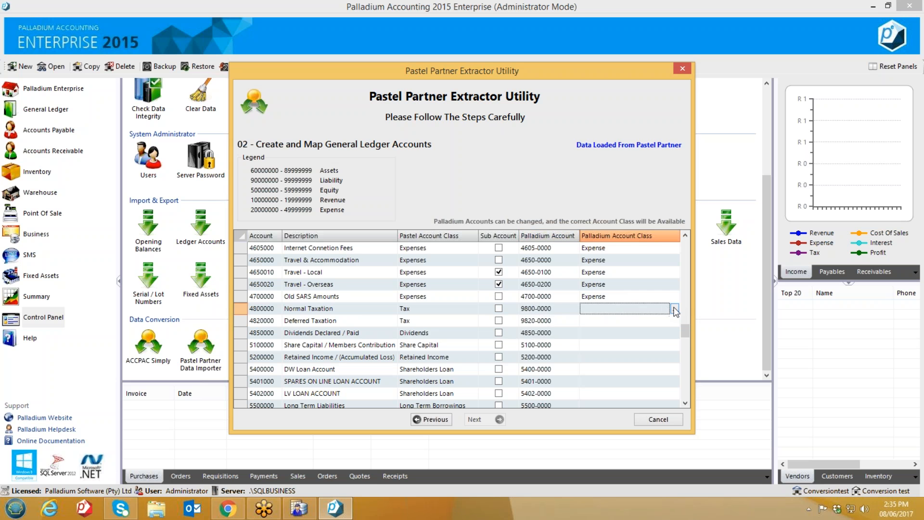
left_click(674, 309)
double_click(394, 190)
left_click(582, 334)
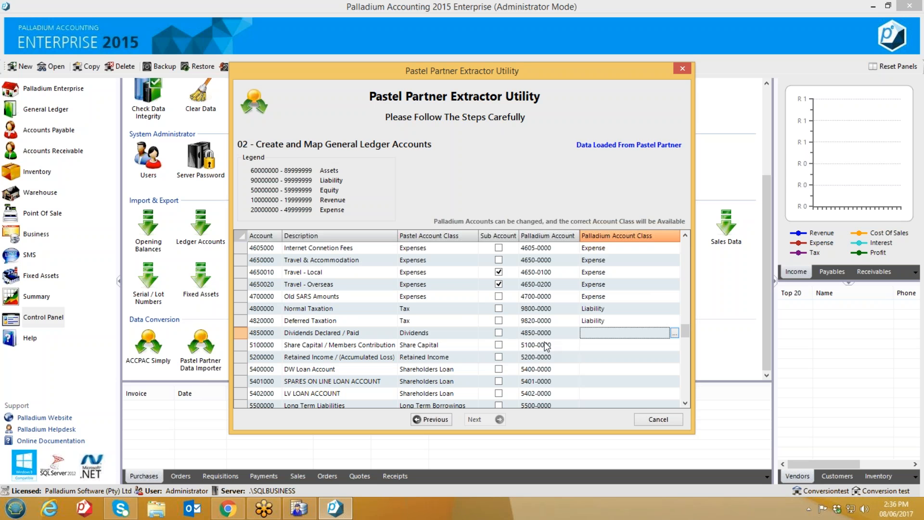
left_click(527, 333)
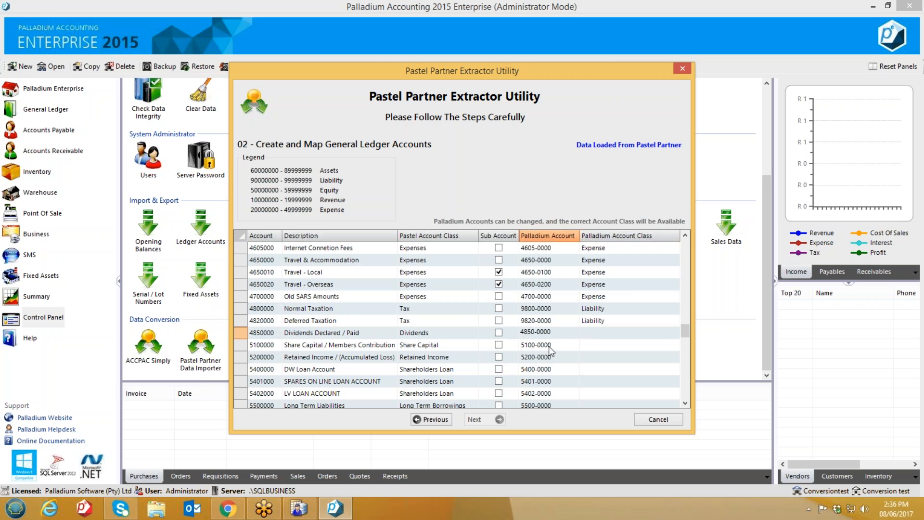
Step: Set the Dividends account's class to Dividends and the Share Capital account's class to Share Capital
type("5")
left_click(609, 333)
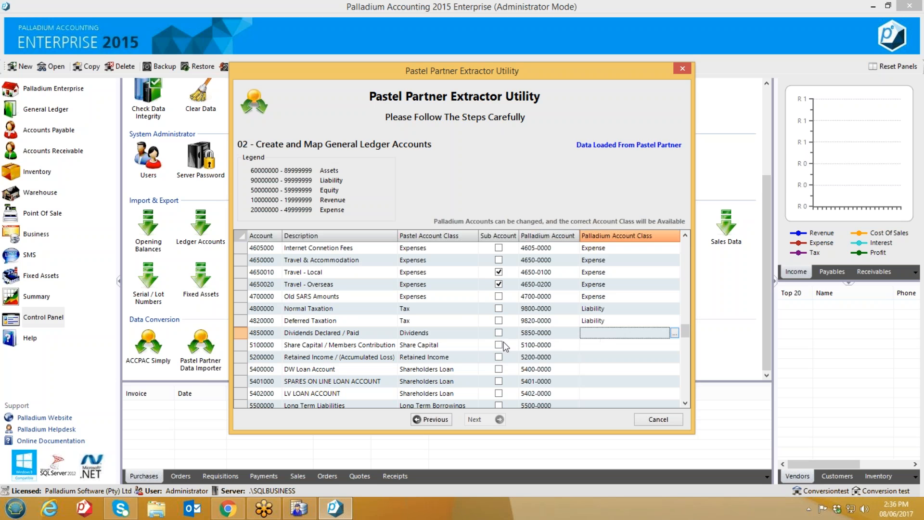
left_click(674, 333)
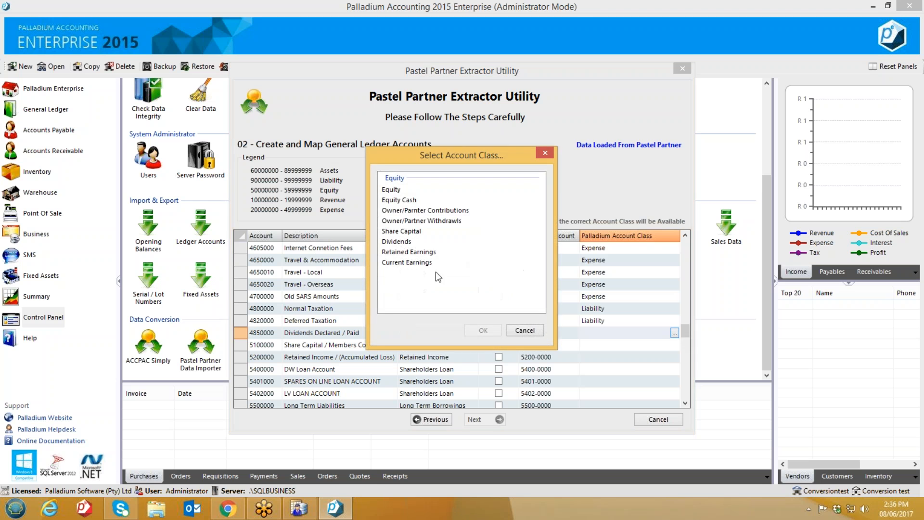
double_click(409, 242)
left_click(611, 348)
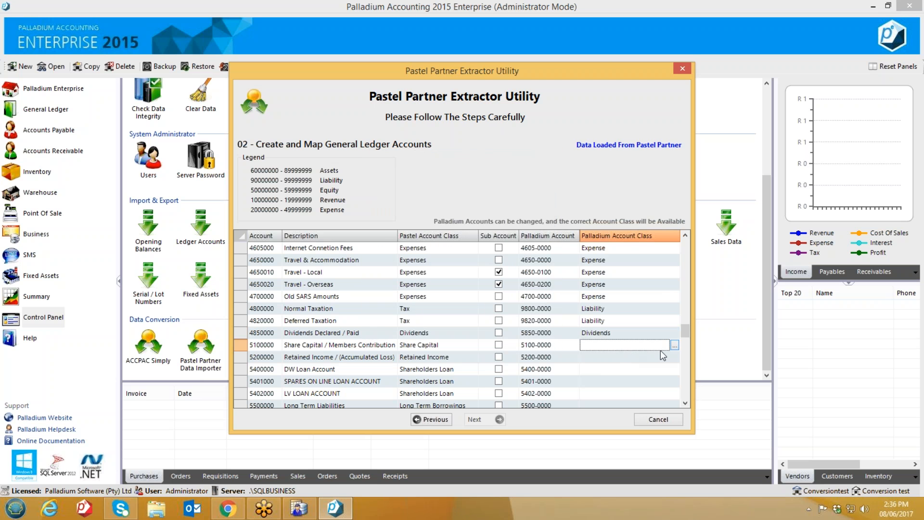
left_click(674, 345)
double_click(412, 232)
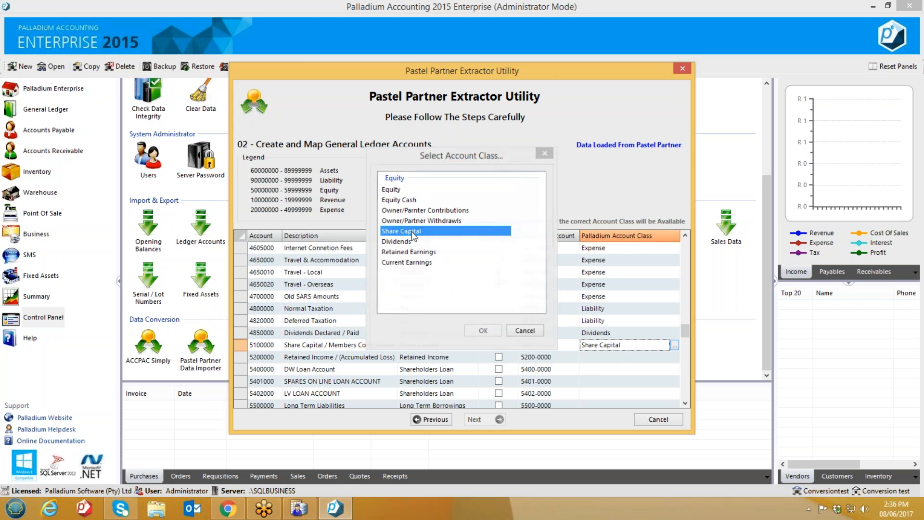
Step: Classify Retained Income as Retained Earnings and the shareholder loan accounts as Owner/Partner Withdrawls
left_click(634, 358)
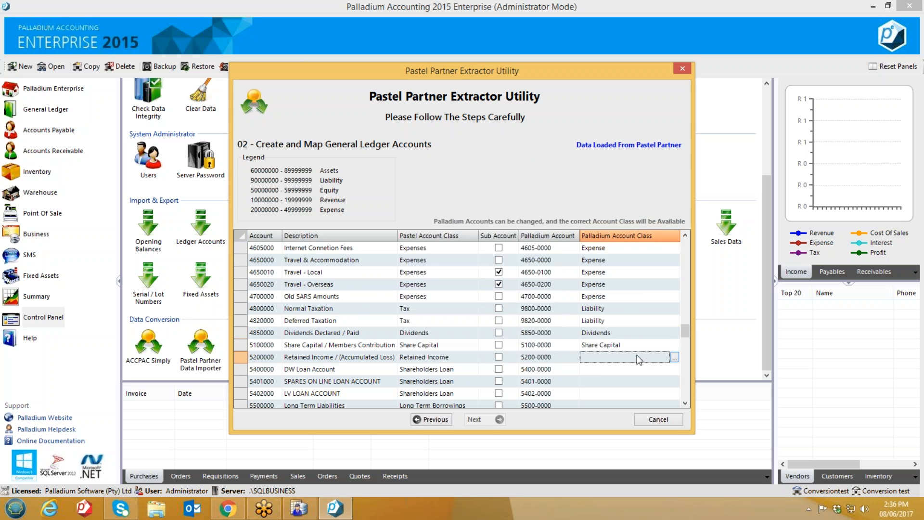
left_click(674, 357)
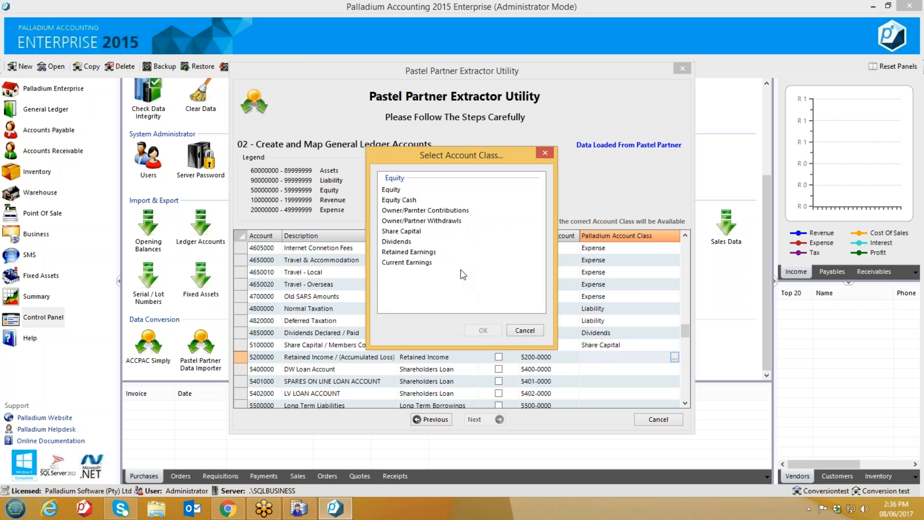
double_click(415, 252)
left_click(635, 372)
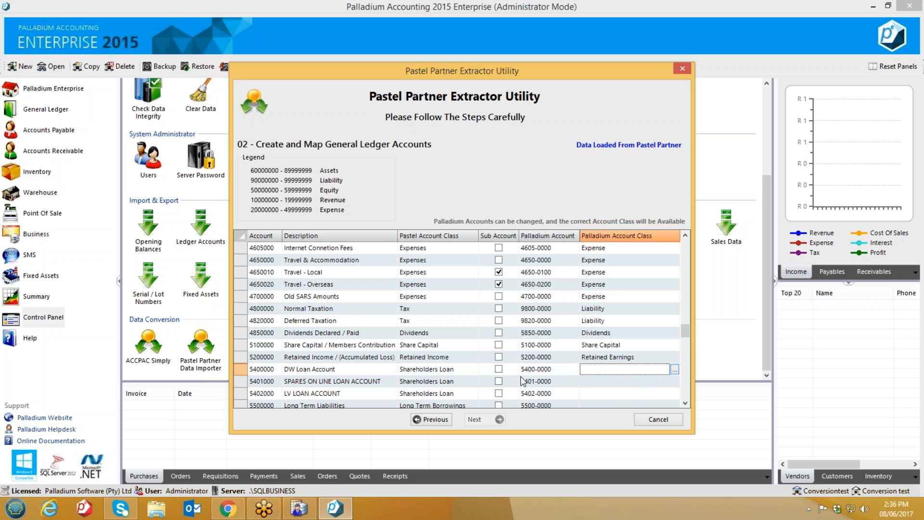
left_click(674, 369)
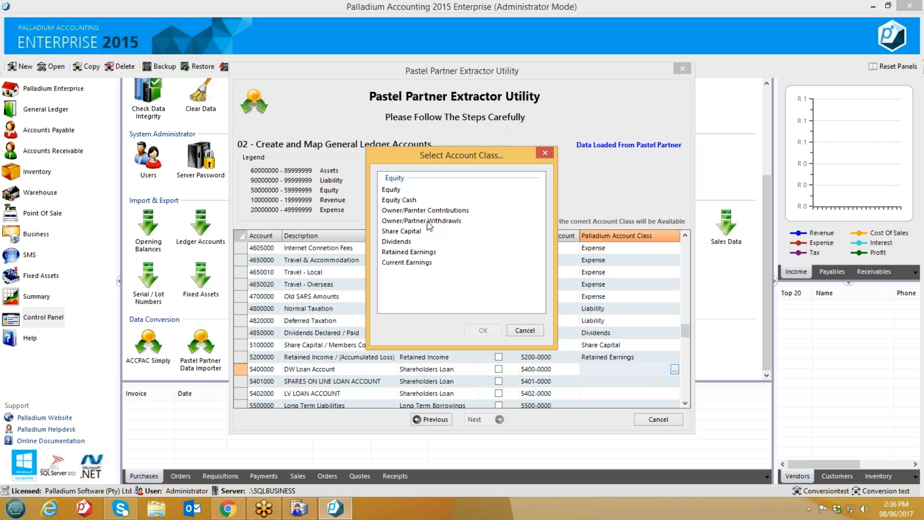
double_click(422, 220)
scroll(640, 330, "down", 2)
scroll(640, 330, "down", 1)
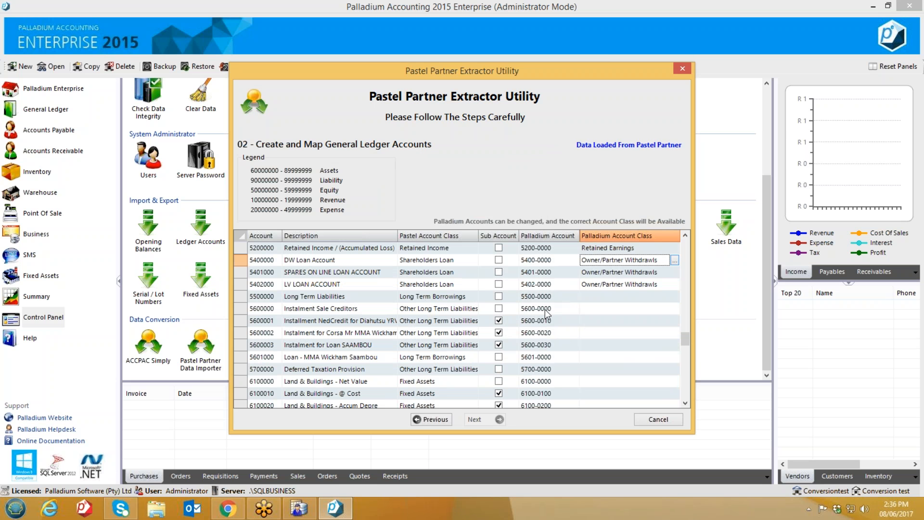
Step: Renumber 5500-0000, 5600-0000 and 5600-0010 to 9500-0000, 9600-0000 and 9600-0010
left_click(526, 296)
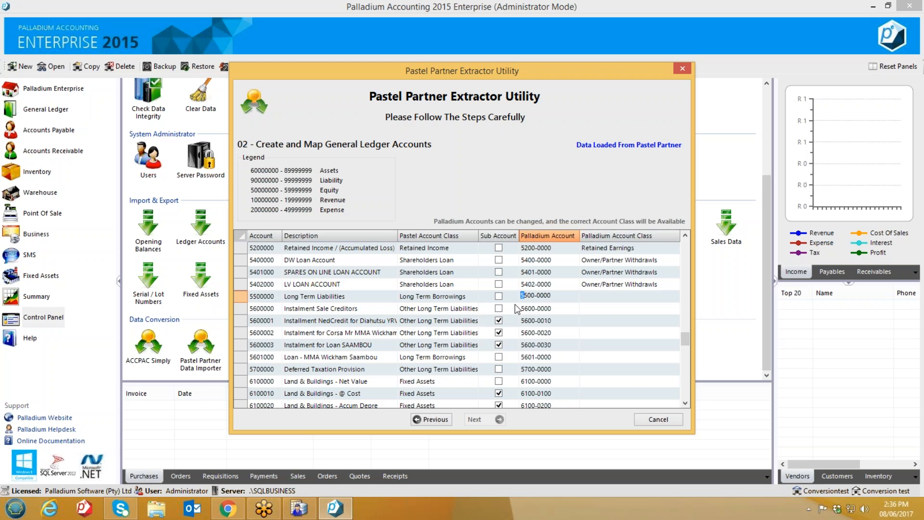
type("9")
left_click(525, 310)
left_click(524, 311)
key("Delete")
type("9")
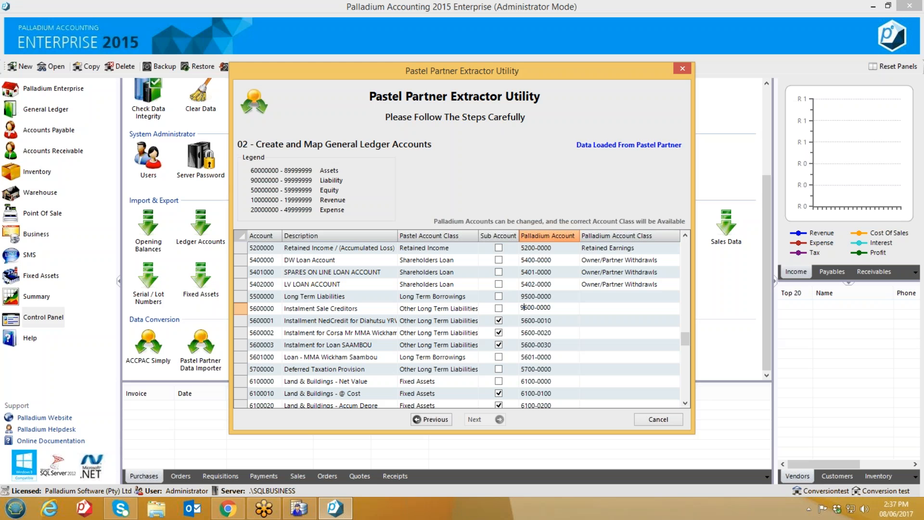
left_click(523, 320)
key("BackSpace")
type("9")
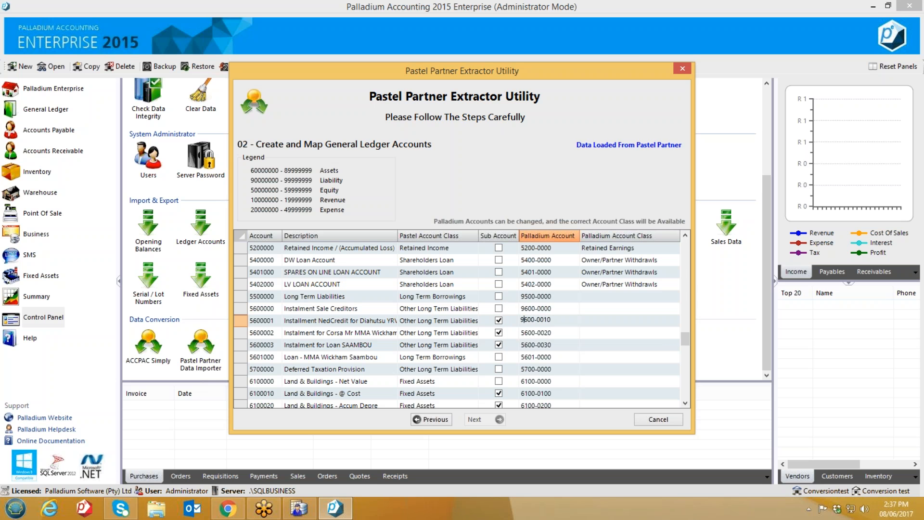
Step: Renumber 5600-0020, 5600-0030, 5601-0000 and 5700-0000 to the matching 9600-0020, 9600-0030, 9601-0000, 9700-0000 accounts
left_click(526, 333)
key("BackSpace")
type("9")
left_click(525, 344)
key("BackSpace")
type("9")
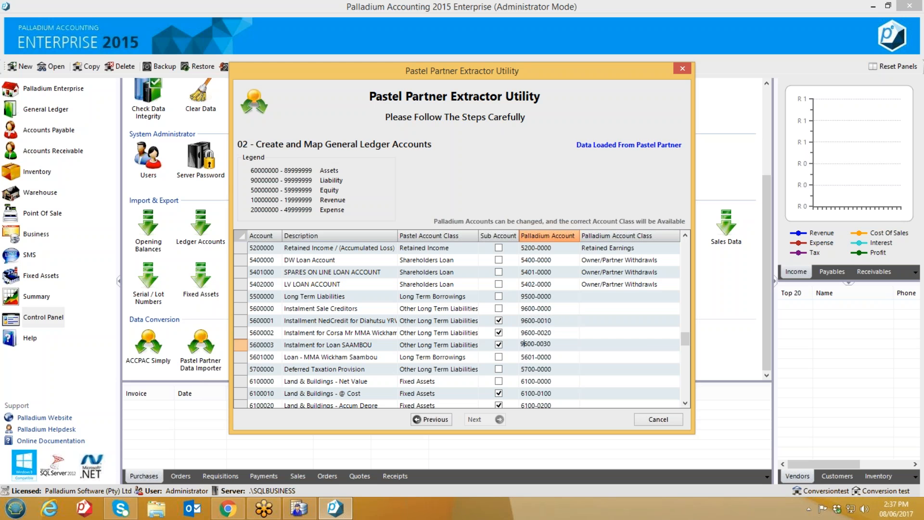
left_click(524, 356)
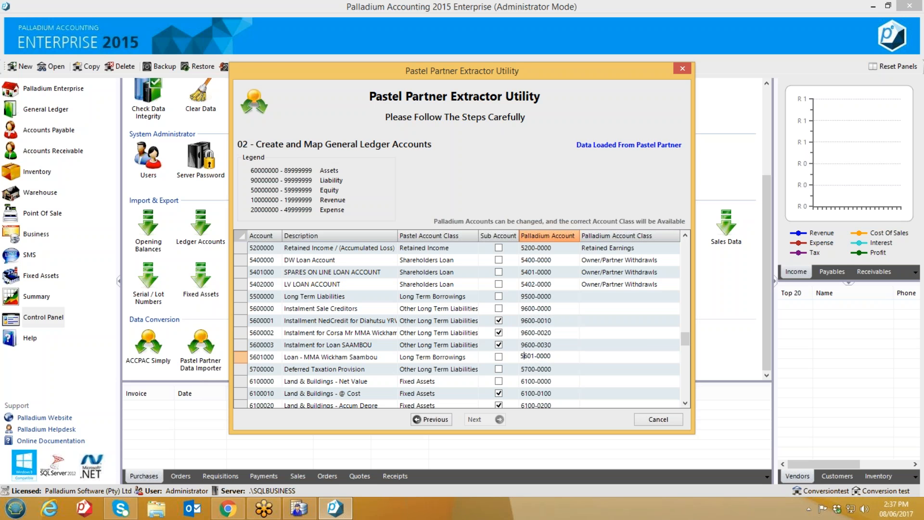
key("BackSpace")
type("9")
left_click(524, 369)
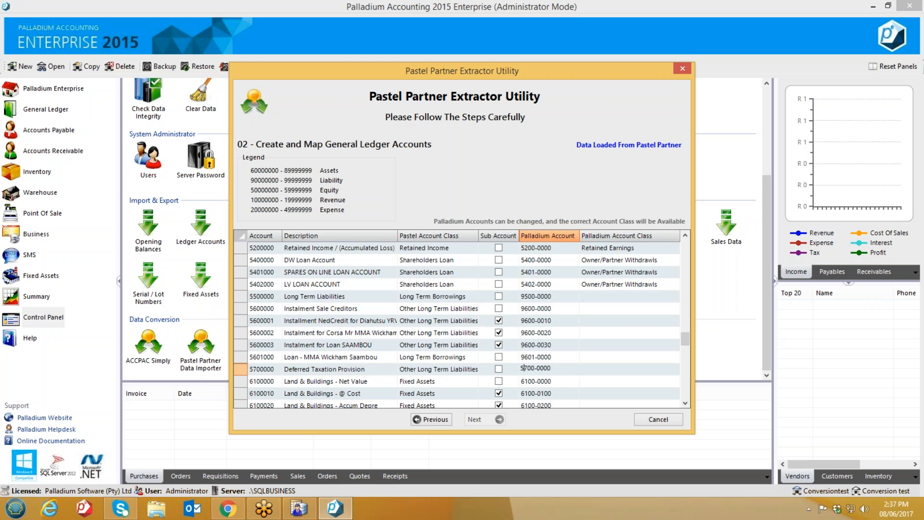
key("BackSpace")
type("9")
left_click(639, 297)
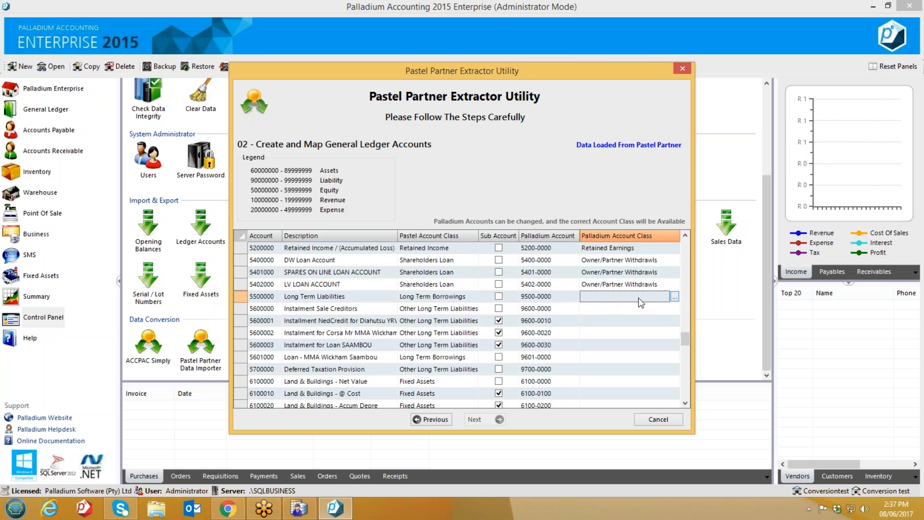
Step: Give Long Term Liabilities, Instalment Sale Creditors and the remaining loan accounts the Long Term Debt class
left_click(674, 296)
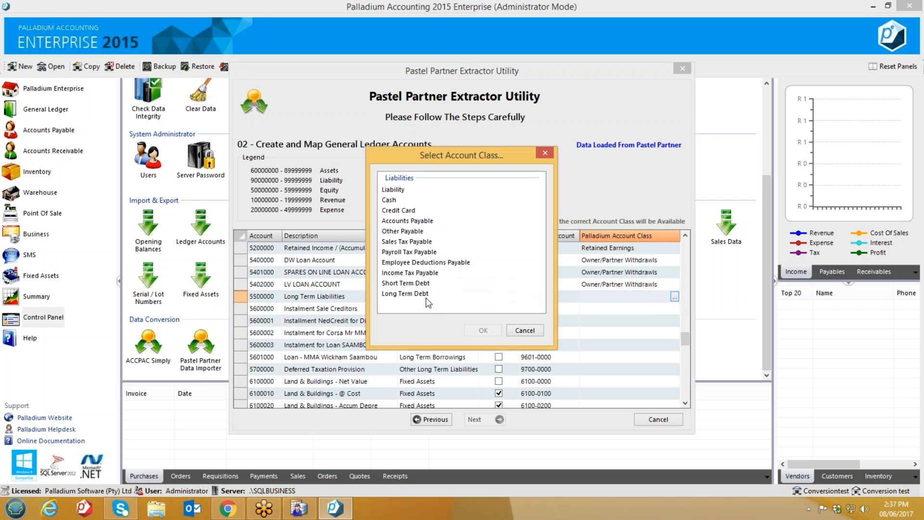
double_click(424, 294)
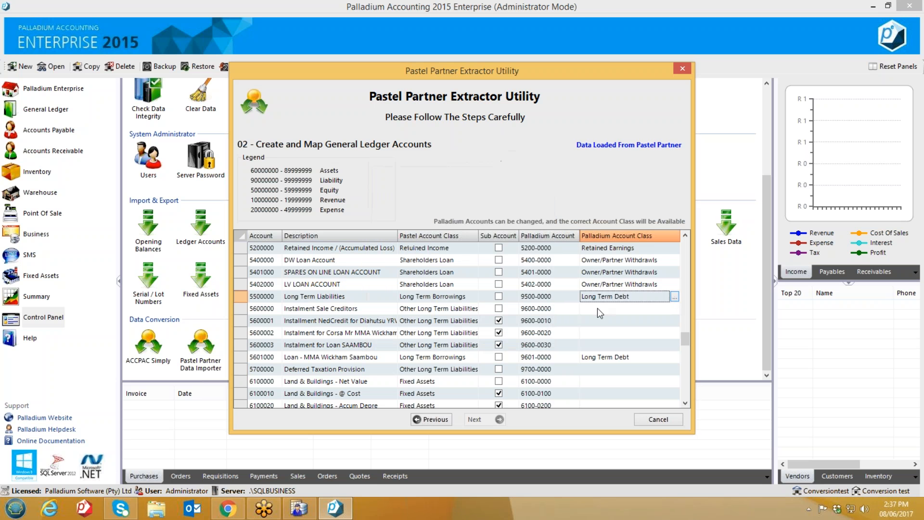
left_click(651, 308)
left_click(675, 309)
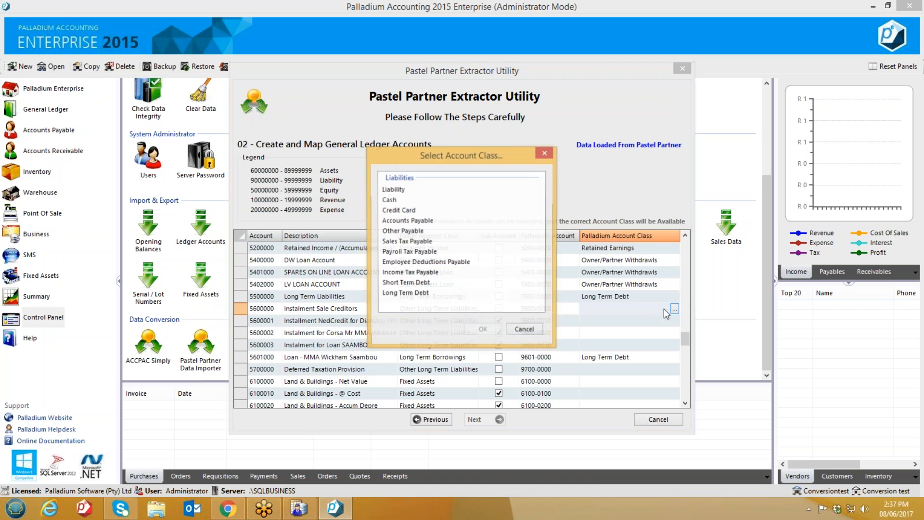
double_click(419, 294)
scroll(626, 351, "down", 2)
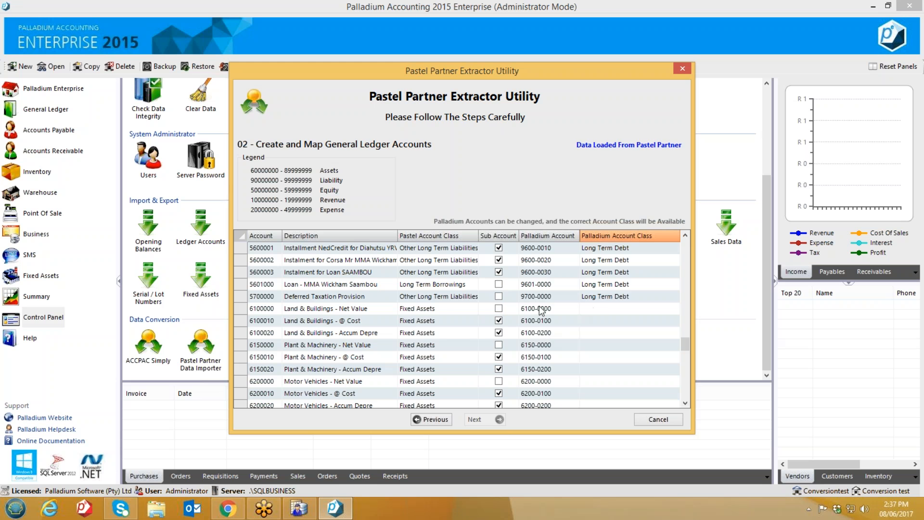
left_click(610, 311)
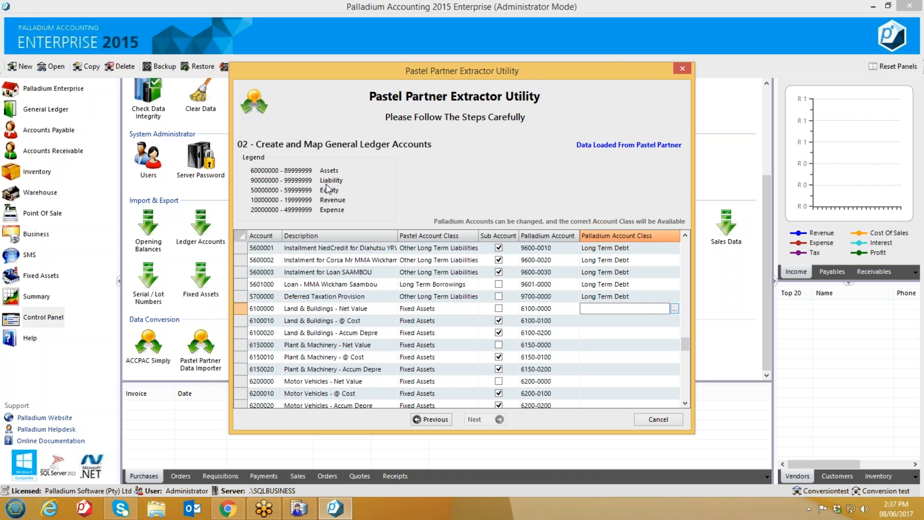
Step: Classify the fixed asset accounts as Fixed Asset, Goodwill as Other Asset, and Investments as Investments
left_click(676, 309)
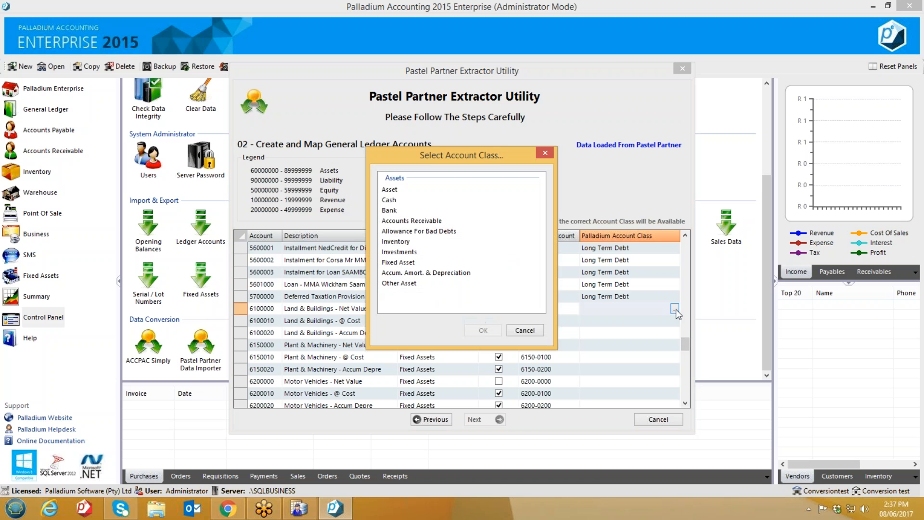
double_click(399, 262)
scroll(652, 345, "down", 8)
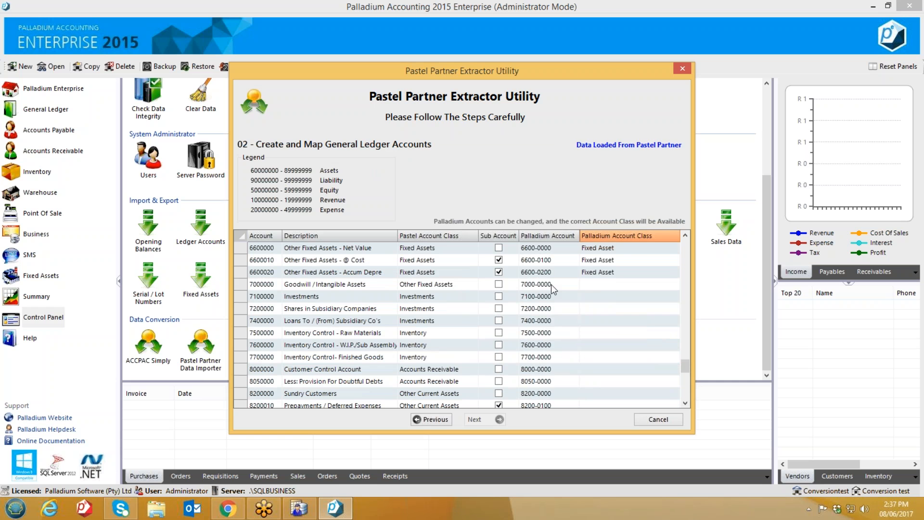
left_click(551, 285)
left_click(673, 287)
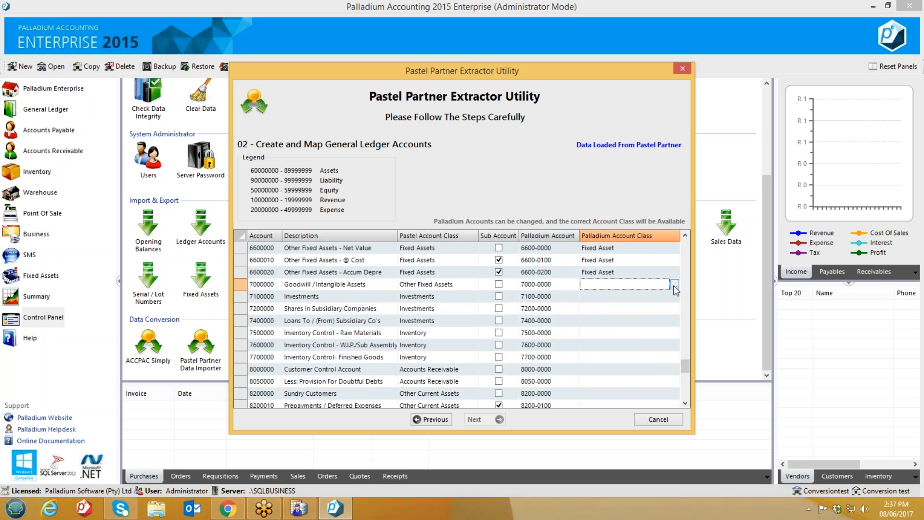
left_click(674, 285)
double_click(413, 284)
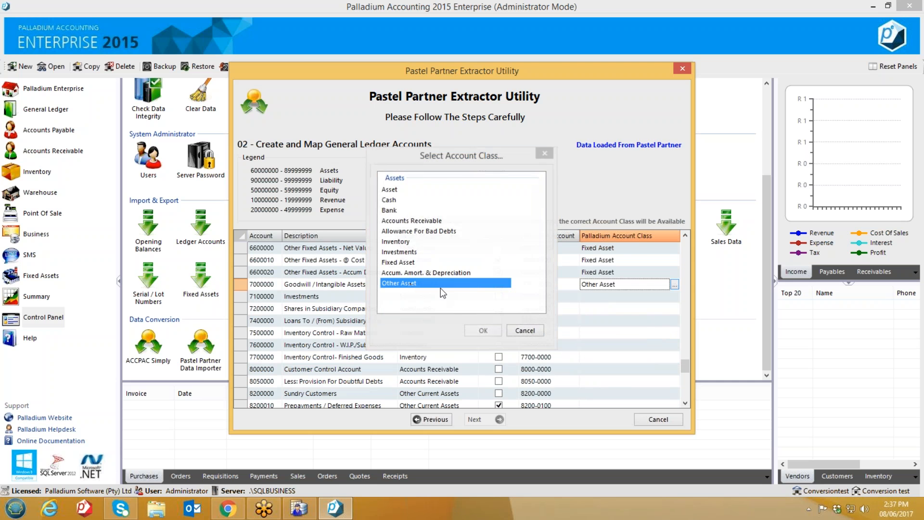
left_click(638, 299)
left_click(675, 296)
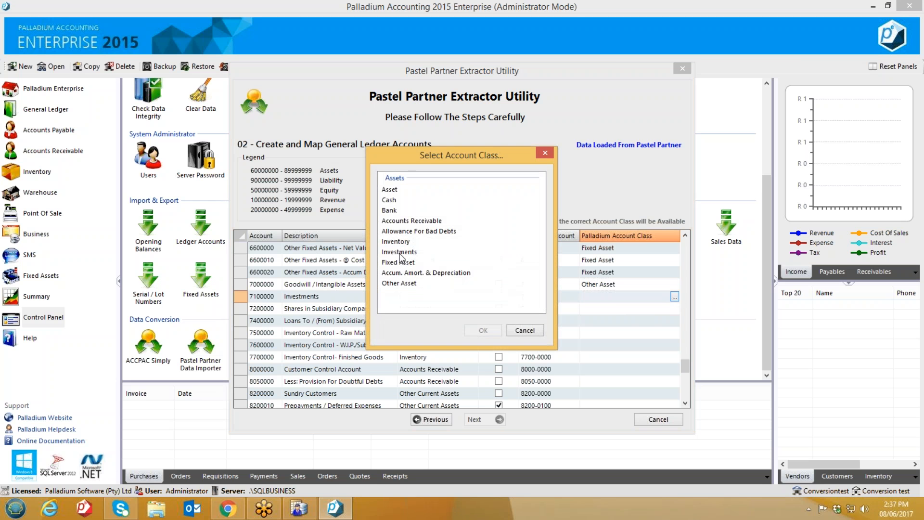
double_click(477, 251)
Step: Set inventory control accounts to Inventory, Customer Control to Accounts Receivable, and Sundry Customers to Other Asset
left_click(629, 333)
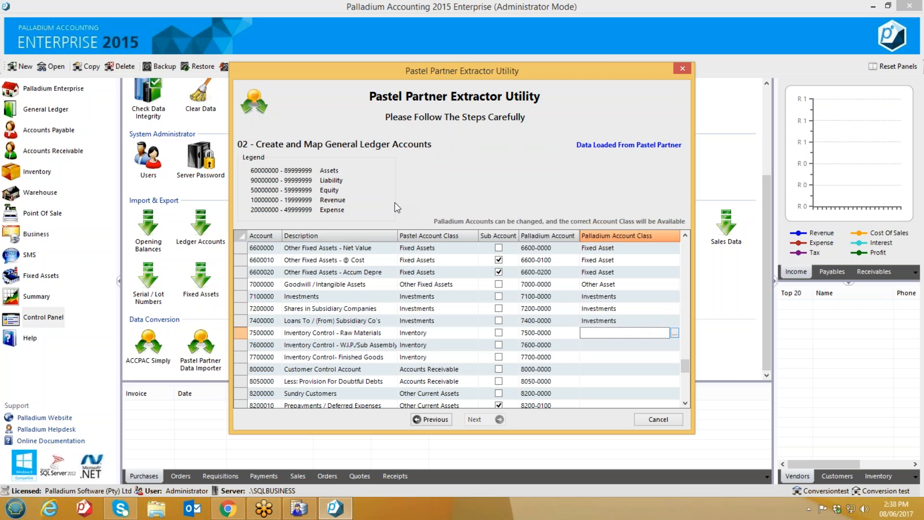
left_click(675, 337)
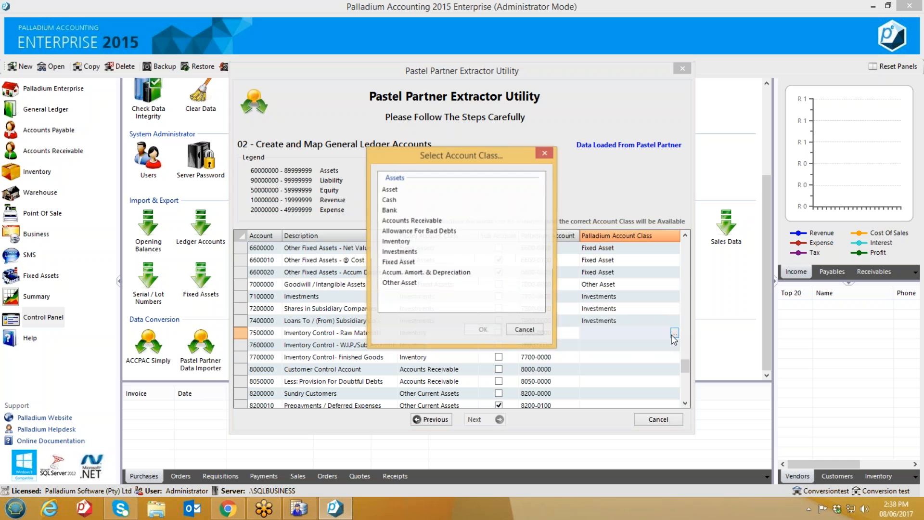
double_click(395, 248)
left_click(632, 370)
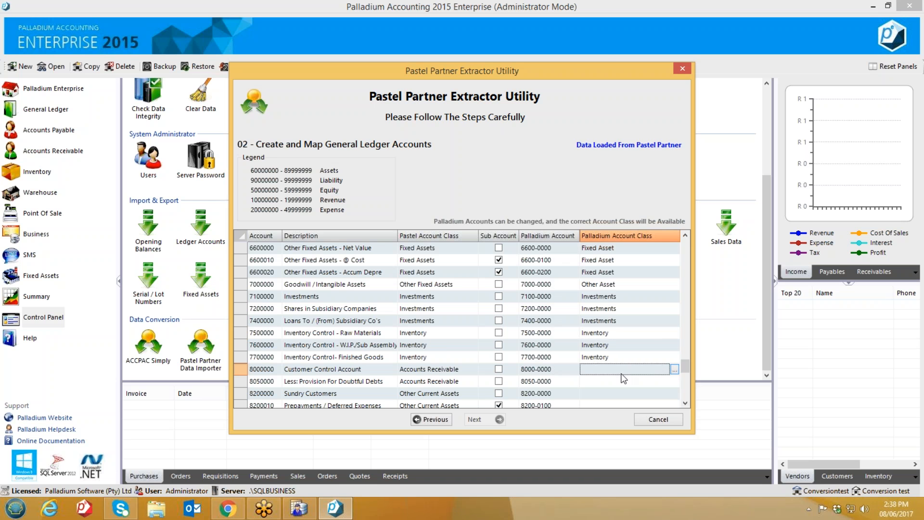
left_click(674, 369)
double_click(462, 220)
scroll(652, 368, "down", 3)
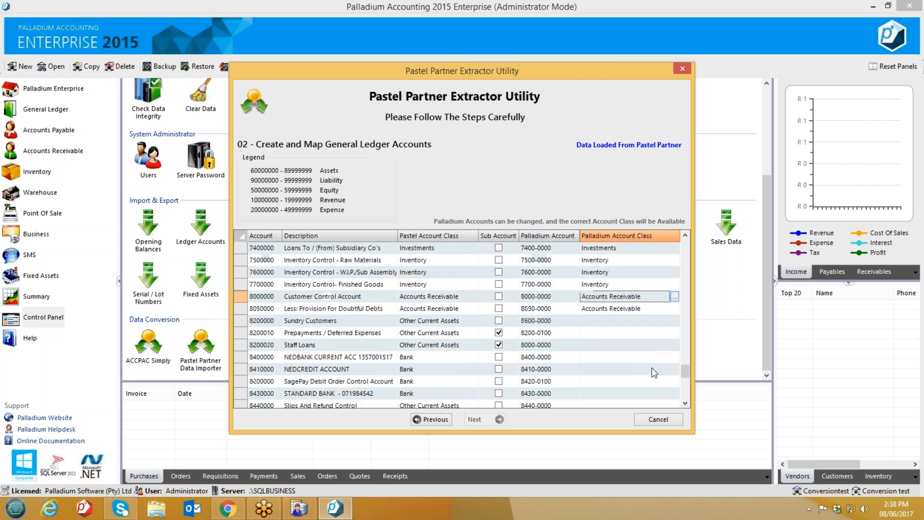
left_click(623, 285)
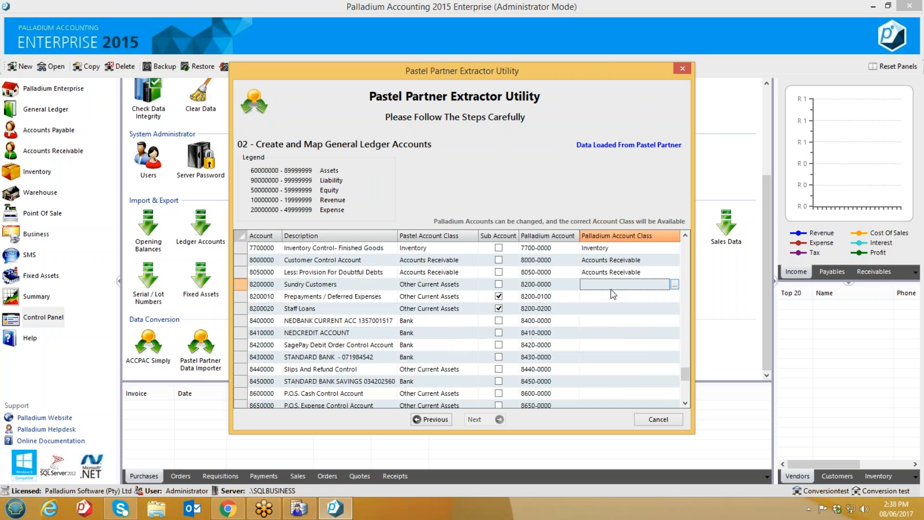
left_click(675, 285)
double_click(415, 285)
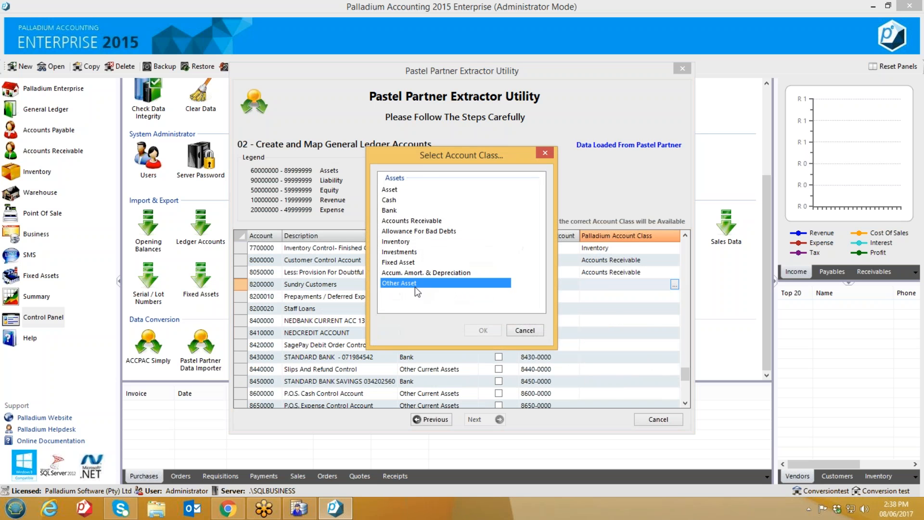
Step: Classify the bank accounts as Bank and the Supplier Control Account as Accounts Payable
left_click(650, 322)
left_click(675, 321)
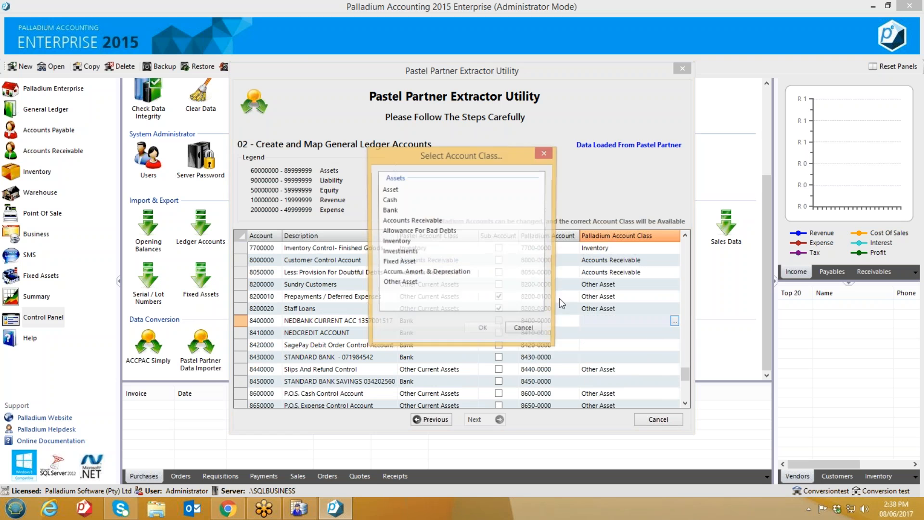
double_click(394, 210)
scroll(612, 356, "down", 3)
left_click(621, 309)
left_click(675, 312)
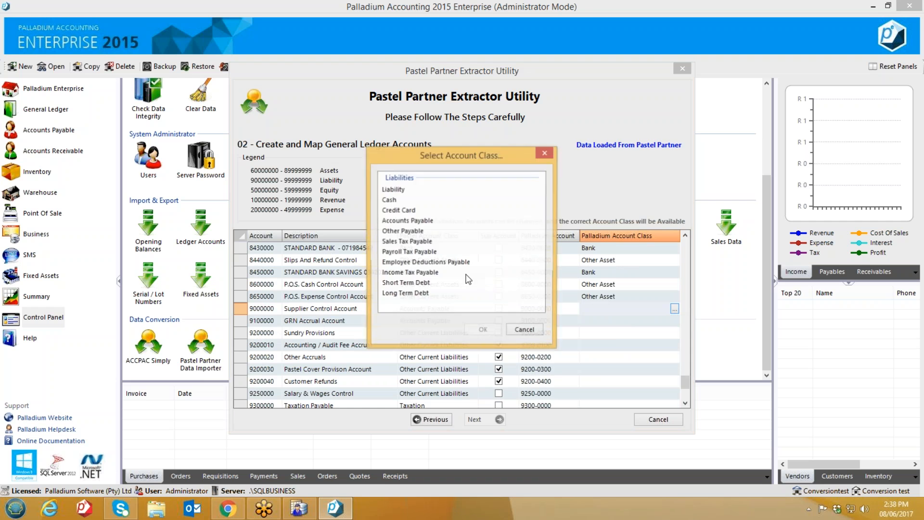
double_click(411, 222)
Step: Set Sundry Provisions and current liabilities to Short Term Debt, and Taxation Payable to Liability
left_click(622, 337)
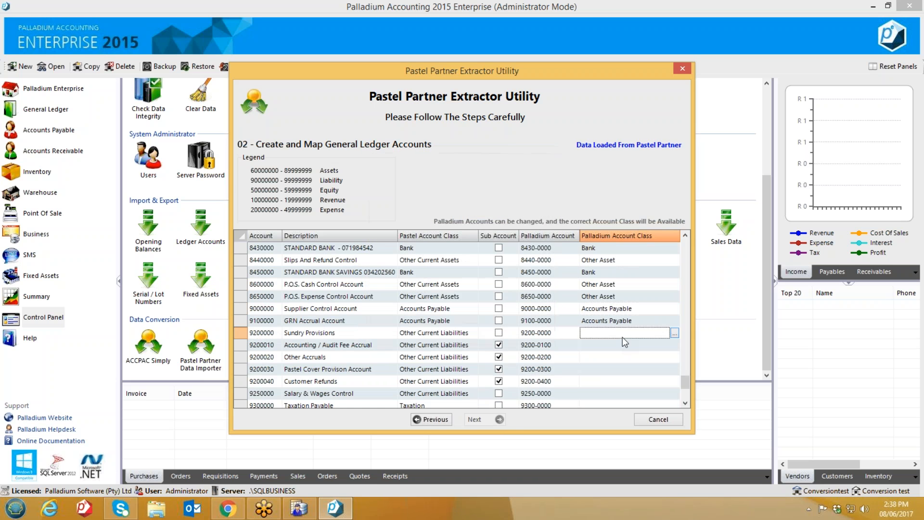
left_click(674, 333)
double_click(403, 283)
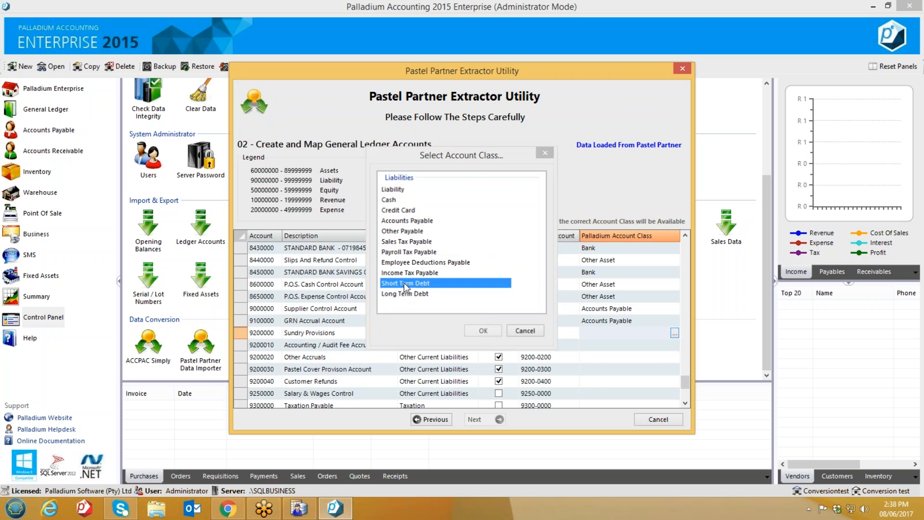
left_click(635, 297)
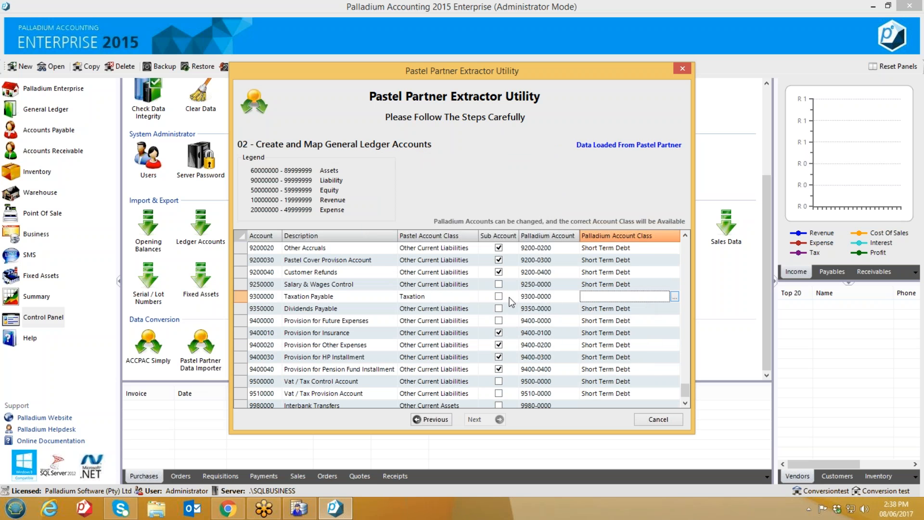
left_click(675, 296)
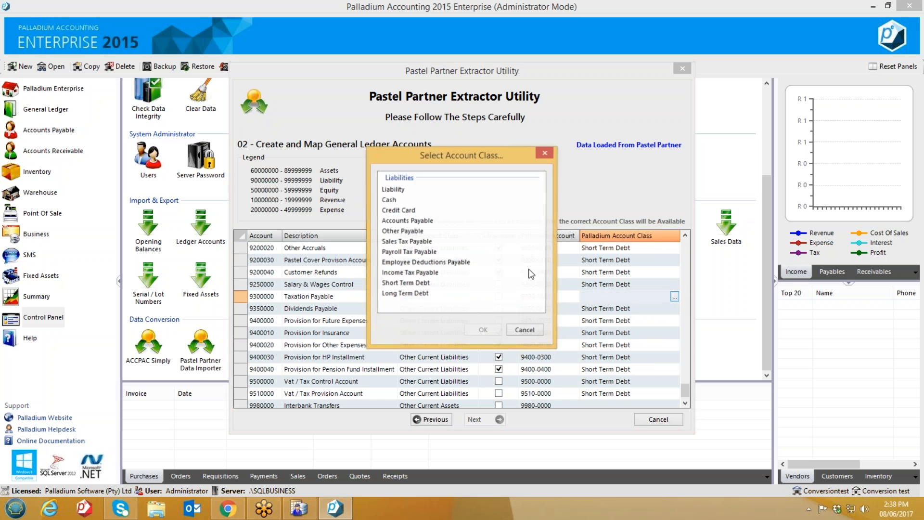
double_click(400, 189)
Step: Change Interbank Transfers from 9980-0000 to 6980-0000 and give it the Other Asset class
scroll(659, 367, "up", 1)
scroll(653, 362, "down", 2)
left_click(621, 390)
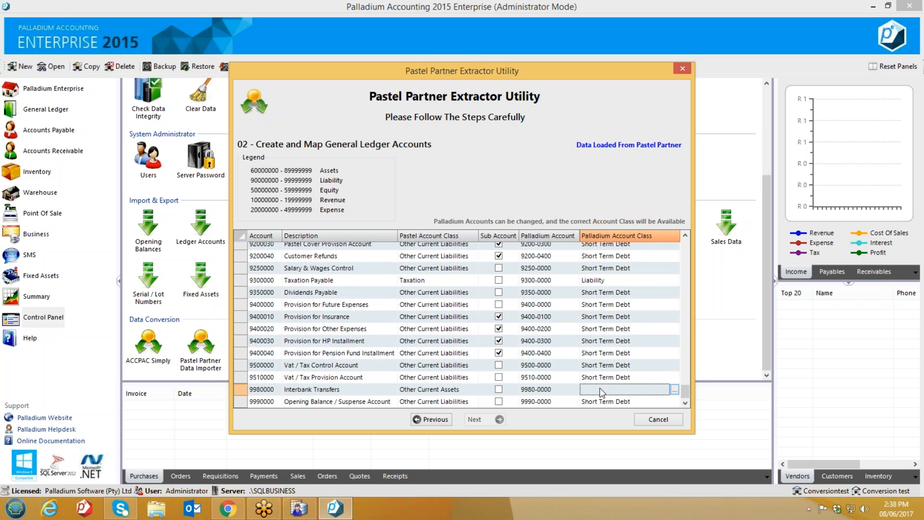
left_click(526, 391)
left_click(527, 392)
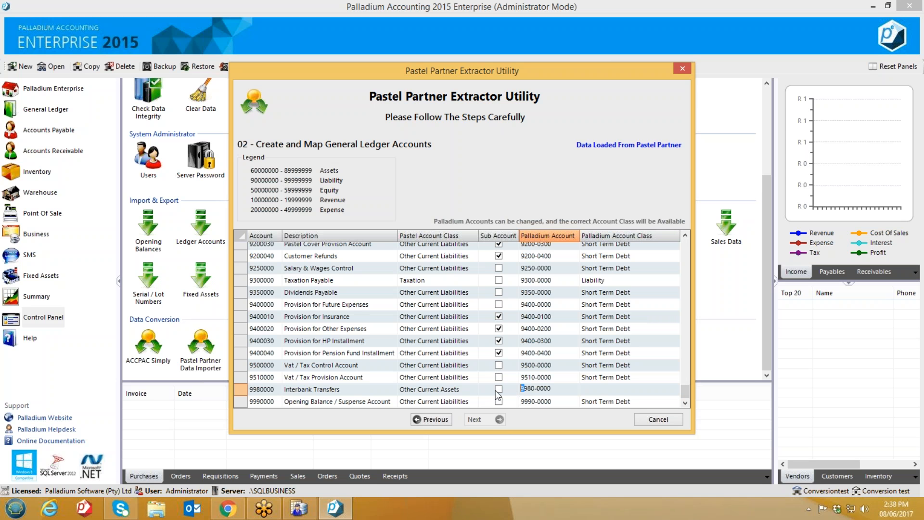
type("6")
left_click(582, 391)
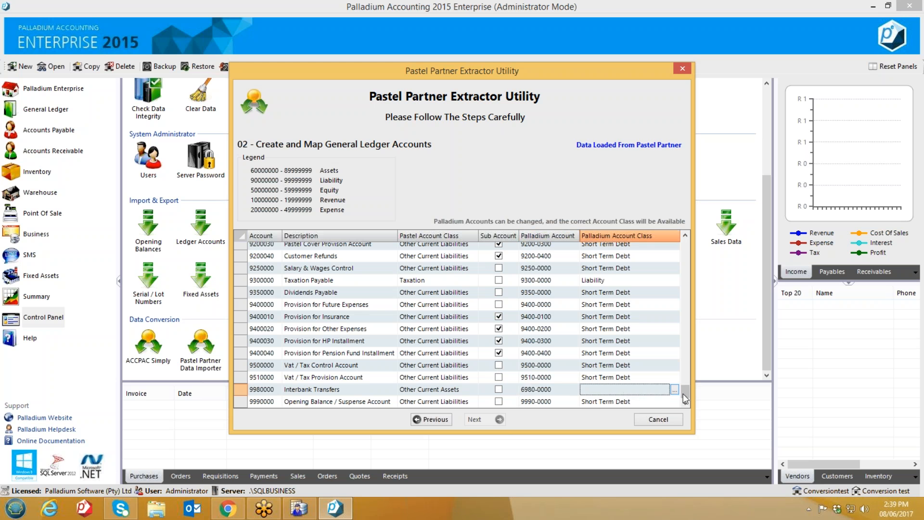
left_click(674, 390)
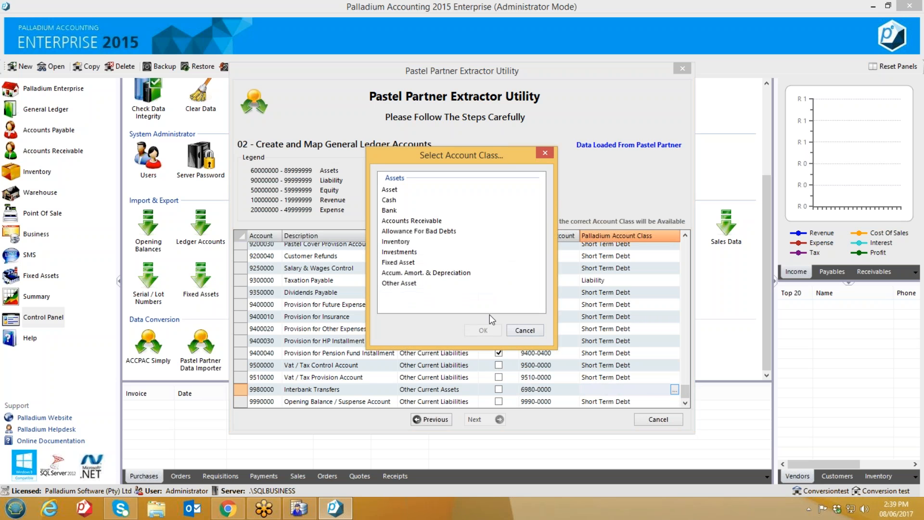
double_click(399, 283)
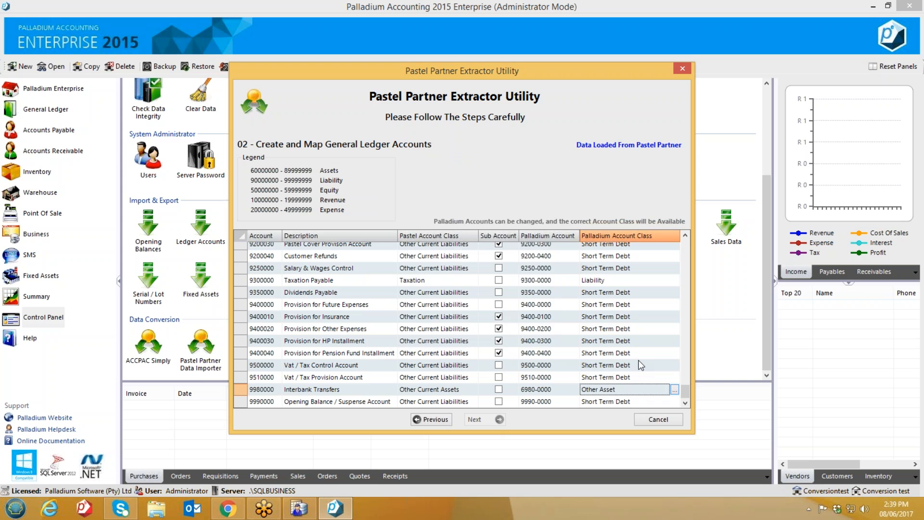
Step: Change Assets Under R2000 from 6500-0000 to 2500-0000 with the Expense class, then advance to step 03
scroll(640, 358, "up", 10)
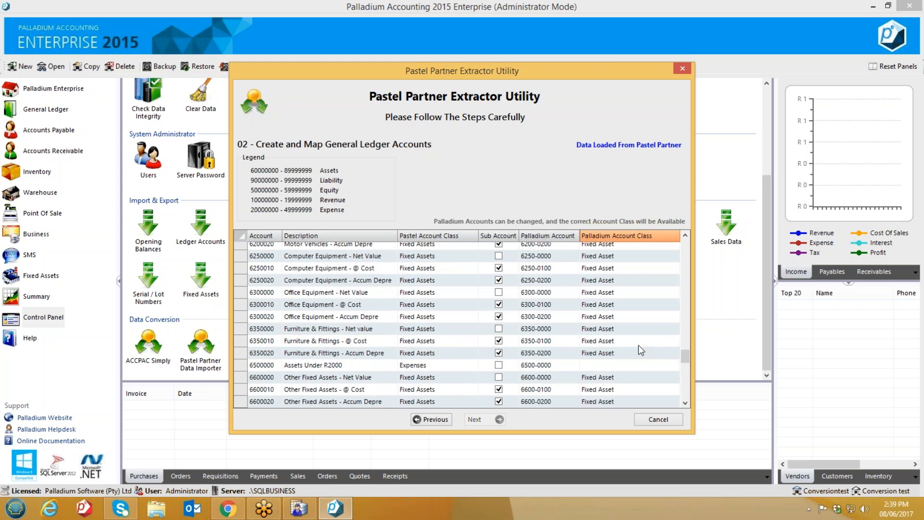
scroll(640, 349, "up", 3)
scroll(633, 340, "up", 20)
scroll(645, 320, "up", 15)
scroll(645, 318, "down", 4)
scroll(645, 318, "up", 4)
scroll(647, 319, "down", 18)
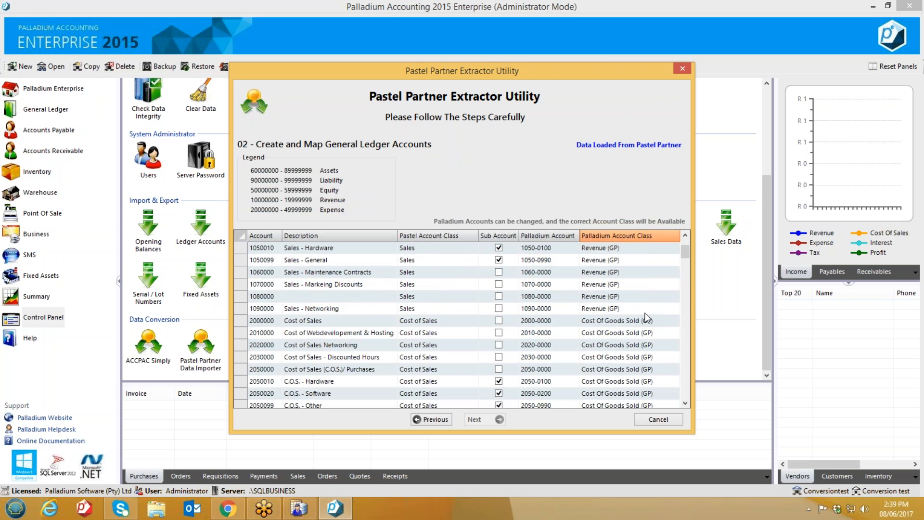
scroll(650, 325, "down", 15)
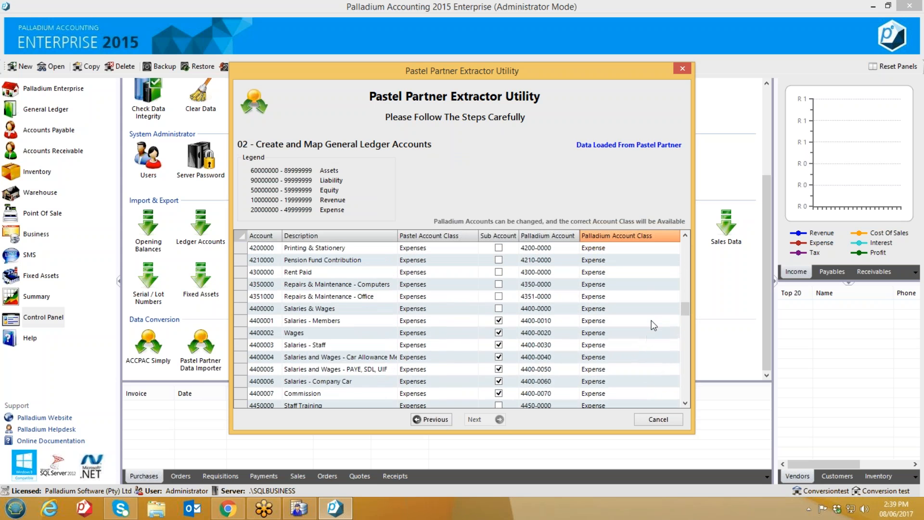
scroll(655, 325, "down", 6)
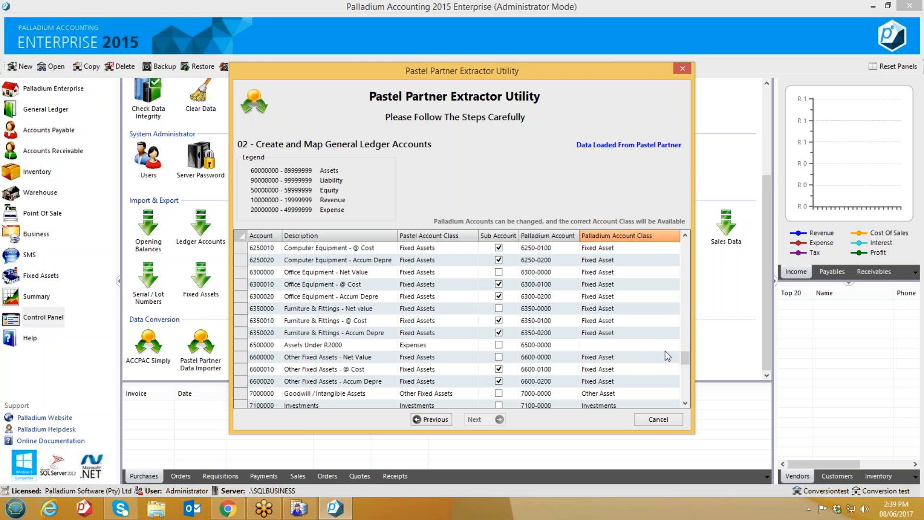
left_click(649, 341)
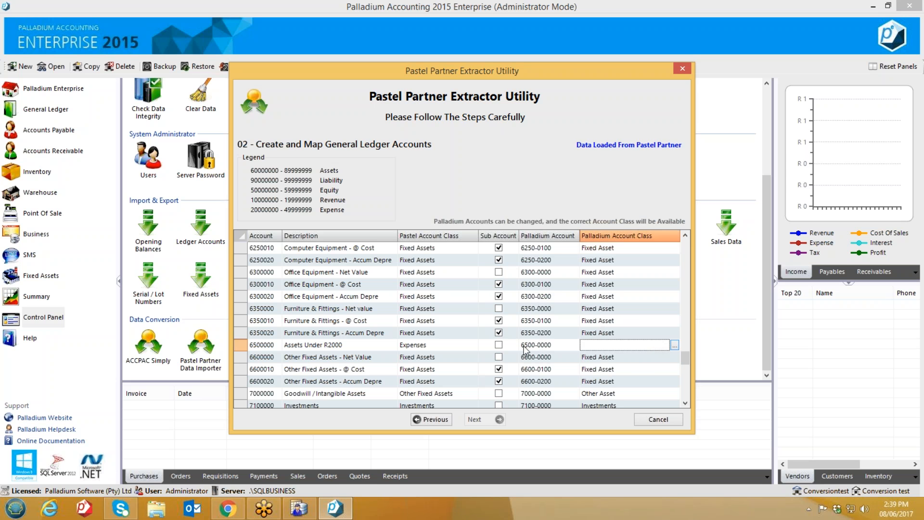
left_click(523, 345)
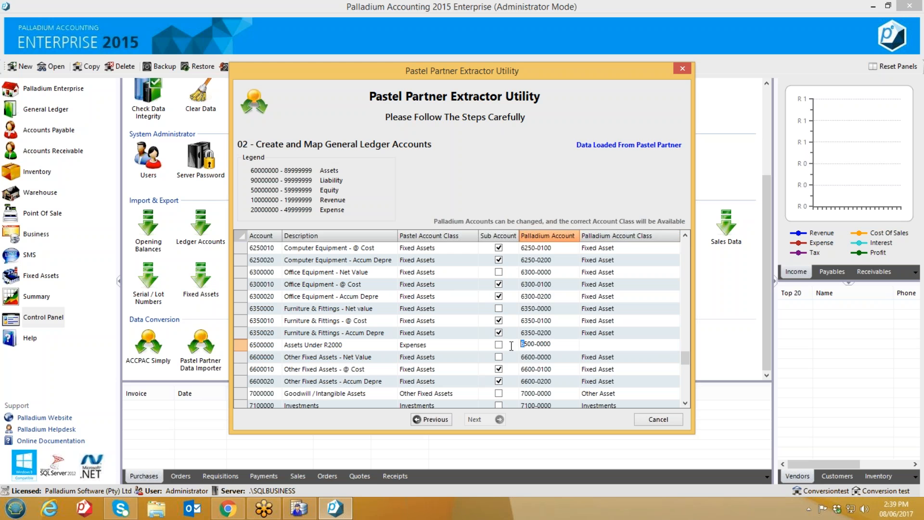
type("2")
left_click(645, 348)
left_click(675, 346)
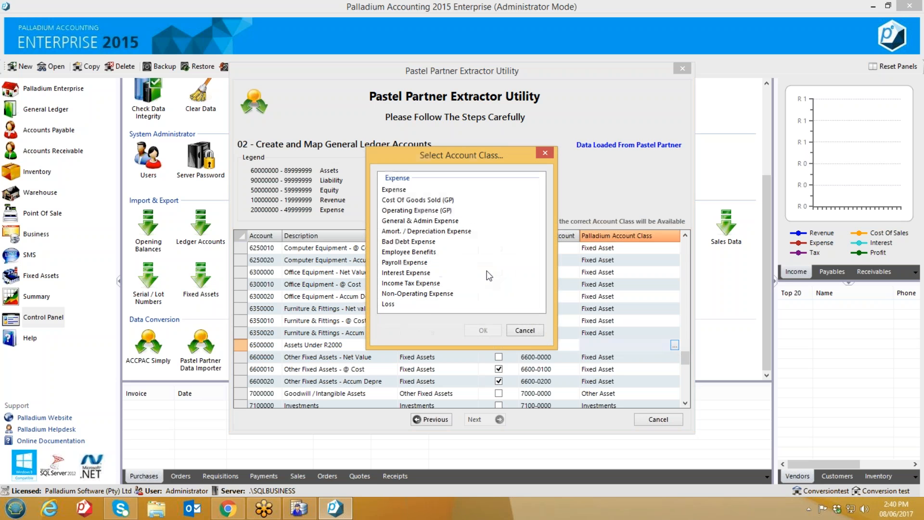
double_click(408, 192)
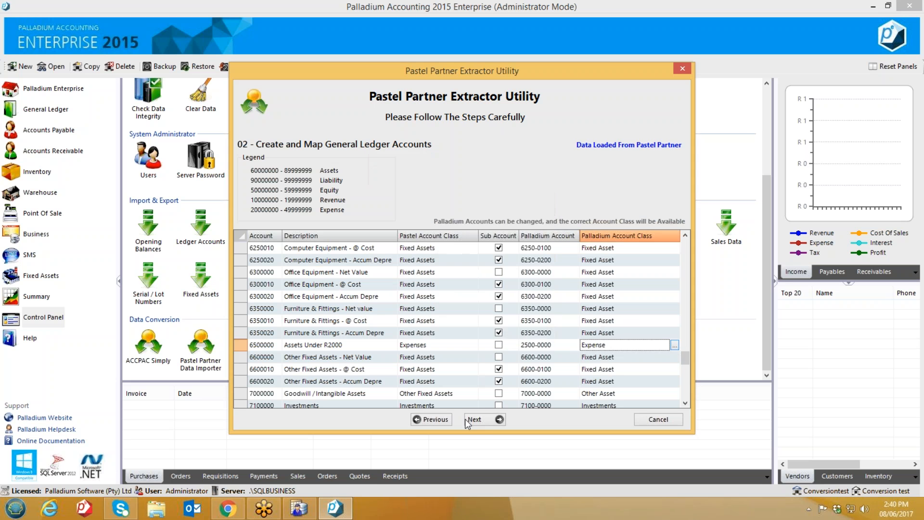
left_click(491, 420)
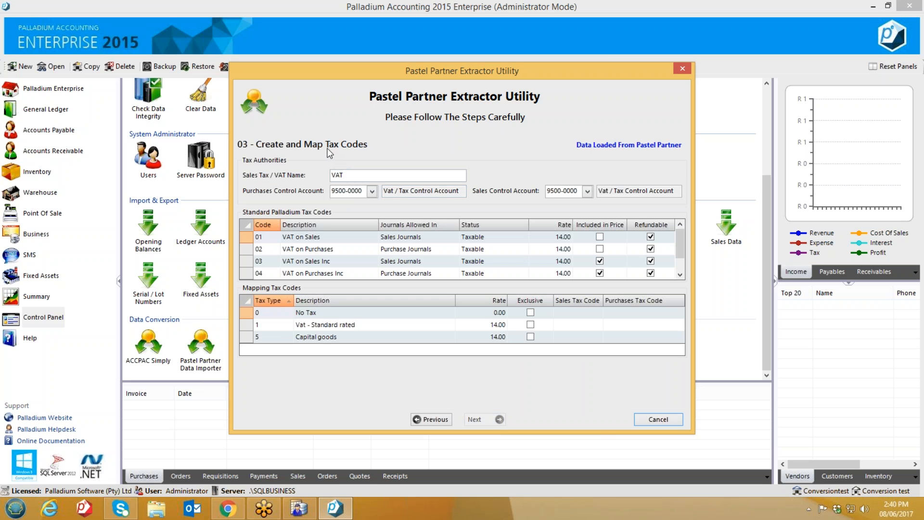
Step: Map No Tax to sales and purchases tax code 05
left_click(577, 311)
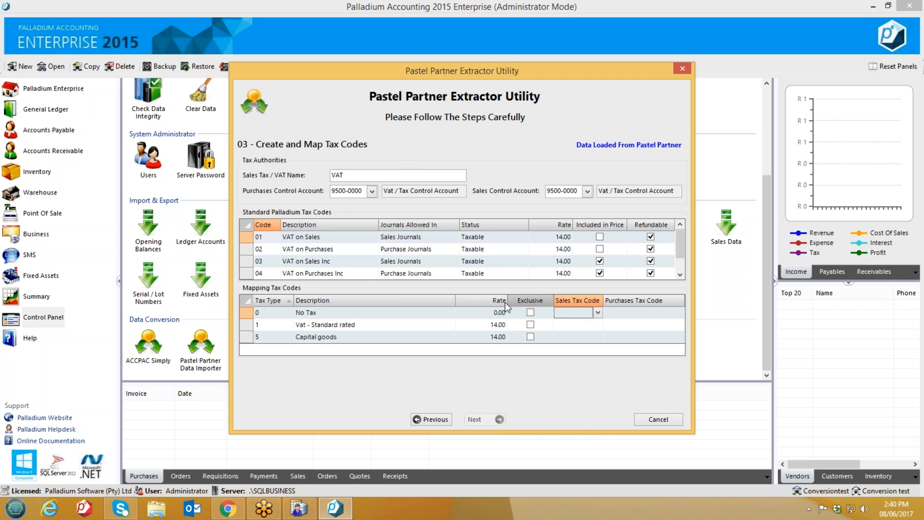
left_click(598, 313)
left_click(606, 380)
left_click(673, 317)
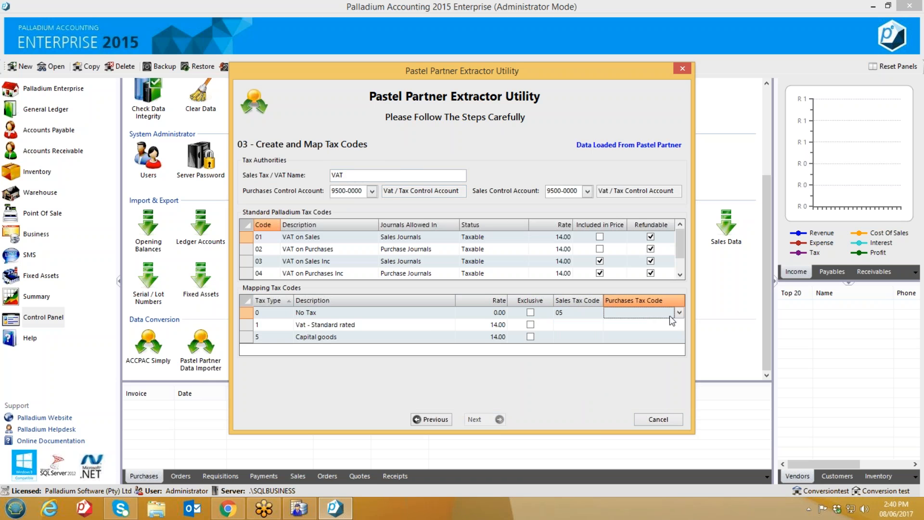
left_click(676, 313)
left_click(652, 369)
Step: Map Vat - Standard rated to sales code 03 VAT on Sales Inc and purchases code 04
left_click(574, 327)
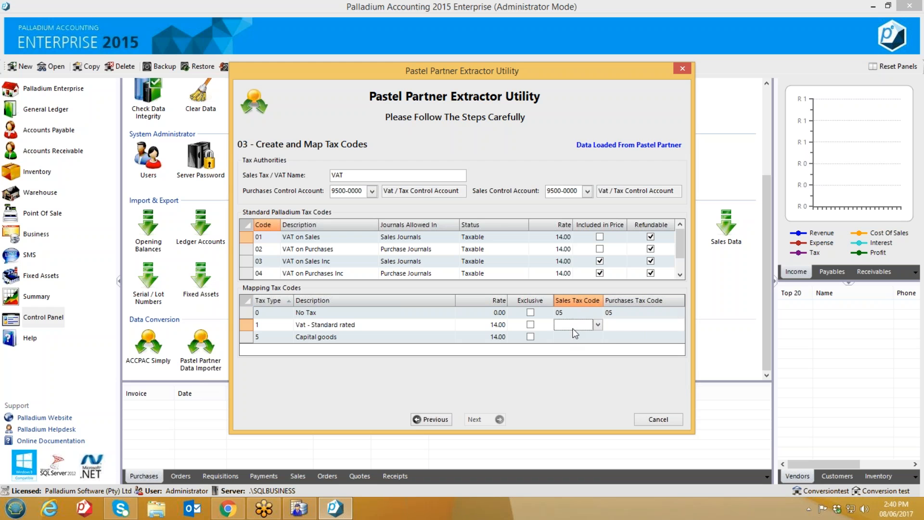
left_click(598, 325)
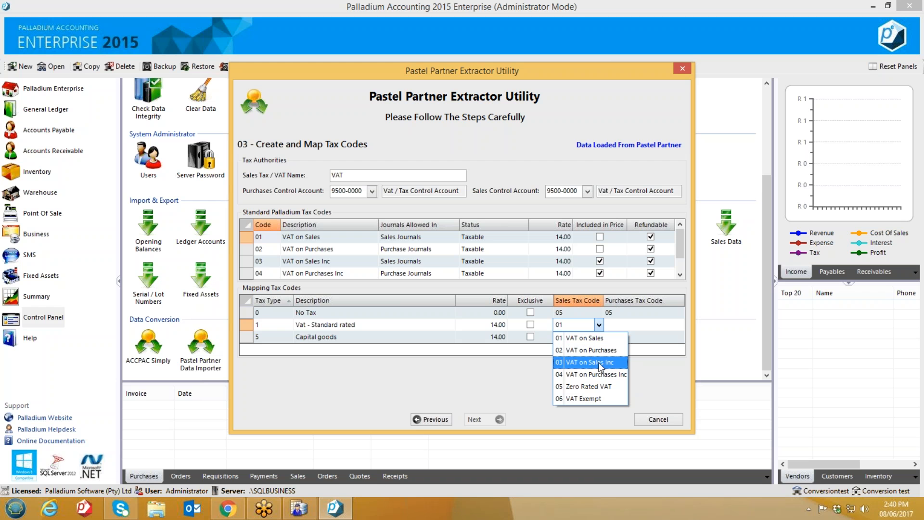
left_click(596, 365)
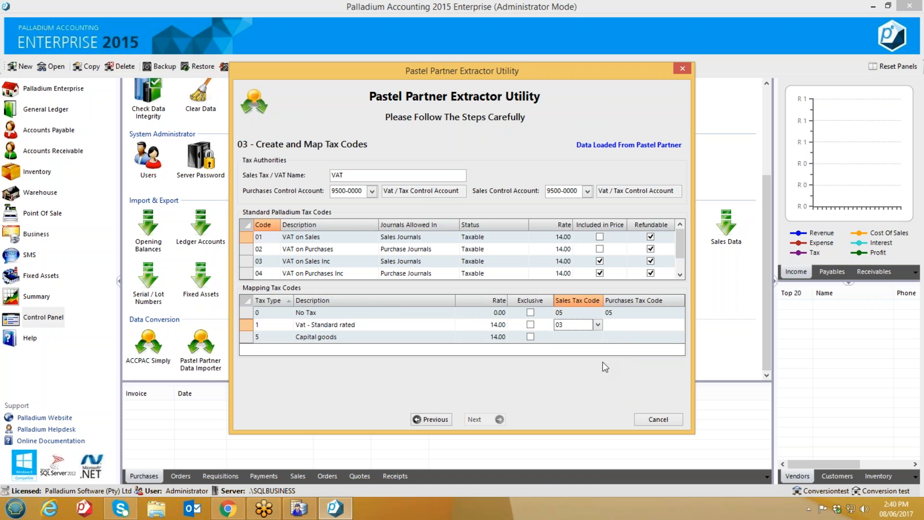
left_click(621, 325)
left_click(679, 324)
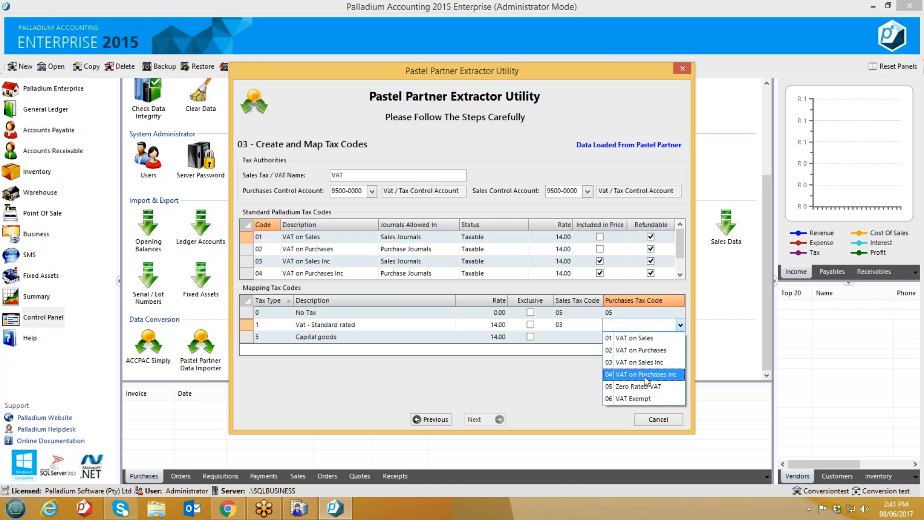
left_click(645, 379)
Step: Map Capital goods to sales code 03 and purchases code 04 VAT on Purchases Inc, then continue to step 04
left_click(579, 337)
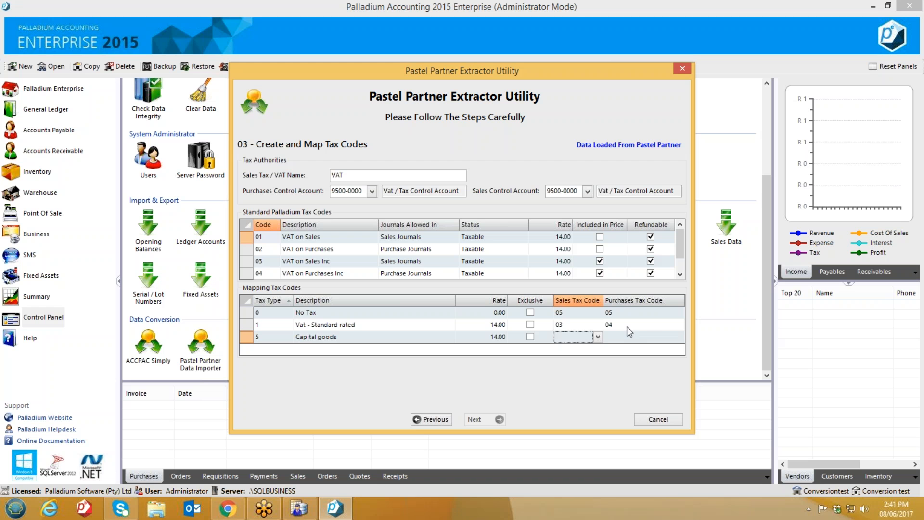
left_click(597, 337)
left_click(578, 374)
left_click(678, 337)
left_click(680, 337)
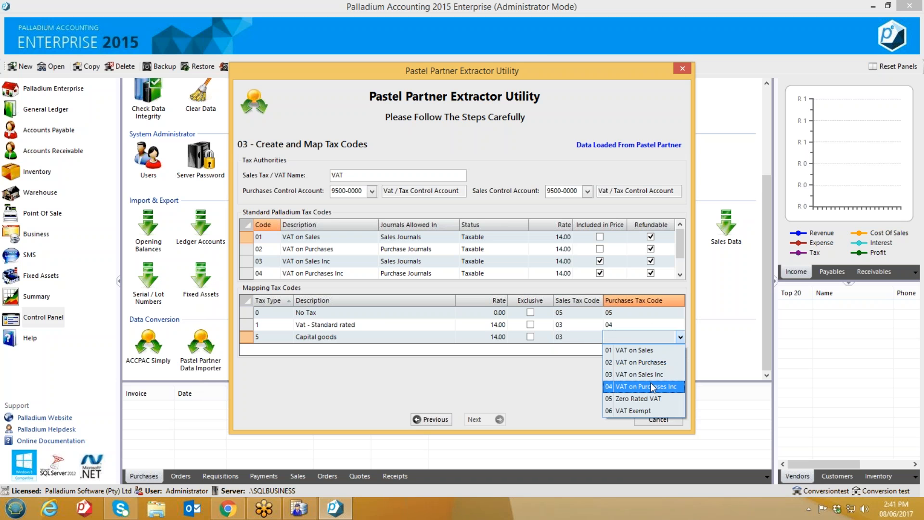
left_click(653, 386)
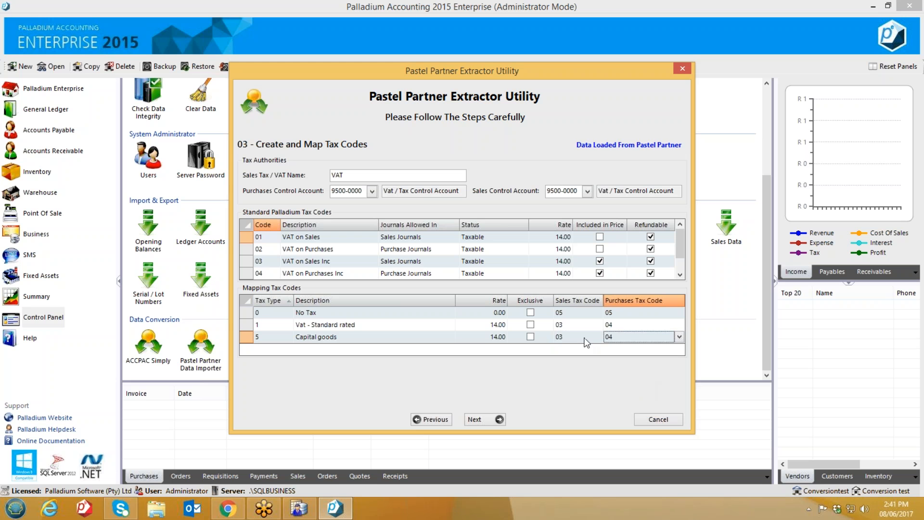
left_click(677, 337)
left_click(646, 387)
left_click(491, 418)
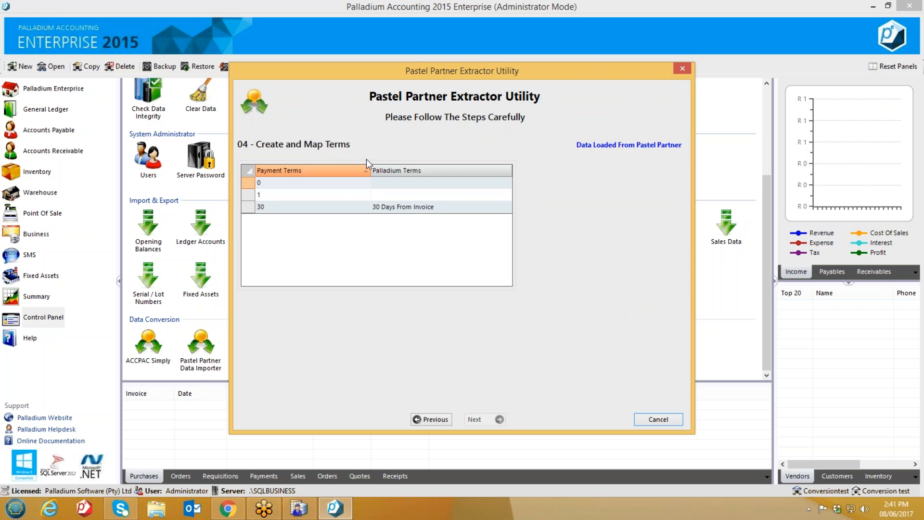
Step: Assign the 30 Days From Invoice Palladium term to payment terms 0 and 1, then go to step 05
left_click(477, 183)
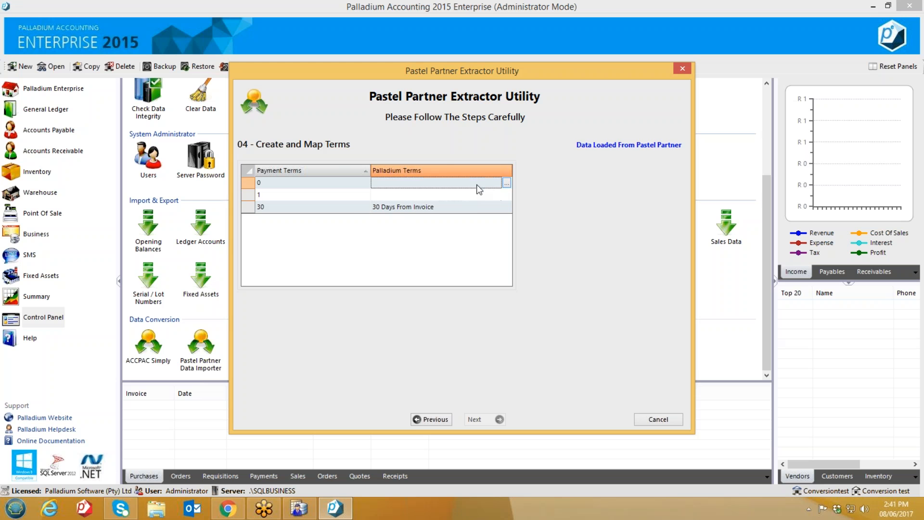
left_click(506, 183)
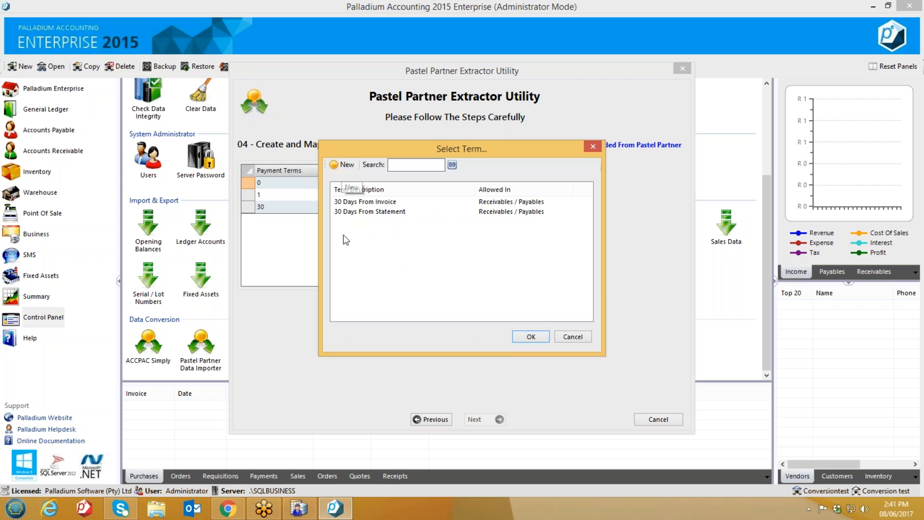
double_click(368, 202)
left_click(478, 198)
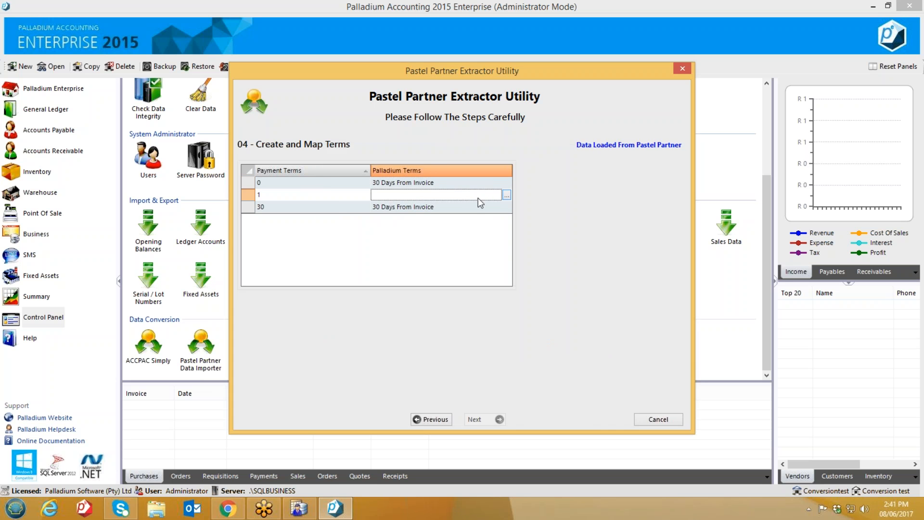
left_click(506, 195)
double_click(406, 202)
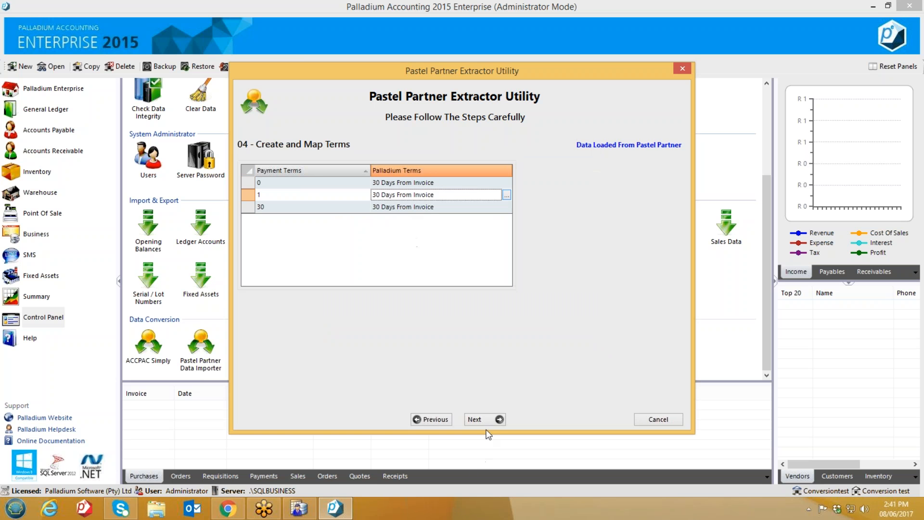
left_click(486, 420)
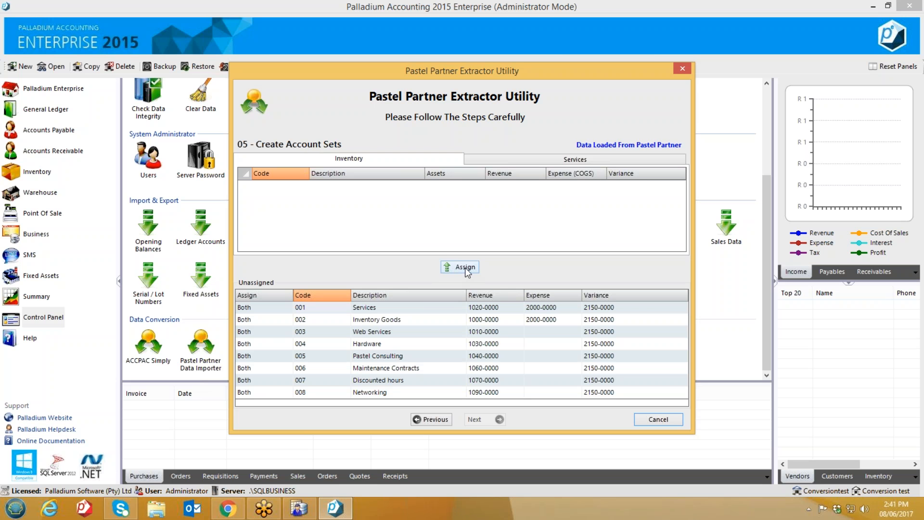
Step: Assign the unassigned items as inventory account sets with asset account 7700-0000
left_click(450, 266)
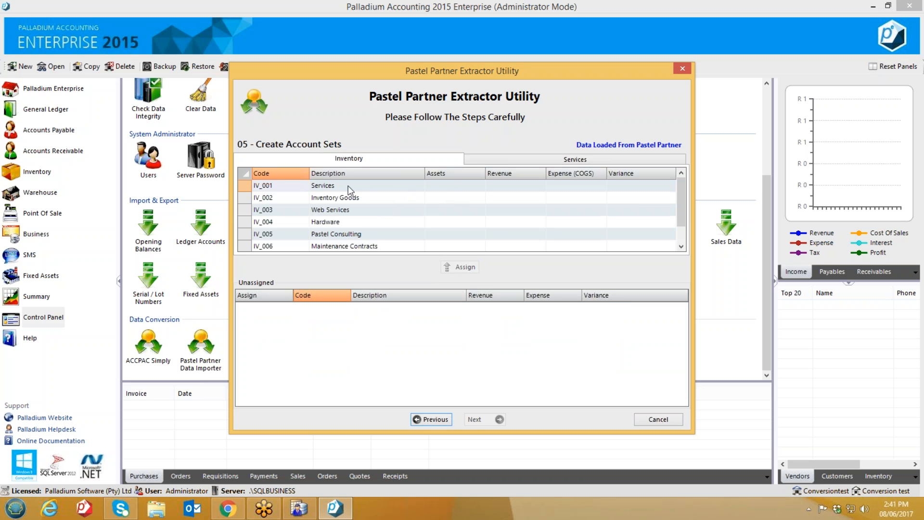
left_click(463, 187)
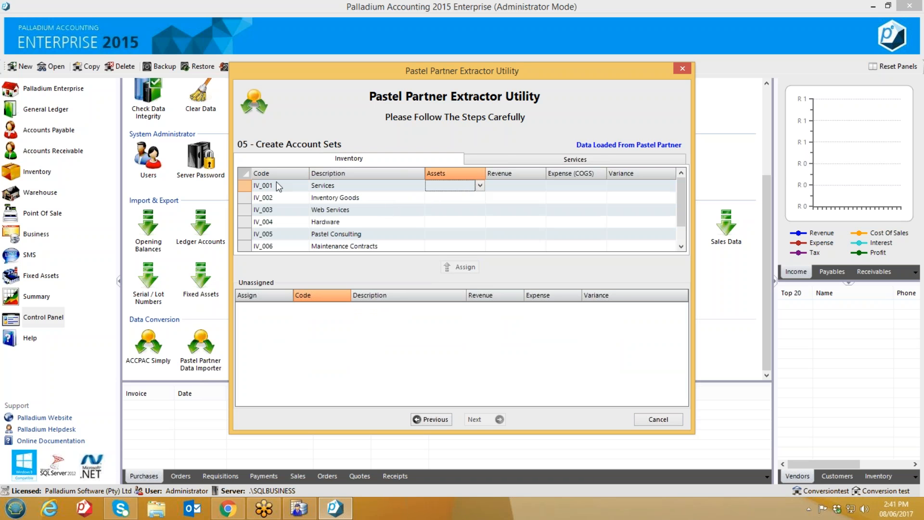
left_click(481, 186)
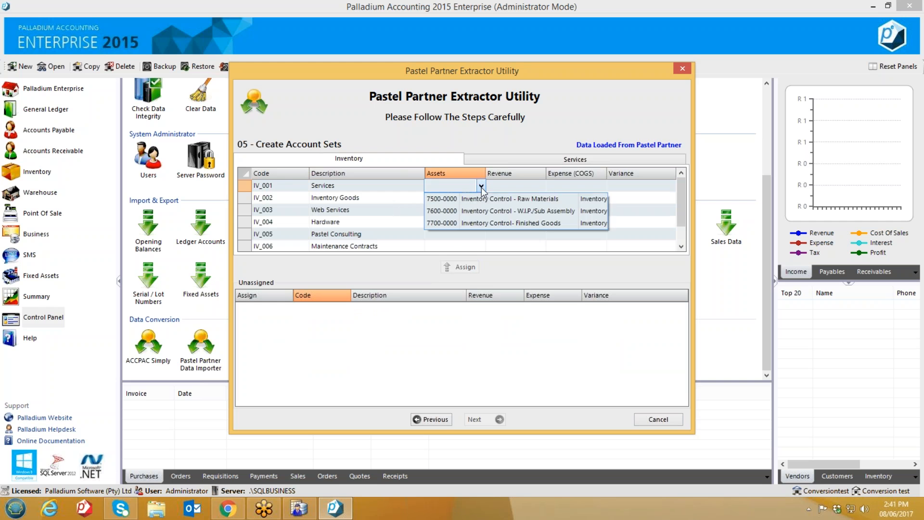
left_click(507, 221)
Step: Give IV_001–IV_004 revenue accounts 1000-0000, 1000-0000, 1010-0000 and 1030-0000
left_click(535, 186)
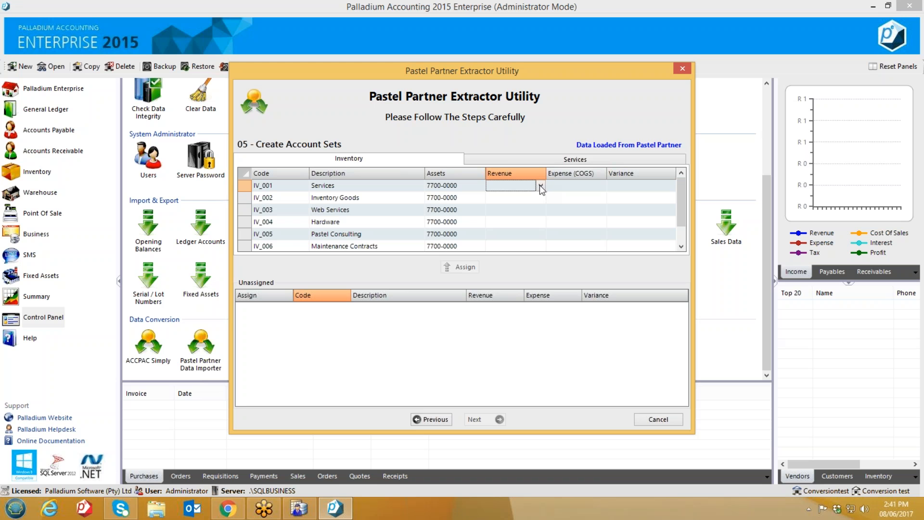
left_click(541, 186)
scroll(543, 213, "up", 1)
left_click(541, 200)
left_click(531, 199)
left_click(542, 199)
left_click(543, 204)
left_click(536, 212)
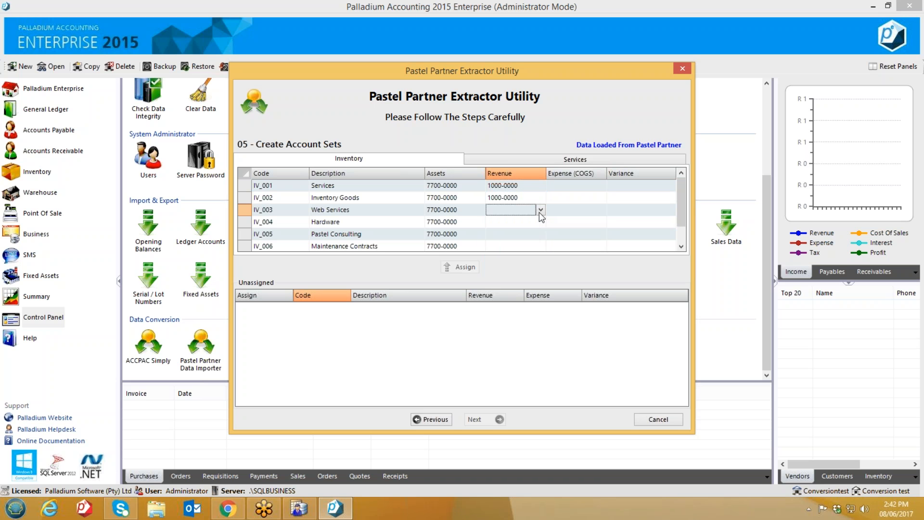
left_click(540, 211)
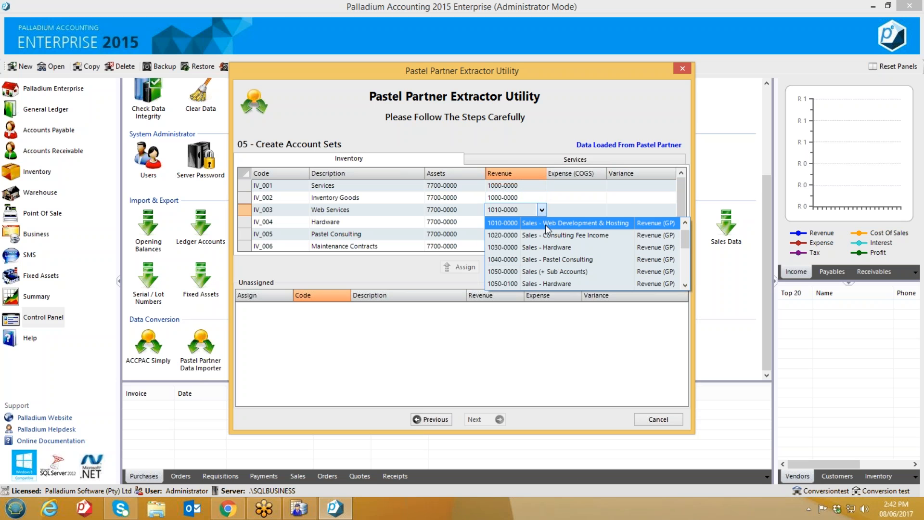
left_click(545, 225)
left_click(530, 221)
left_click(541, 222)
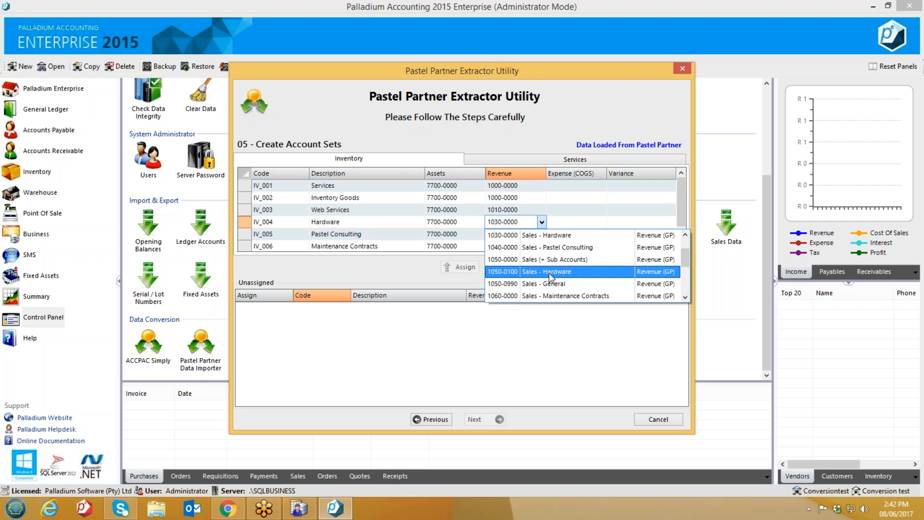
left_click(545, 238)
Step: Give IV_005–IV_008 revenue accounts 1040-0000, 1060-0000, 1070-0000 and 1090-0000
left_click(534, 235)
left_click(542, 234)
left_click(554, 249)
left_click(522, 245)
left_click(543, 245)
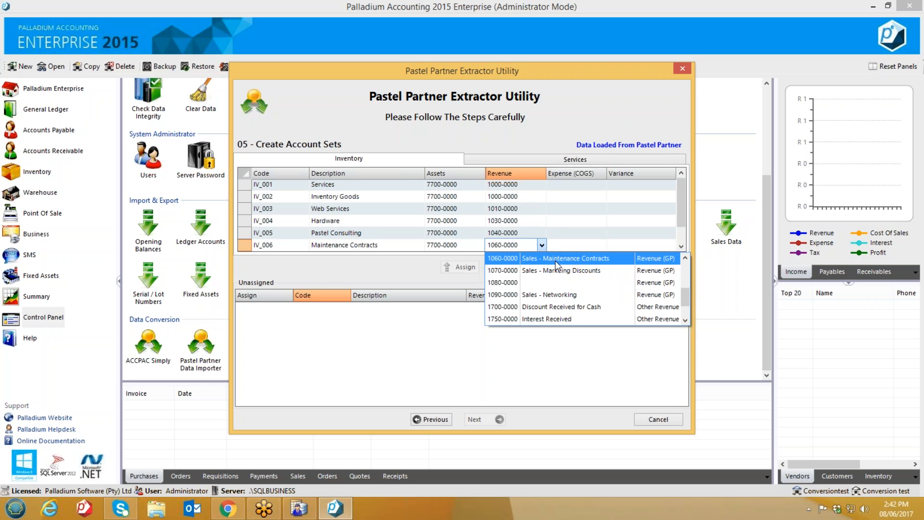
left_click(542, 258)
scroll(530, 230, "down", 1)
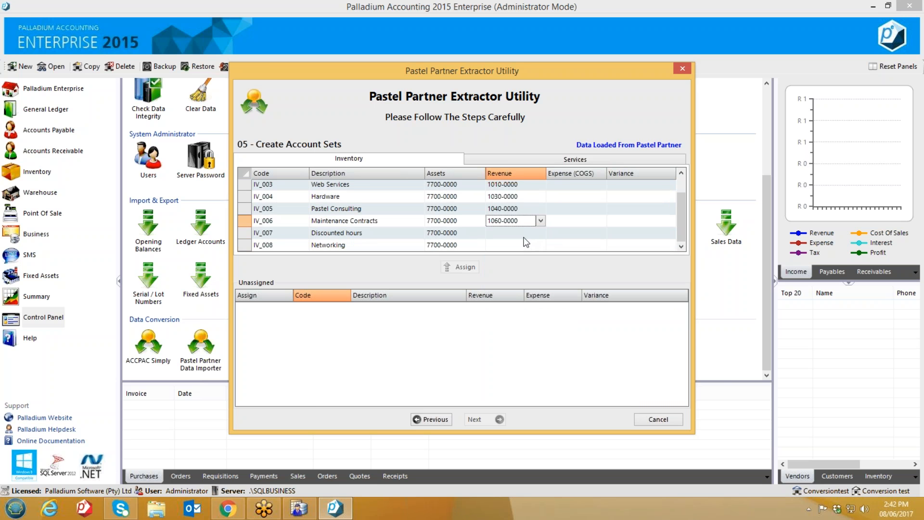
left_click(524, 236)
left_click(541, 233)
left_click(519, 241)
left_click(528, 245)
left_click(541, 245)
left_click(535, 256)
scroll(605, 201, "up", 1)
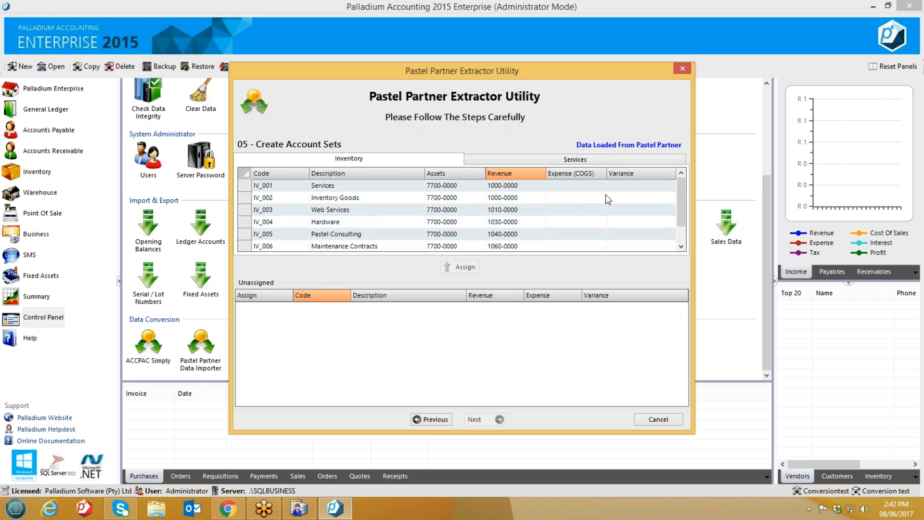
left_click(596, 186)
Step: Set IV_001–IV_004 expense accounts to 2000-0000, 2000-0000, 2010-0000 and 2050-0100
left_click(601, 187)
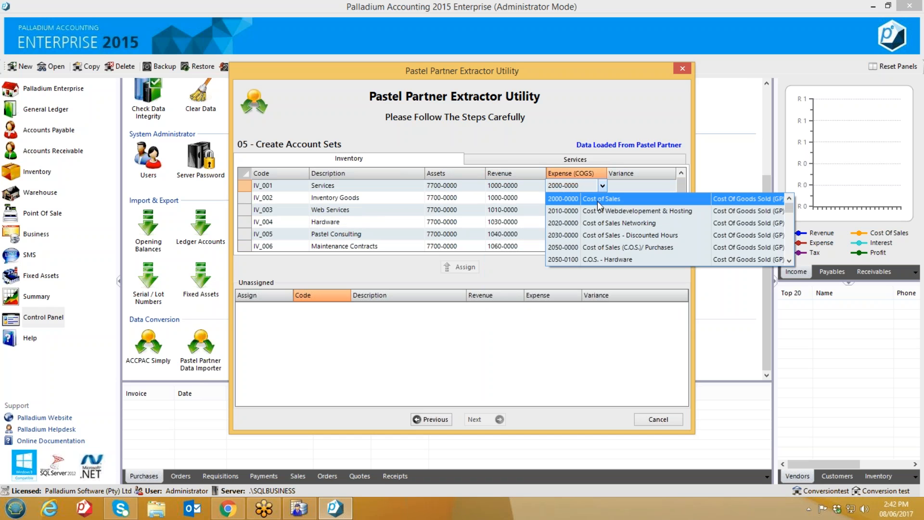
left_click(598, 202)
left_click(601, 199)
left_click(596, 213)
left_click(598, 214)
left_click(601, 210)
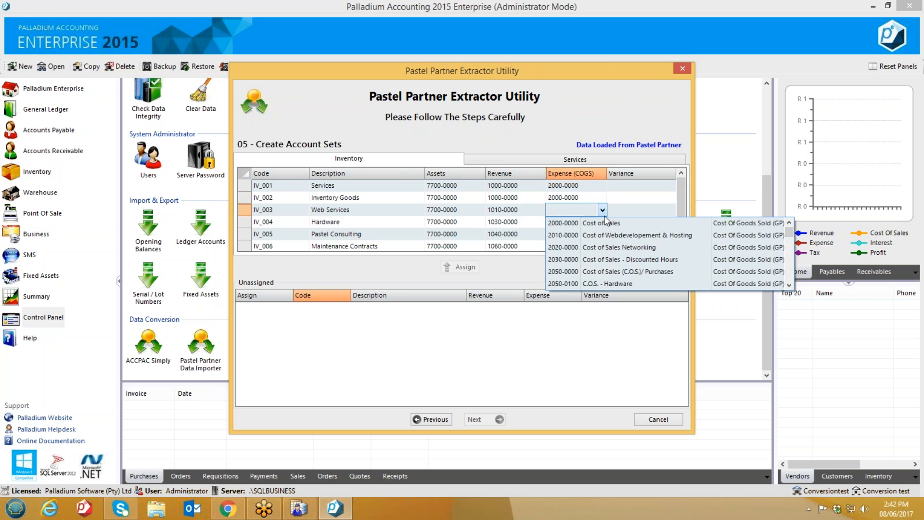
left_click(608, 232)
left_click(602, 225)
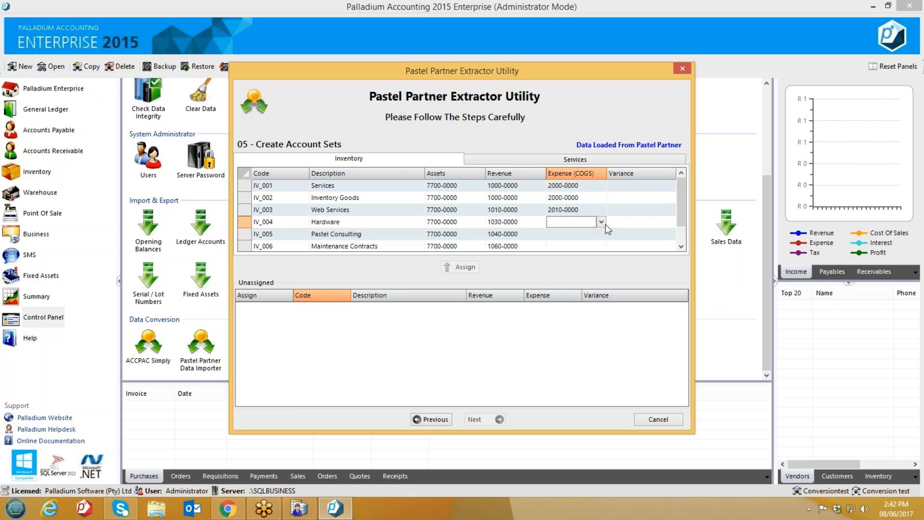
left_click(602, 223)
scroll(621, 271, "down", 1)
left_click(615, 263)
Step: Set IV_005–IV_008 expense accounts to 2000-0000, 2000-0000, 2030-0000 and 2020-0000
left_click(570, 239)
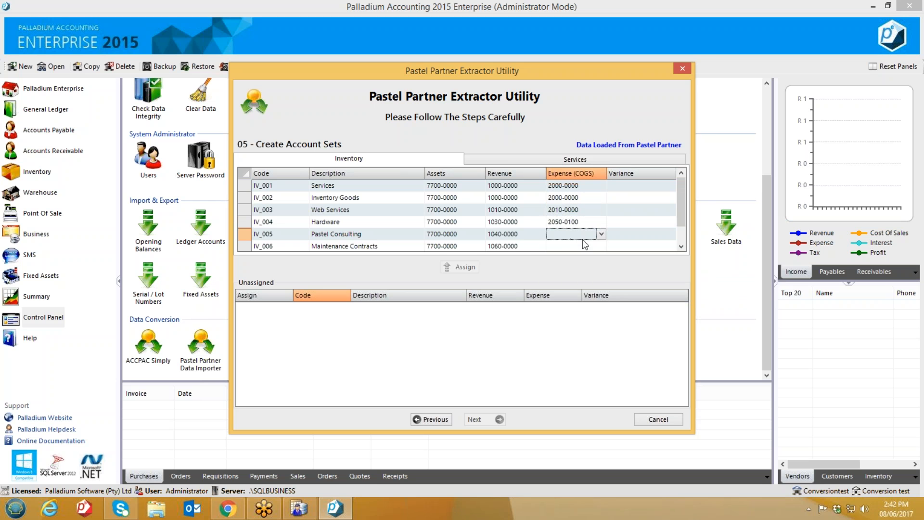
left_click(602, 234)
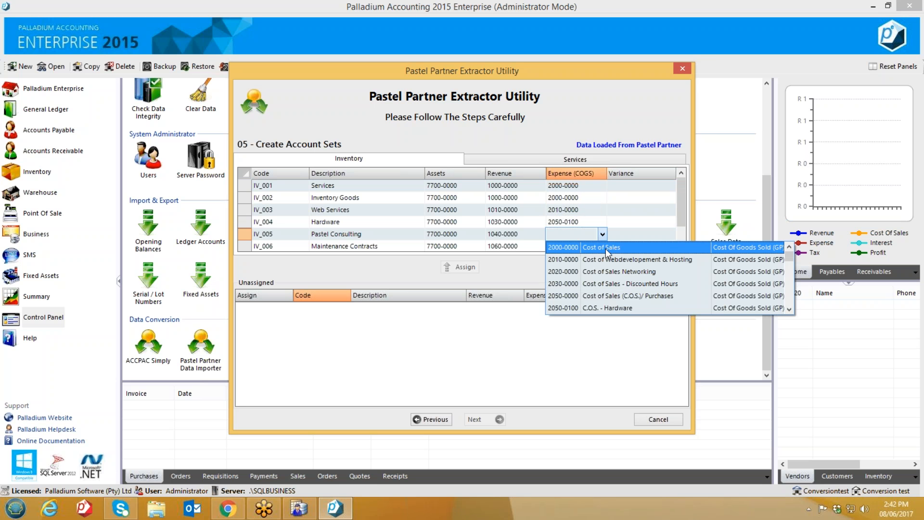
scroll(610, 291, "down", 1)
scroll(611, 297, "down", 1)
scroll(611, 298, "up", 3)
left_click(610, 248)
left_click(605, 246)
left_click(603, 245)
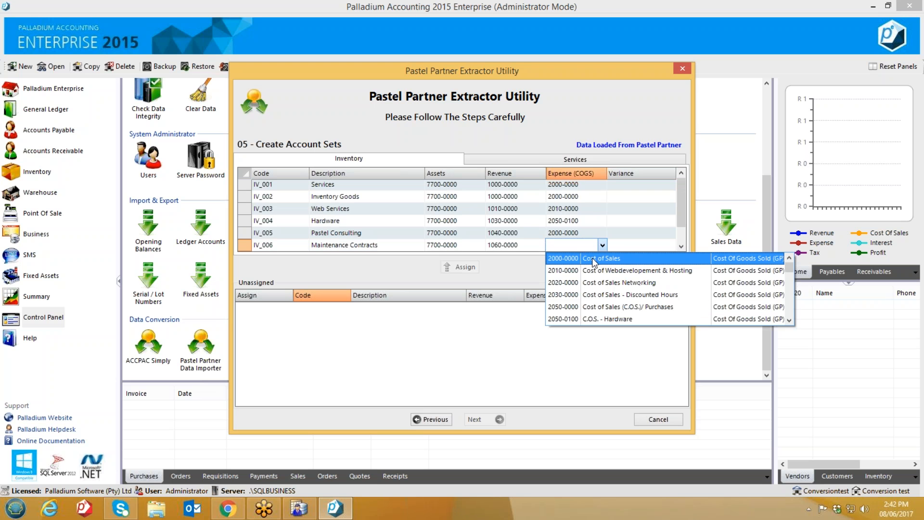
scroll(610, 286, "down", 1)
scroll(610, 289, "down", 2)
scroll(610, 288, "up", 5)
left_click(606, 256)
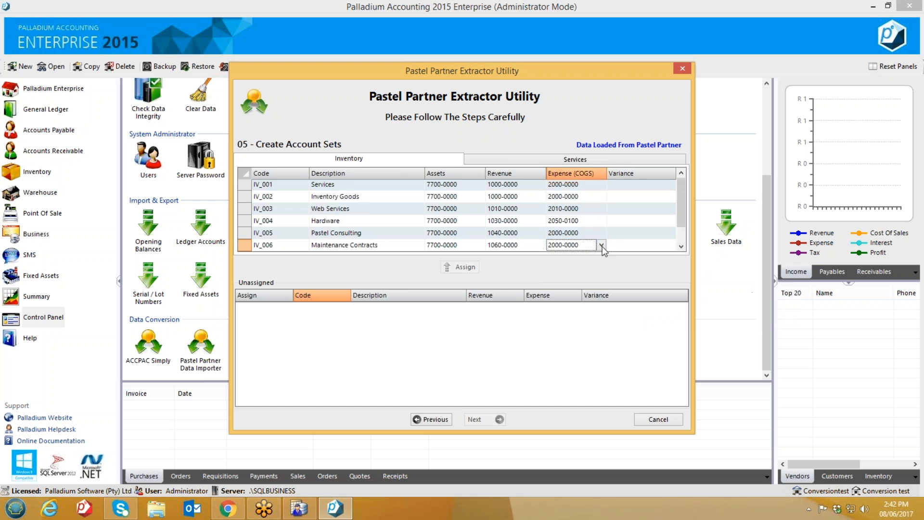
scroll(603, 248, "down", 1)
left_click(593, 234)
left_click(602, 233)
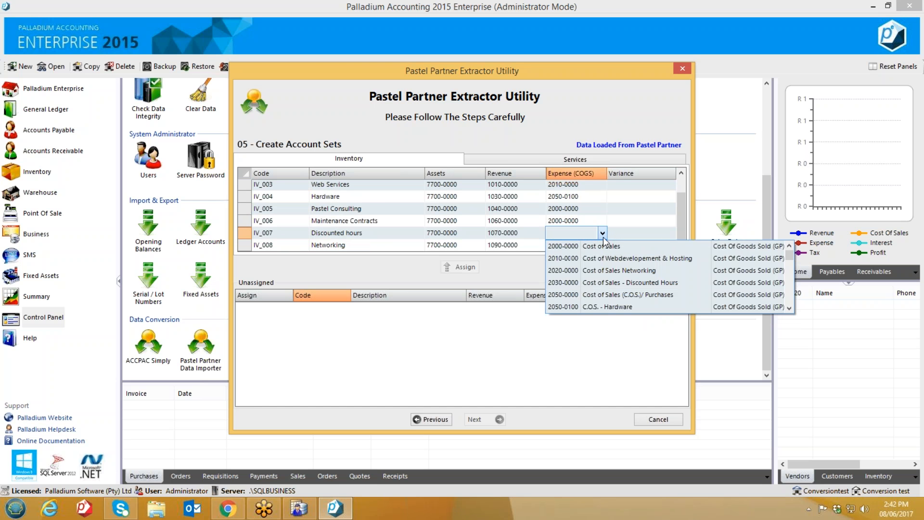
left_click(613, 282)
left_click(569, 244)
left_click(602, 245)
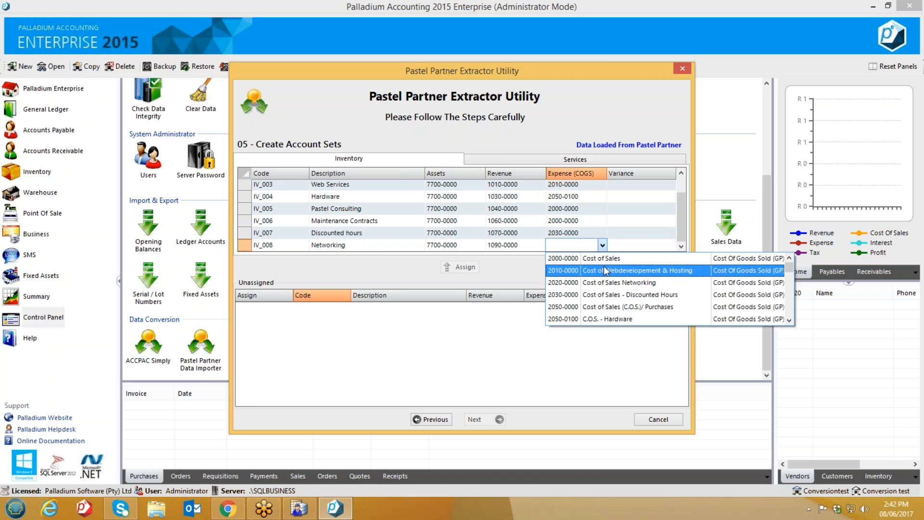
left_click(617, 282)
scroll(673, 221, "up", 1)
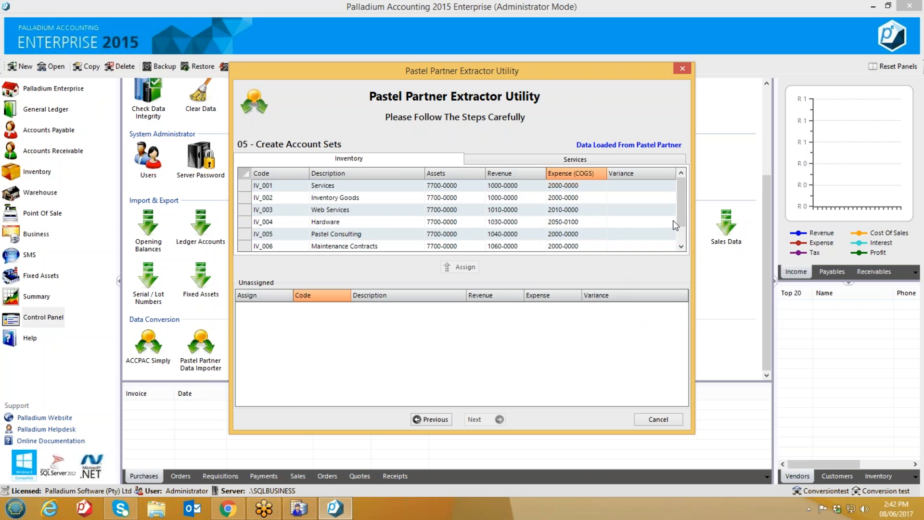
Step: Set the variance account of IV_001–IV_004 to 2150-0000
left_click(637, 185)
left_click(671, 186)
left_click(664, 198)
left_click(664, 197)
left_click(671, 197)
left_click(658, 212)
left_click(669, 210)
left_click(669, 210)
left_click(655, 225)
left_click(672, 221)
left_click(672, 222)
left_click(666, 239)
Step: Set the variance account of IV_005–IV_008 to 2150-0000
left_click(658, 238)
left_click(671, 234)
left_click(666, 247)
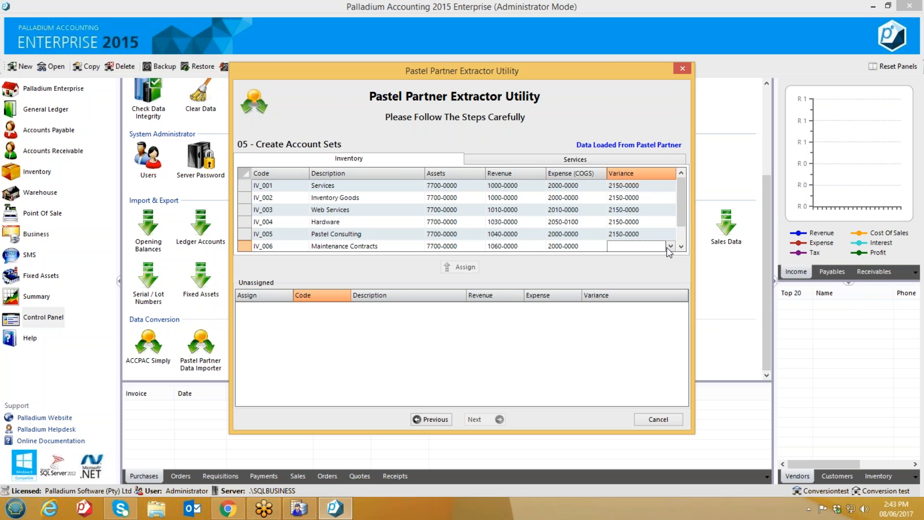
left_click(657, 246)
left_click(671, 245)
left_click(663, 251)
scroll(661, 247, "down", 1)
left_click(657, 233)
left_click(671, 232)
left_click(666, 243)
left_click(659, 244)
left_click(670, 245)
left_click(640, 254)
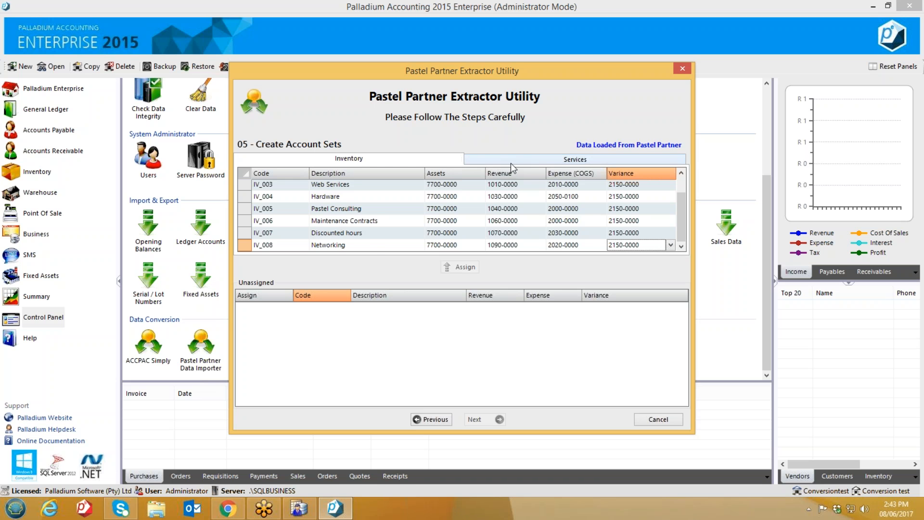
Step: On the Services tab, give SV_001–SV_004 revenue accounts 1000-0000, 1000-0000, 1010-0000 and 1030-0000
left_click(536, 160)
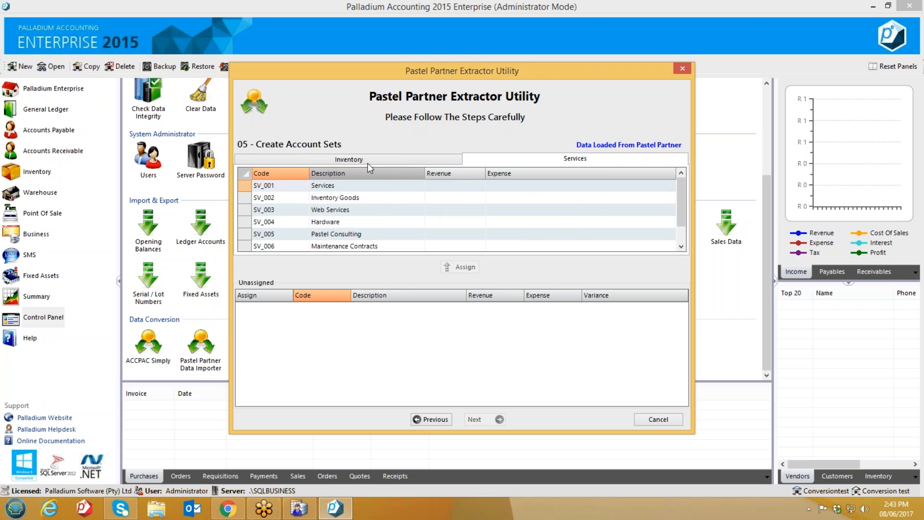
left_click(448, 186)
left_click(476, 187)
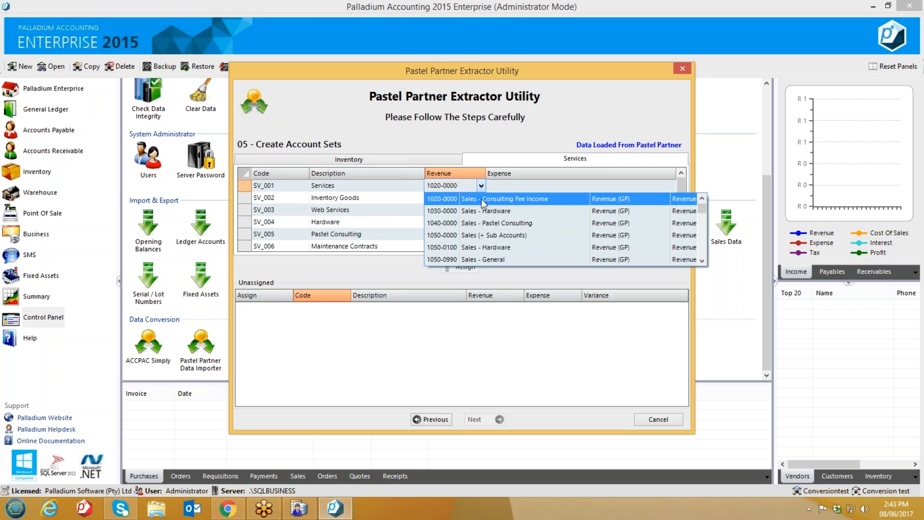
left_click(478, 198)
left_click(479, 198)
left_click(480, 198)
left_click(471, 211)
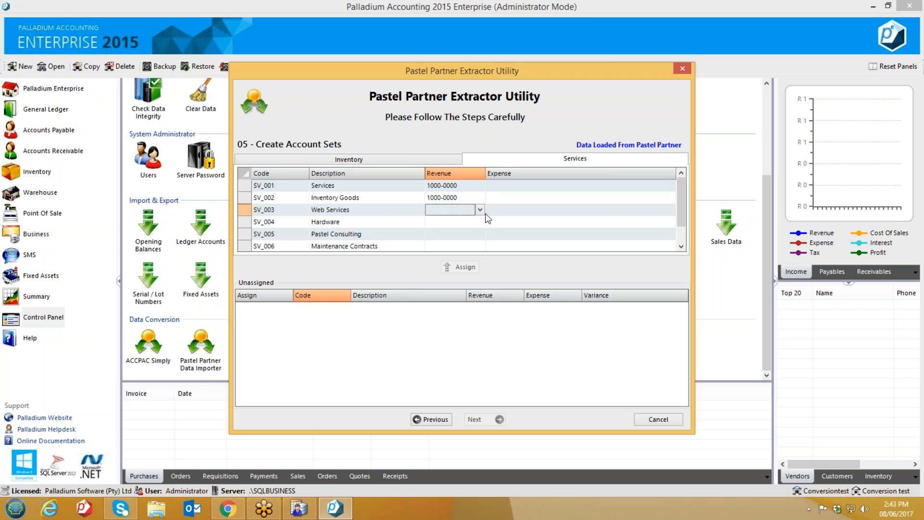
left_click(481, 210)
left_click(497, 225)
left_click(479, 222)
left_click(479, 222)
left_click(495, 239)
Step: Give SV_005–SV_008 revenue accounts 1040-0000, 1060-0000, 1070-0000 and 1090-0000
left_click(480, 236)
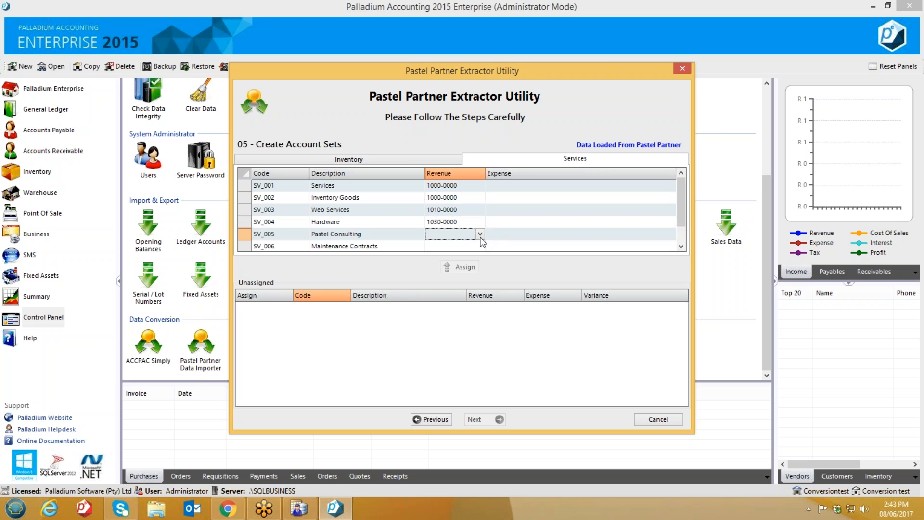
left_click(481, 235)
left_click(491, 247)
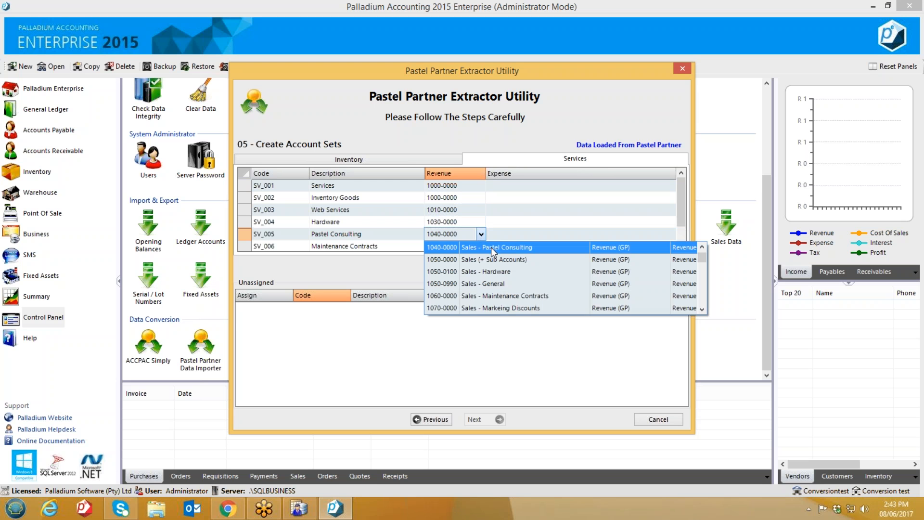
left_click(472, 244)
left_click(481, 244)
left_click(491, 260)
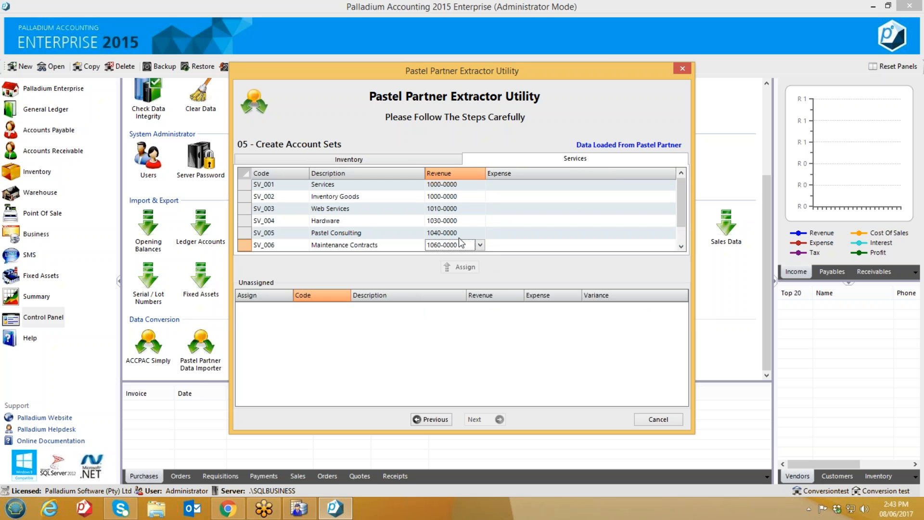
scroll(462, 233, "down", 1)
left_click(462, 233)
left_click(481, 233)
left_click(480, 248)
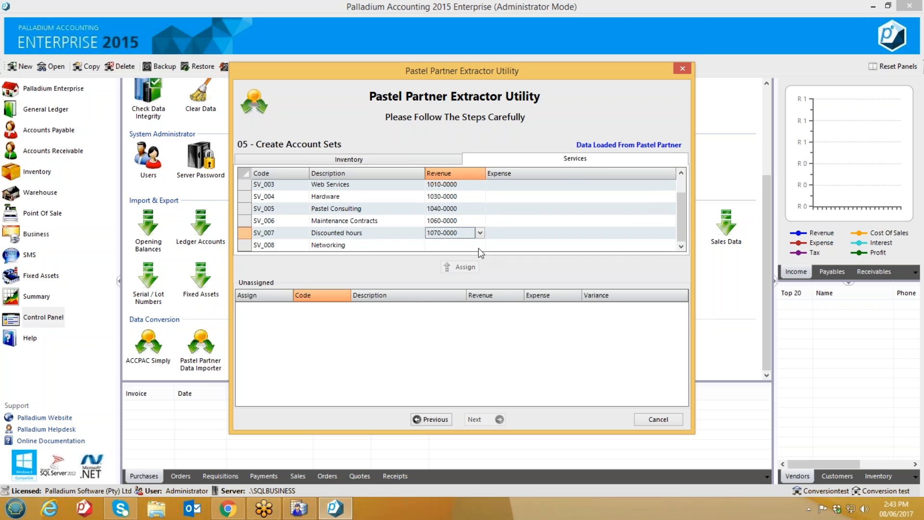
left_click(478, 245)
left_click(479, 246)
left_click(487, 258)
left_click(554, 188)
Step: Set the expense account of services SV_001 and SV_002 to 2000-0000 Cost of Sales
scroll(573, 196, "up", 1)
left_click(576, 188)
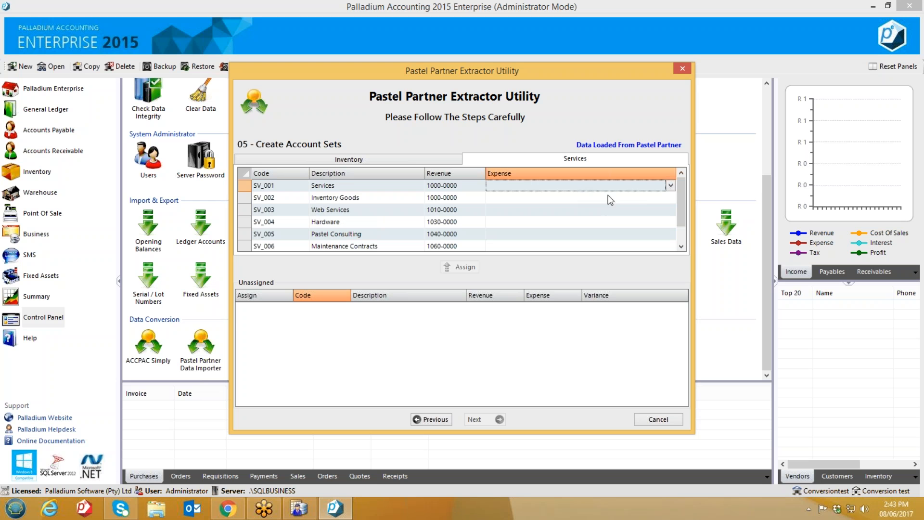
left_click(669, 188)
left_click(636, 197)
left_click(588, 198)
left_click(671, 198)
left_click(560, 207)
Step: Give SV_003 the expense account 2010-0000, correcting the first pick
left_click(610, 212)
left_click(670, 212)
left_click(584, 232)
left_click(670, 210)
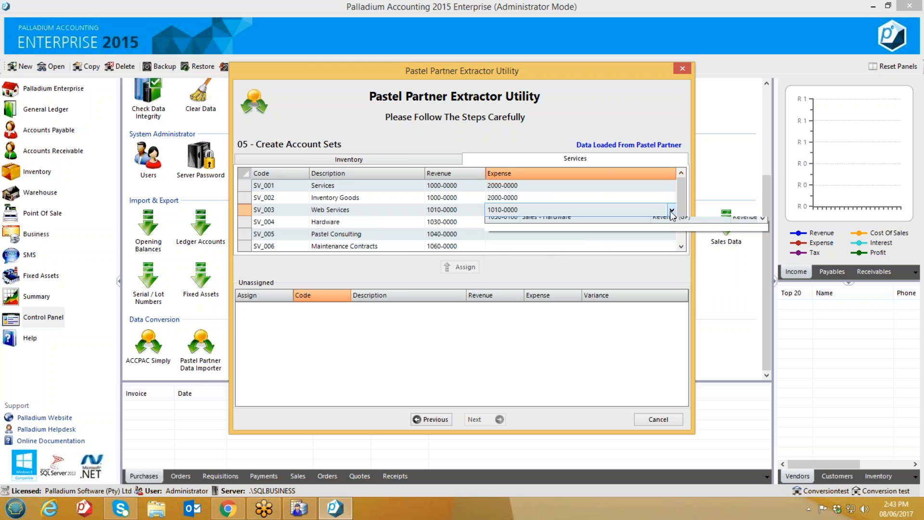
scroll(599, 240, "down", 3)
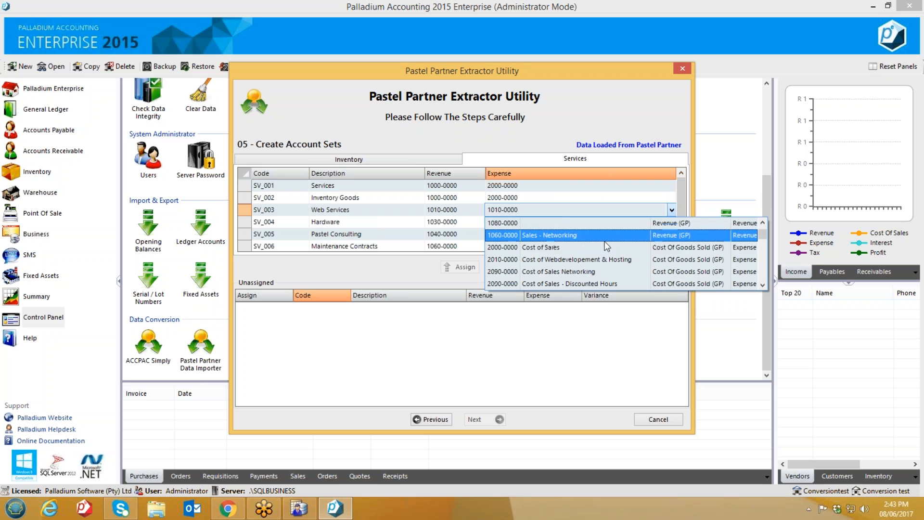
scroll(589, 254, "down", 1)
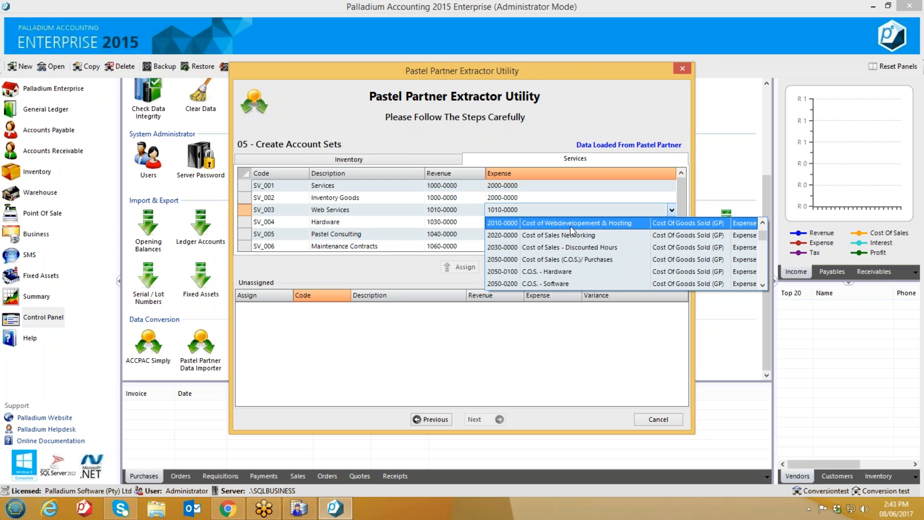
left_click(569, 224)
Step: Assign expense account 2050-0100 to SV_004 and 2000-0000 Cost of Sales to SV_005
left_click(671, 222)
scroll(600, 254, "down", 2)
scroll(602, 254, "down", 5)
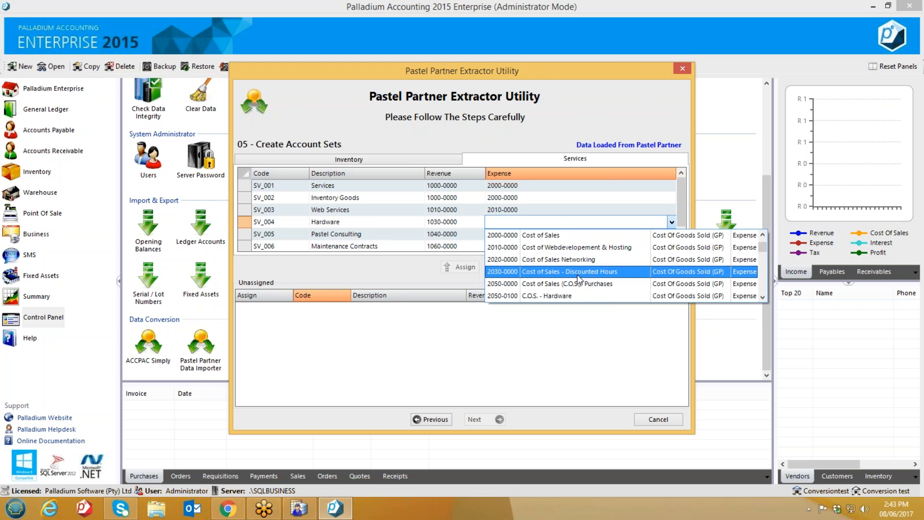
left_click(545, 297)
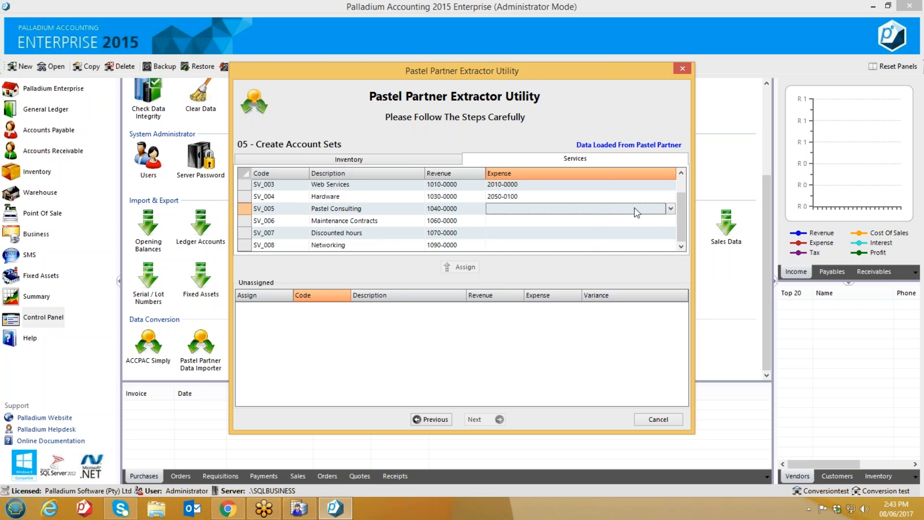
left_click(670, 208)
scroll(640, 238, "down", 3)
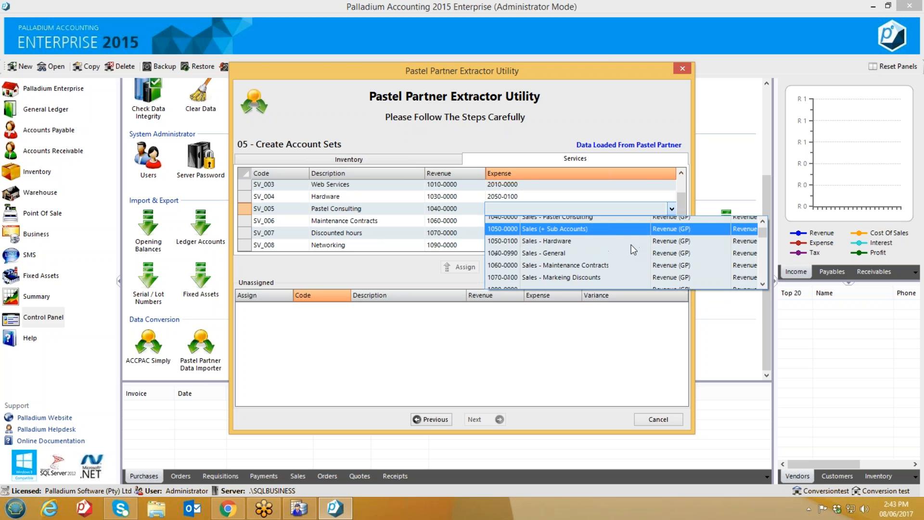
scroll(632, 251, "down", 5)
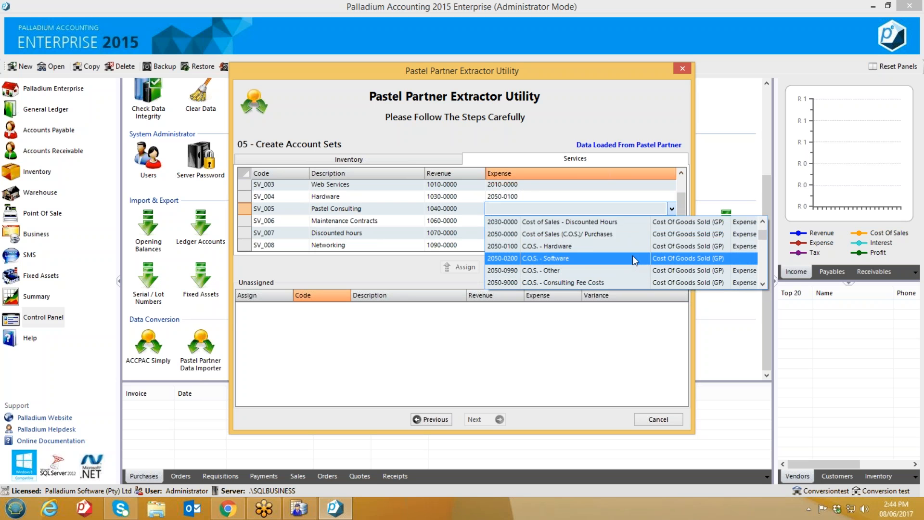
scroll(632, 255, "up", 4)
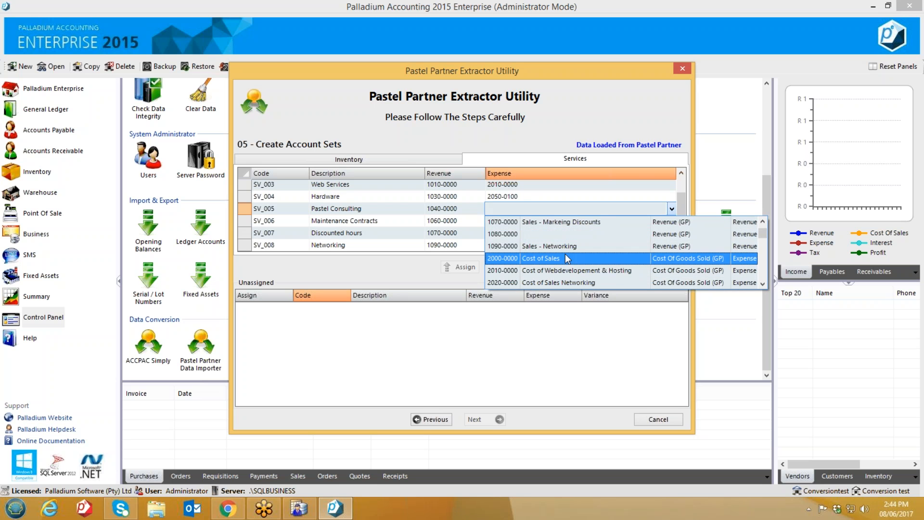
left_click(565, 255)
Step: Set SV_006's expense account to 2000-0000 Cost of Sales
left_click(599, 225)
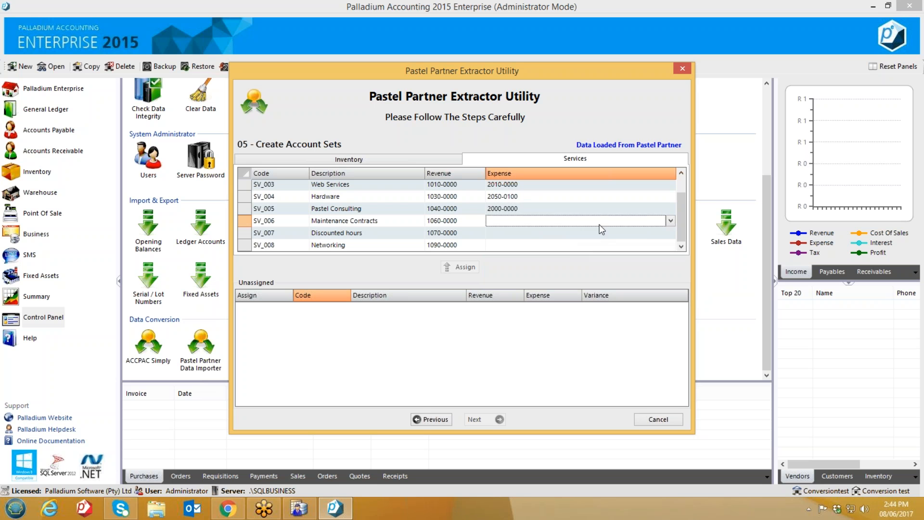
left_click(670, 221)
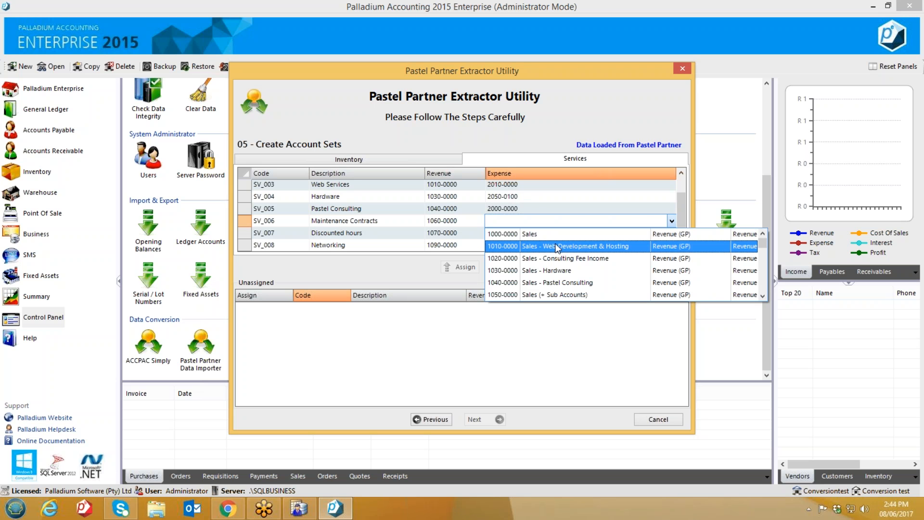
scroll(571, 260, "down", 3)
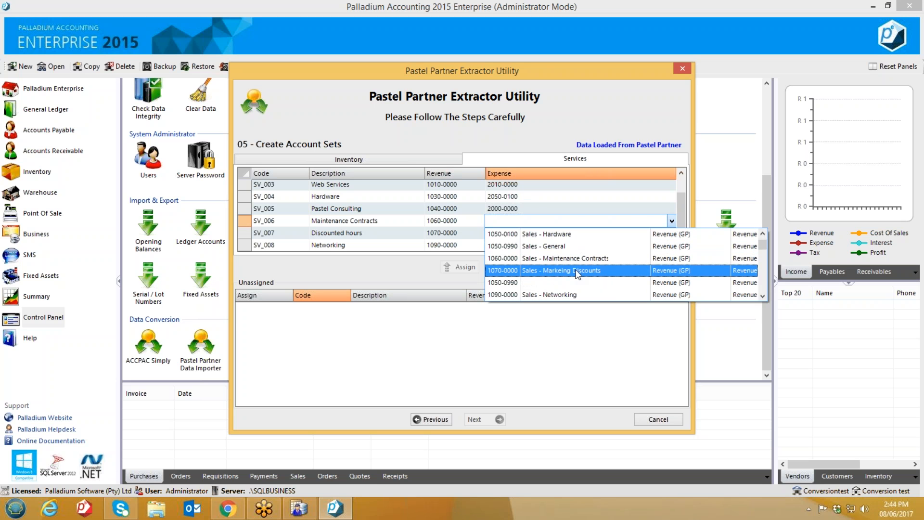
scroll(578, 284, "down", 3)
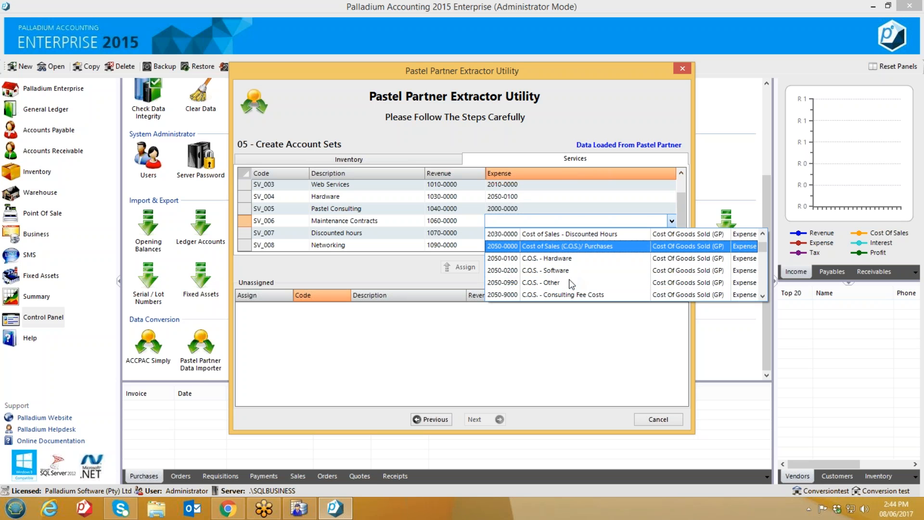
scroll(559, 270, "up", 2)
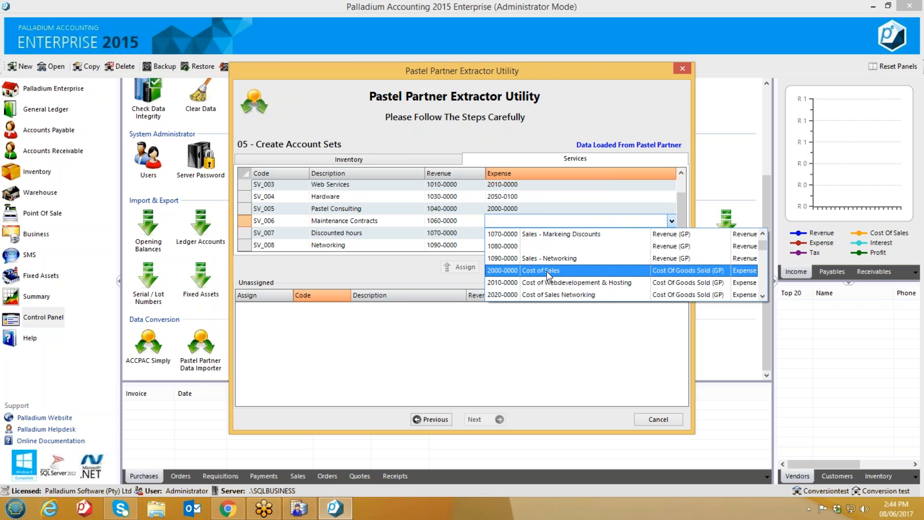
left_click(548, 270)
Step: Assign 2030-0000 to SV_007 and 2020-0000 to SV_008, then advance the wizard
left_click(609, 235)
left_click(671, 233)
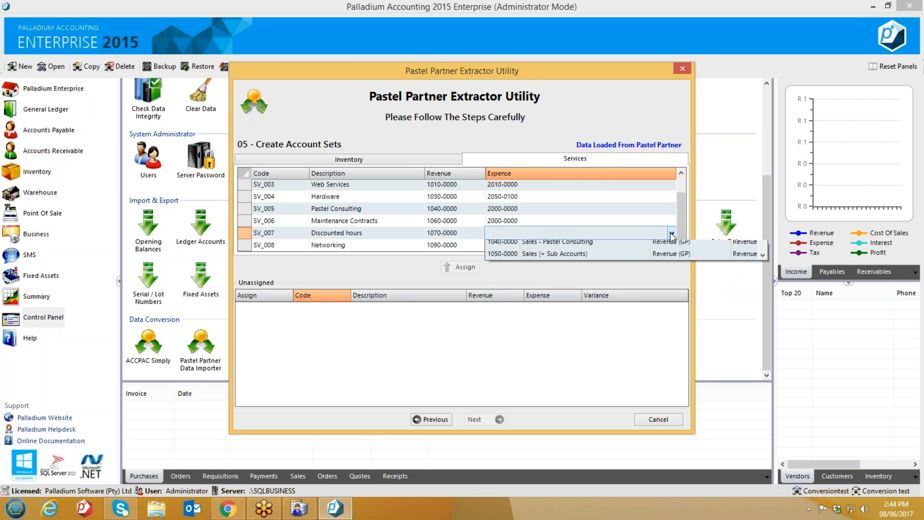
scroll(571, 269, "down", 6)
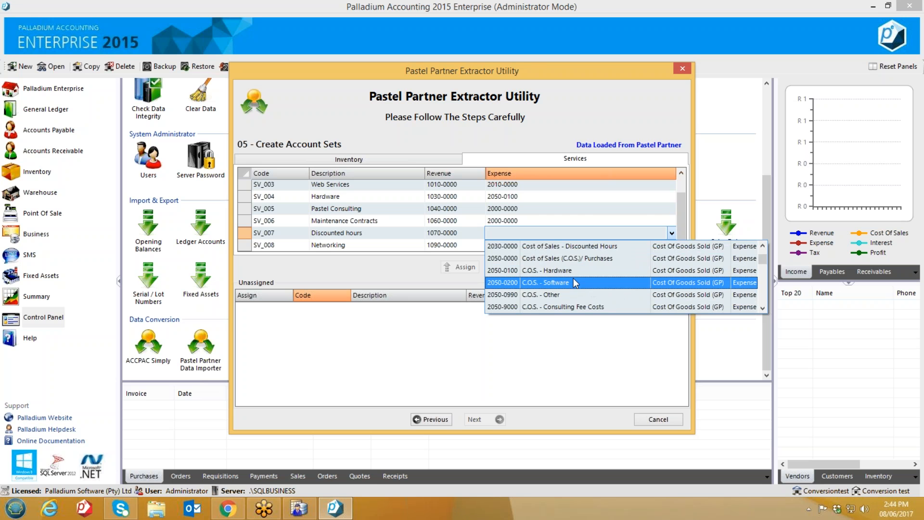
left_click(580, 246)
left_click(579, 244)
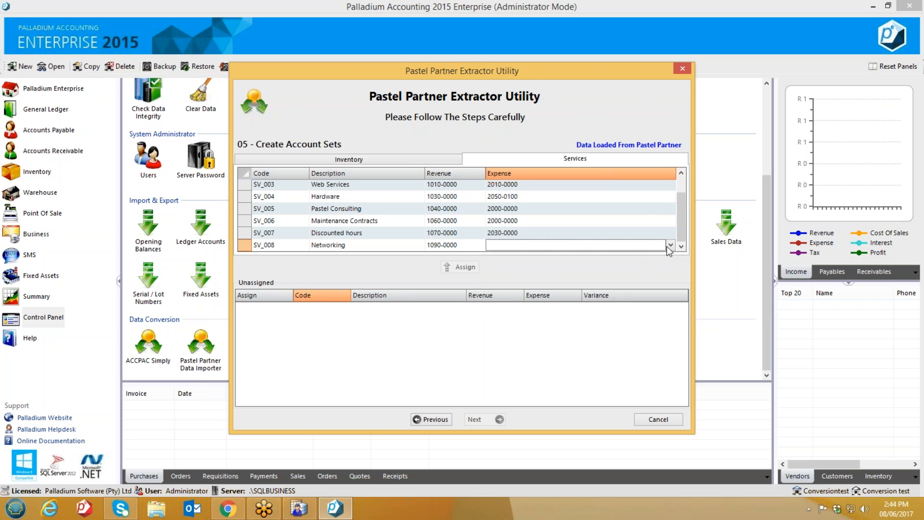
left_click(672, 245)
scroll(602, 274, "down", 6)
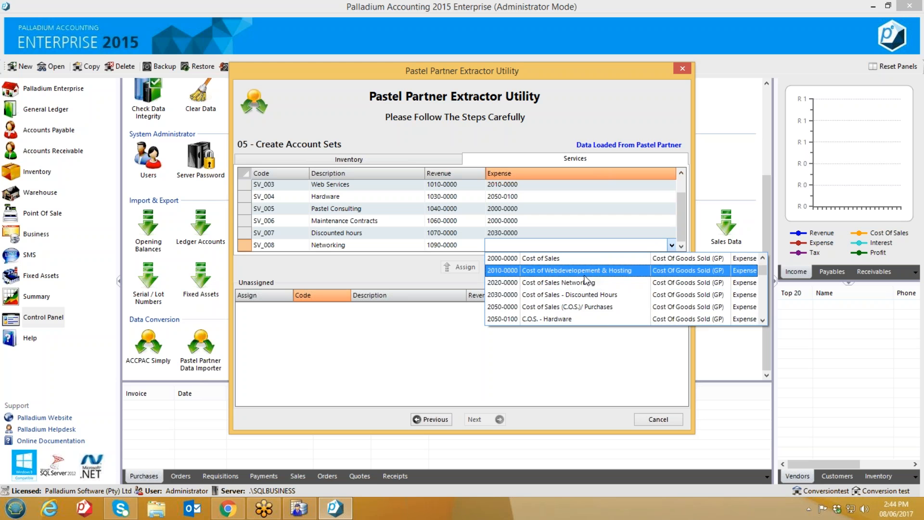
scroll(584, 290, "up", 3)
left_click(574, 280)
scroll(662, 231, "up", 1)
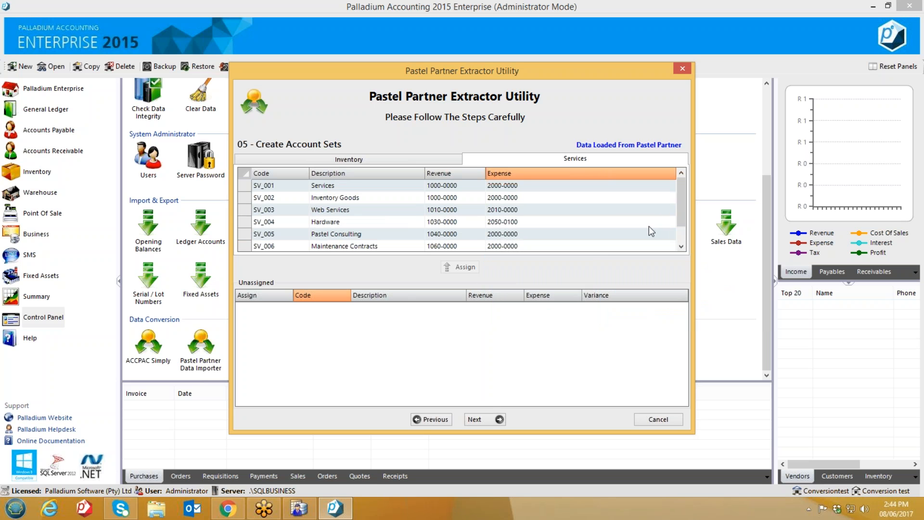
left_click(498, 421)
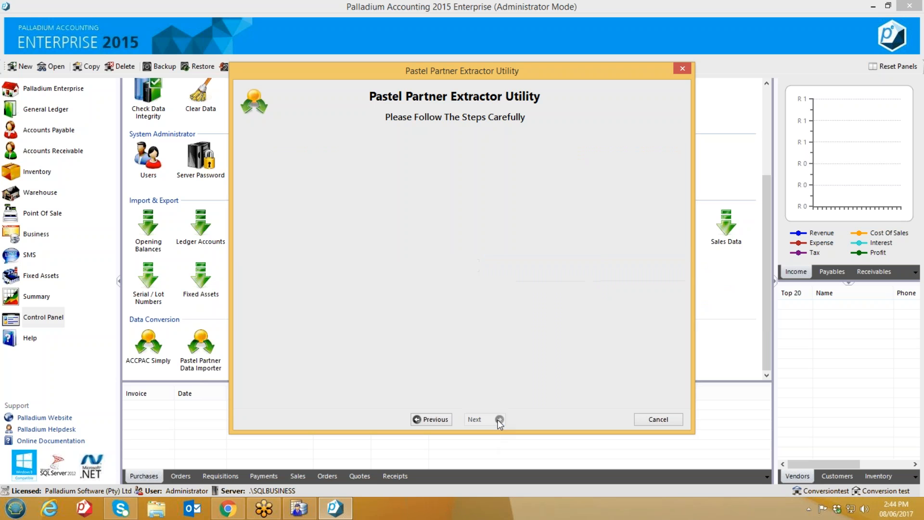
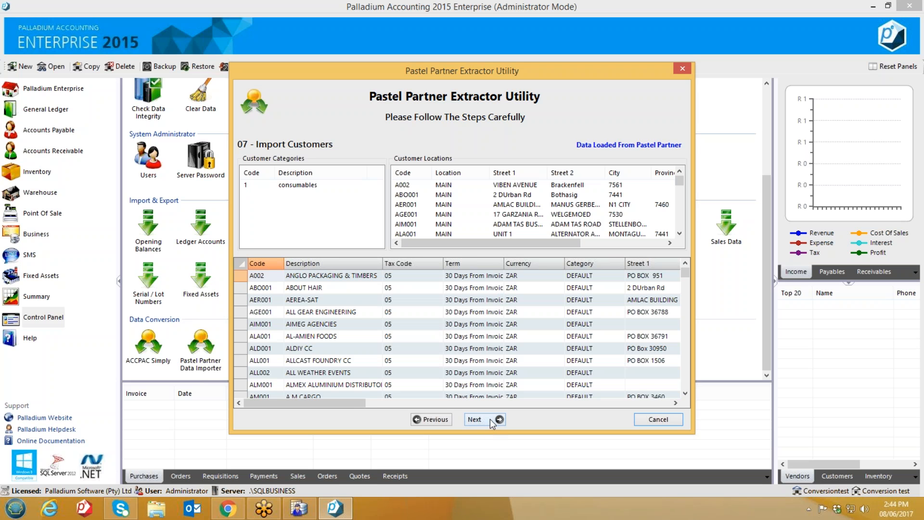
Step: Accept the loaded customer and vendor records and continue to the inventory items import
left_click(490, 418)
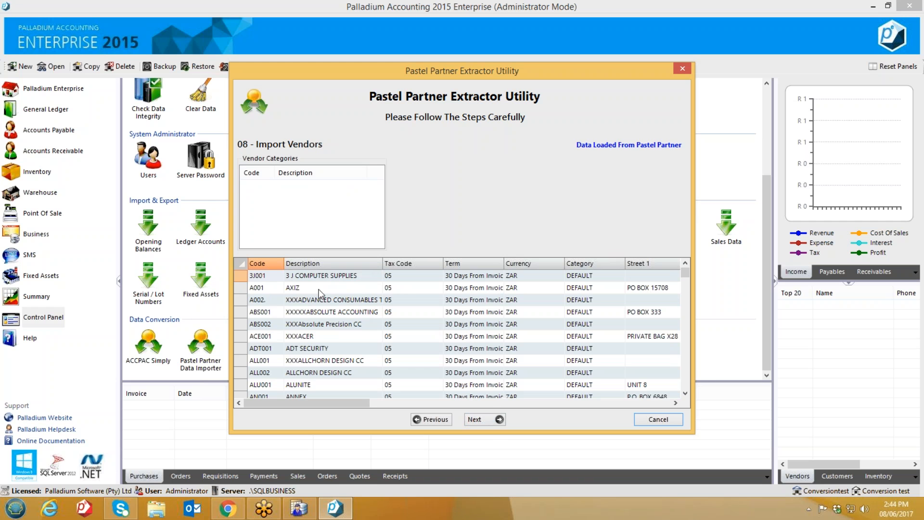
left_click(491, 421)
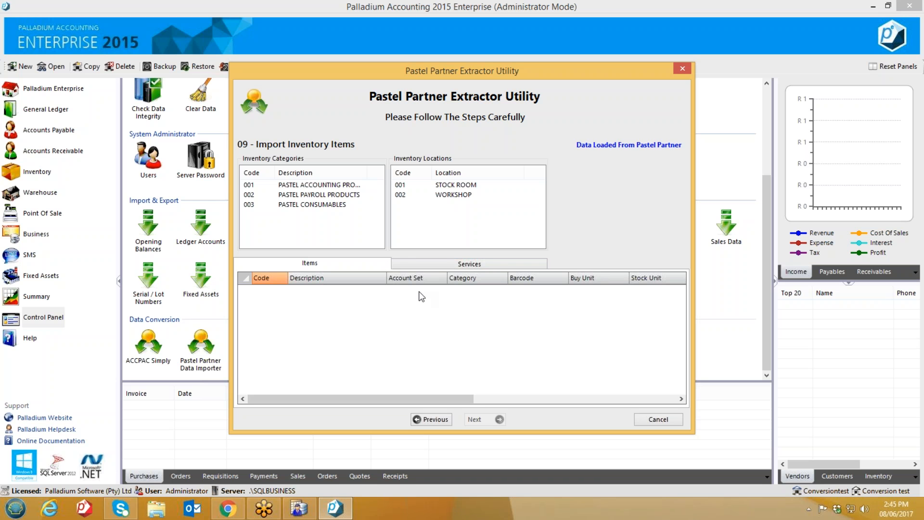
Step: Assign account set SV_001 to the imported services, checking the ADSLHOME and consulting fee rows
left_click(443, 261)
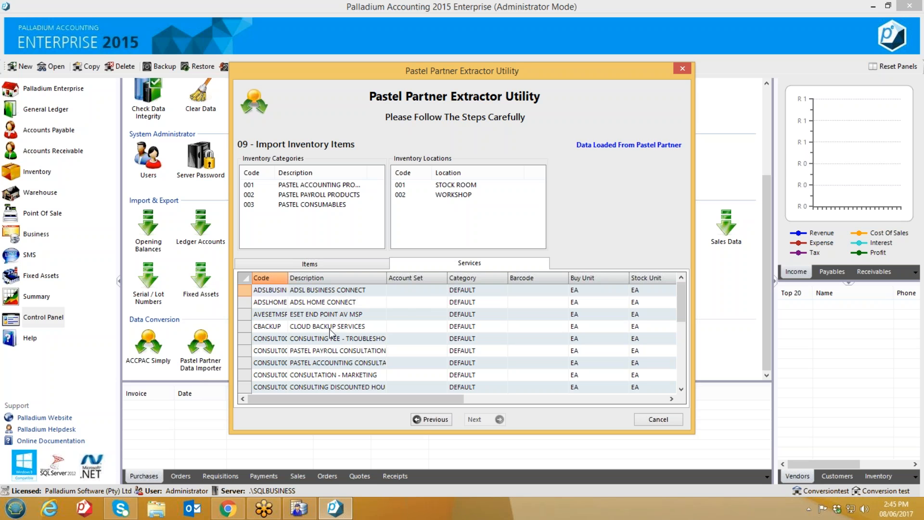
left_click(432, 291)
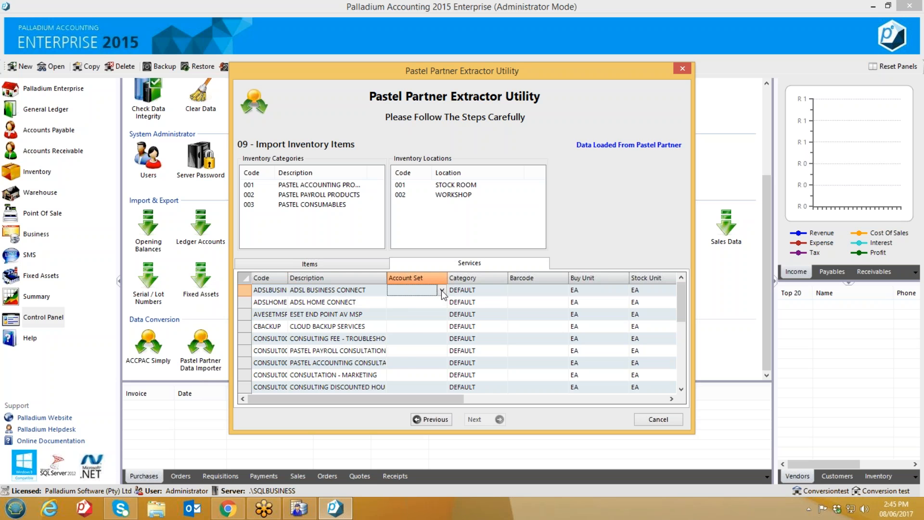
left_click(441, 290)
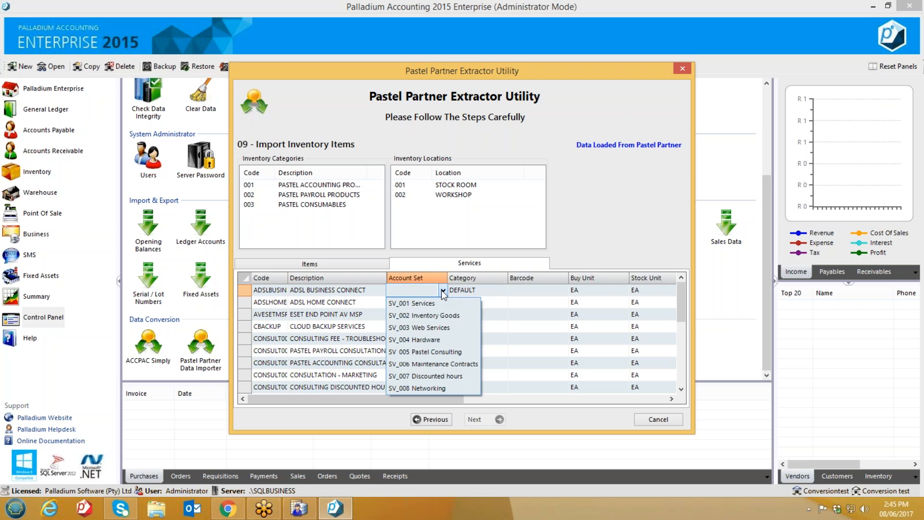
left_click(419, 304)
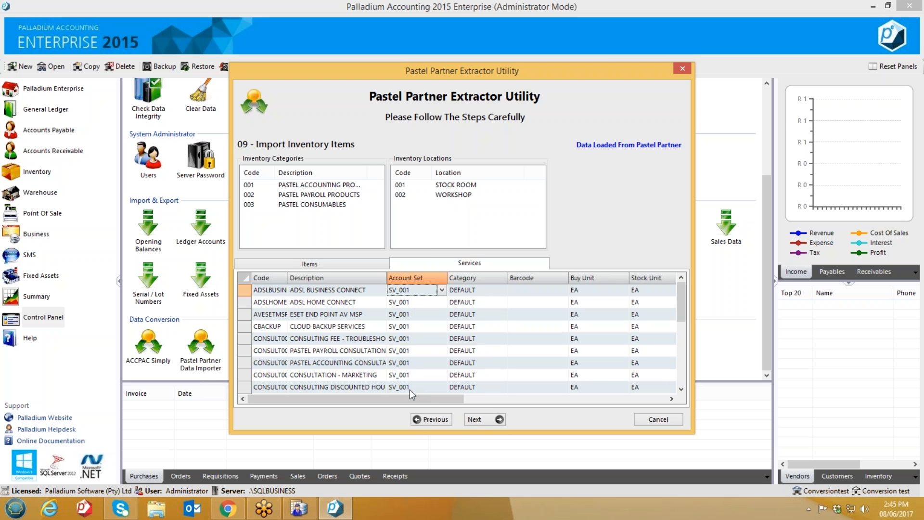
left_click(418, 301)
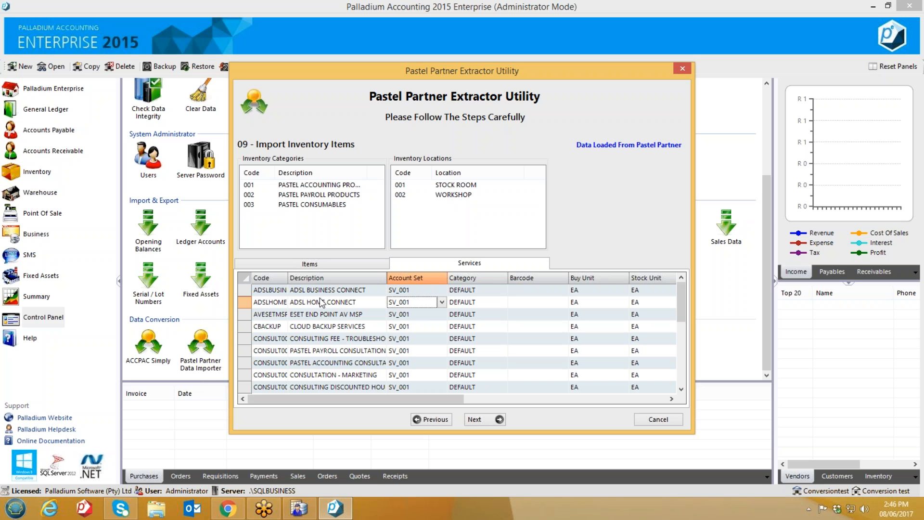
scroll(424, 332, "down", 5)
scroll(423, 329, "up", 5)
left_click(432, 340)
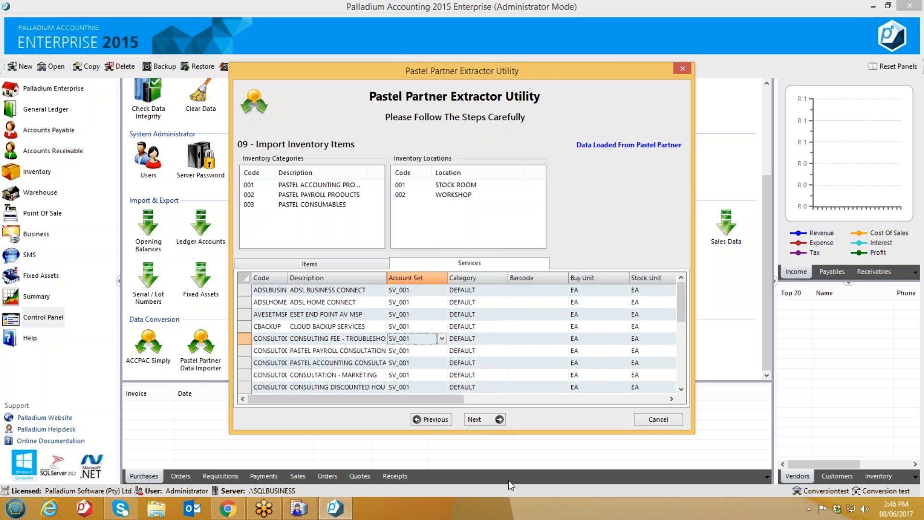
left_click(488, 422)
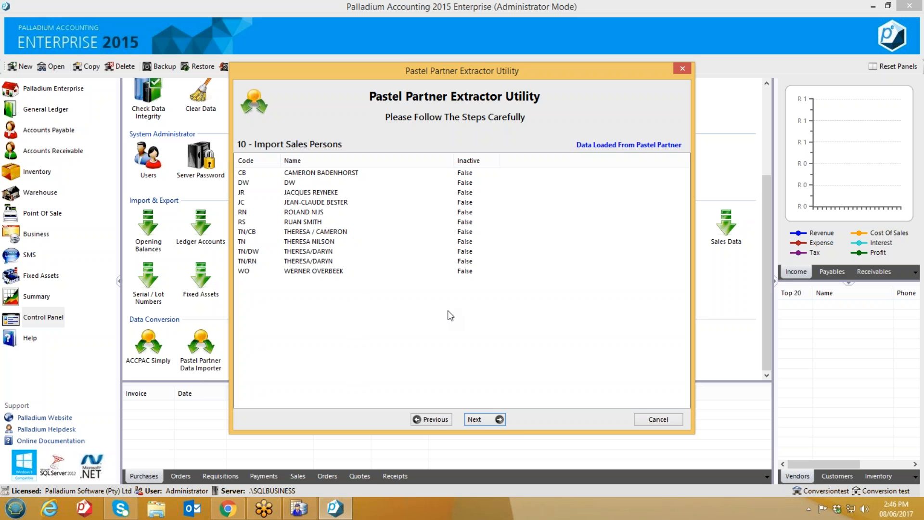
Step: Import all Pastel Partner masterfiles at step 11, then proceed to general ledger transactions
left_click(490, 425)
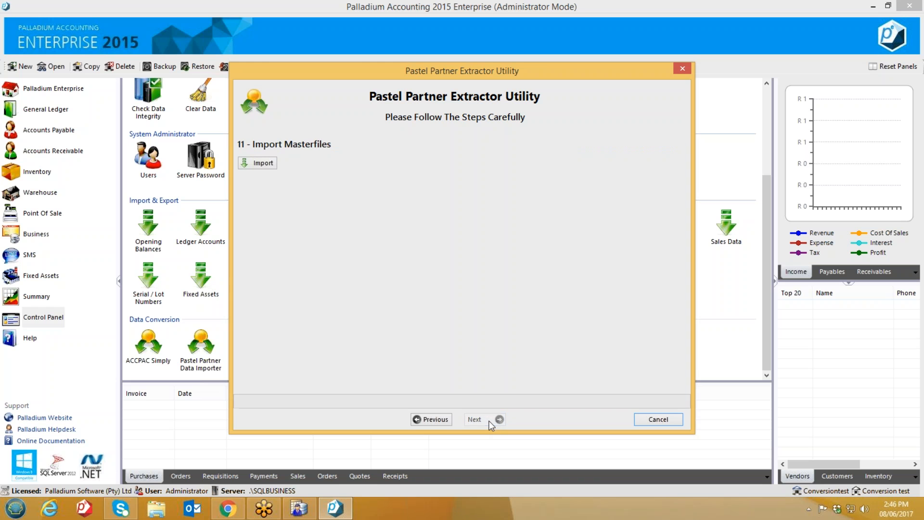
left_click(268, 165)
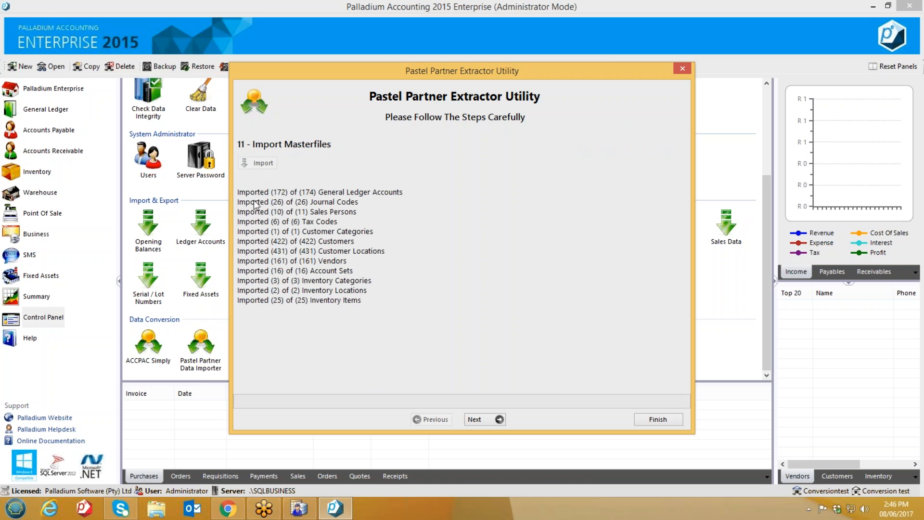
left_click(488, 421)
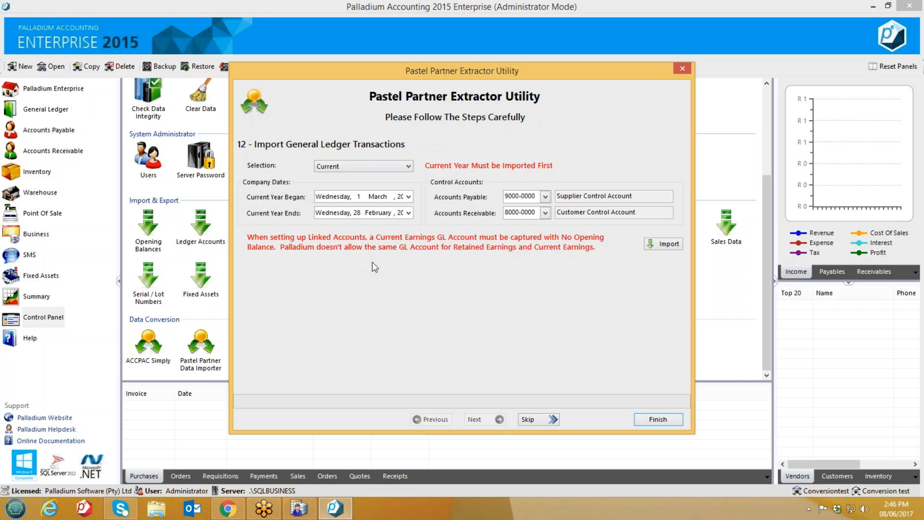
Step: Start the general ledger import and link Retained Earnings to 5200-0000 Retained Income
left_click(667, 244)
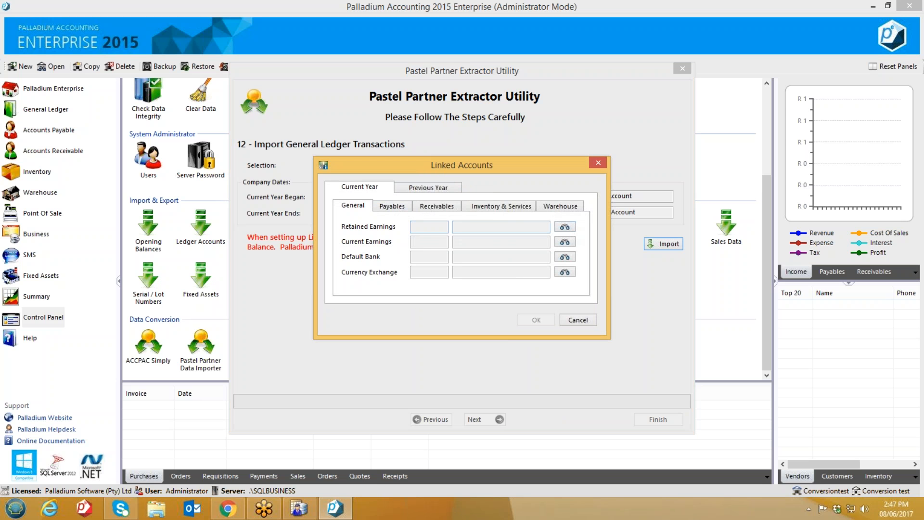
left_click(565, 228)
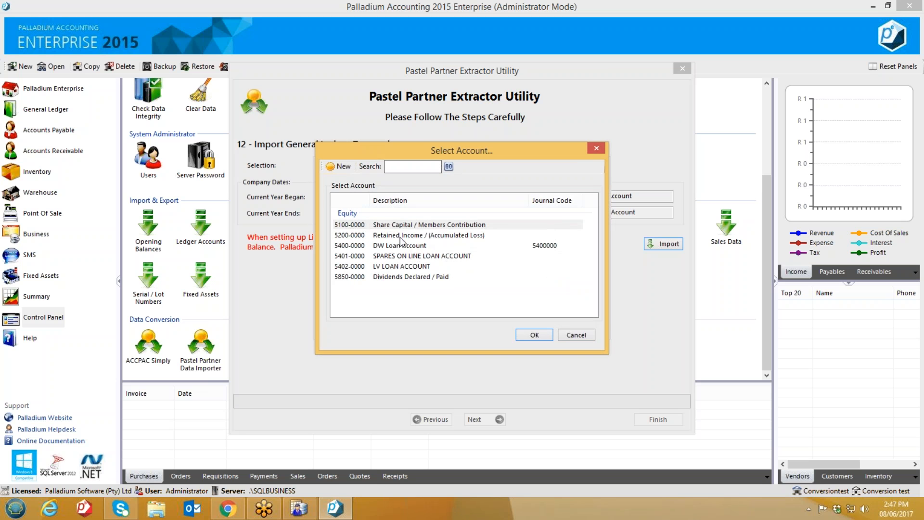
left_click(380, 235)
double_click(380, 236)
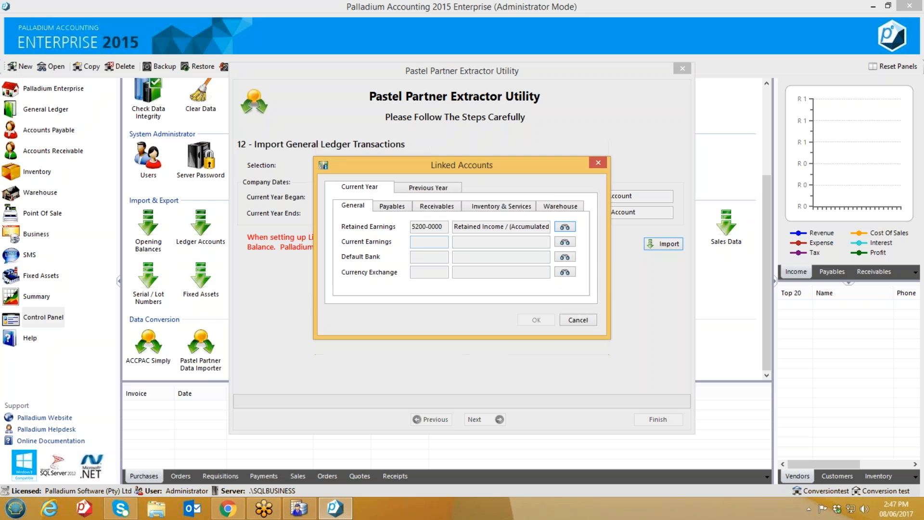
left_click(565, 243)
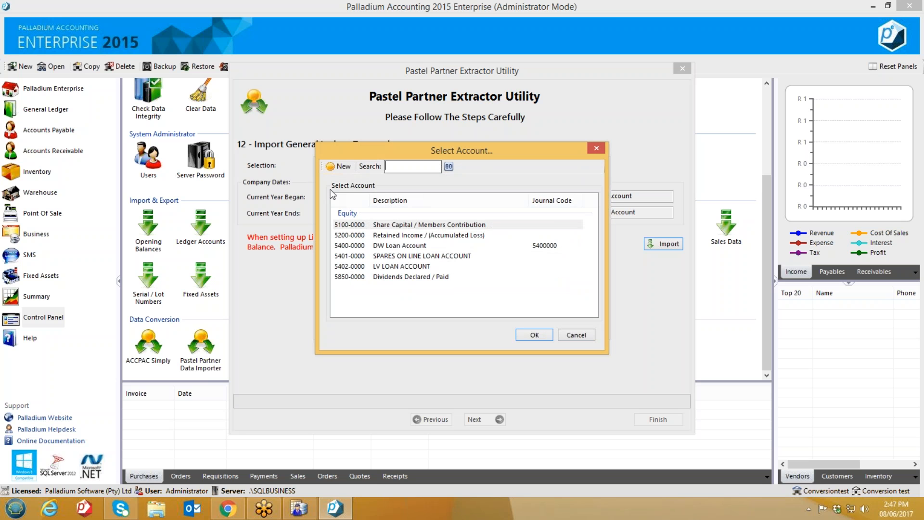
Step: Start a new ledger account numbered 5080-0000
left_click(333, 169)
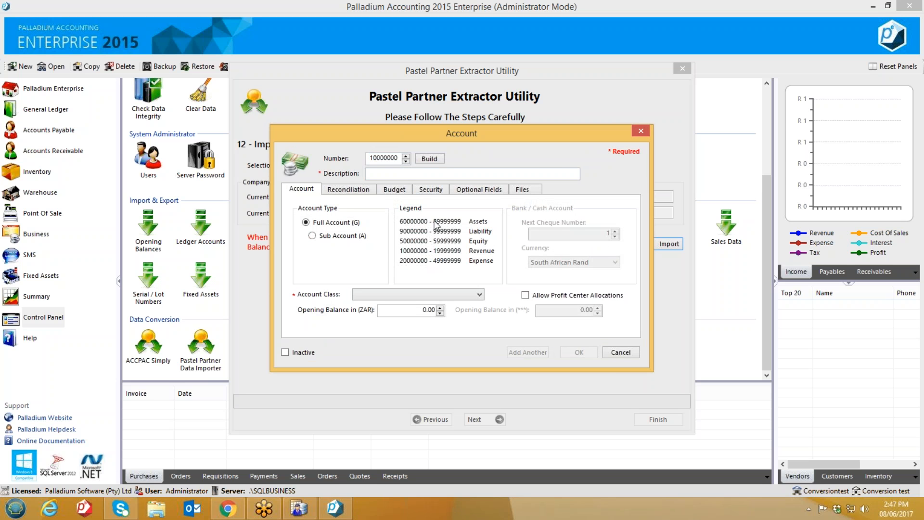
left_click(373, 159)
key("BackSpace")
type("5")
left_click(385, 159)
key("BackSpace")
key("BackSpace")
type("80")
Step: Give it class Current Earnings and description 'Current Earnings', save, and link it as Current Earnings
left_click(450, 294)
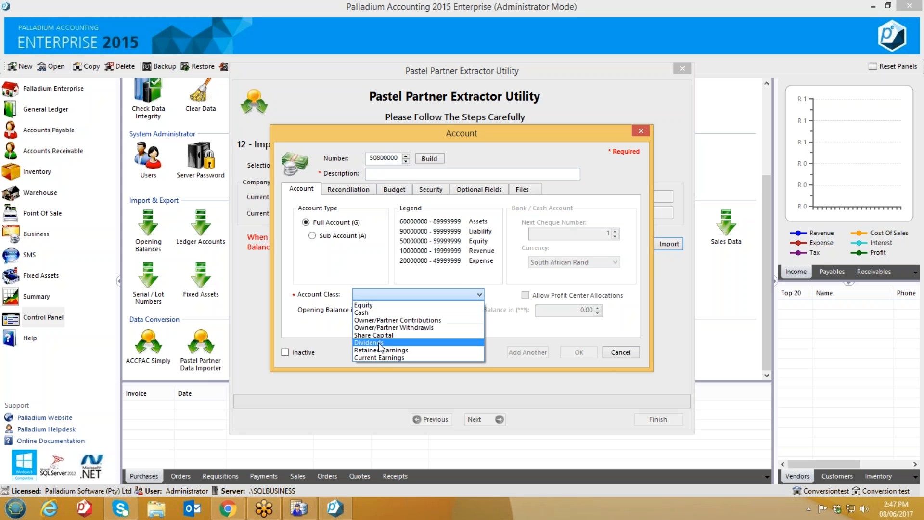
left_click(374, 357)
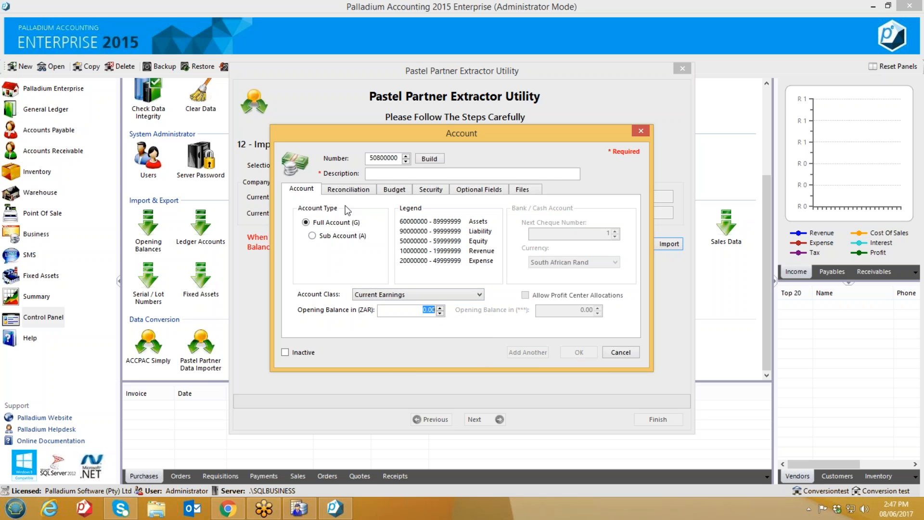
left_click(386, 174)
type("Cu")
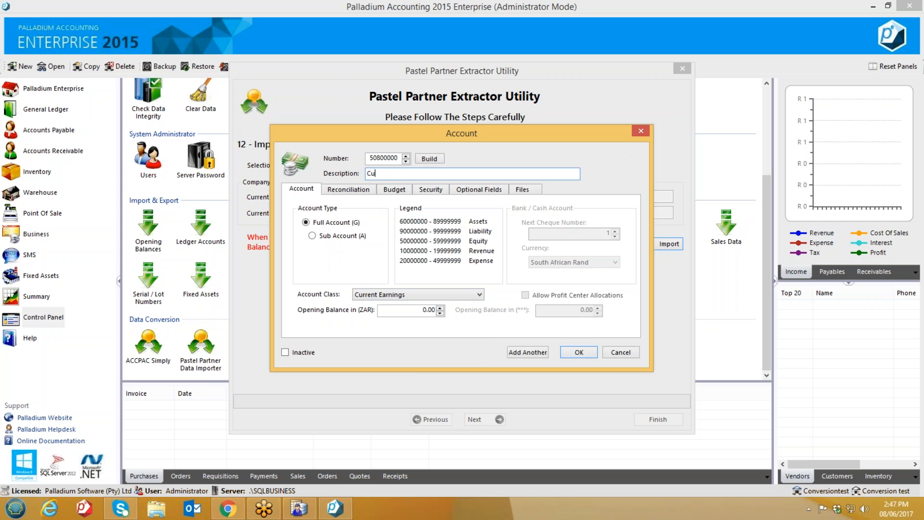
type("rrent Earnings")
left_click(566, 354)
double_click(413, 225)
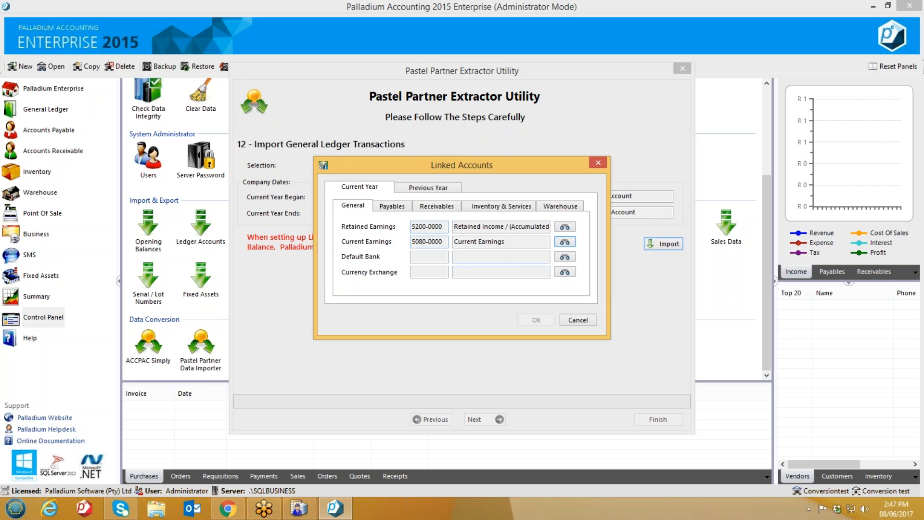
Step: Link Default Bank to the STANDARD BANK account and Currency Exchange to the foreign exchange account
left_click(564, 256)
double_click(423, 257)
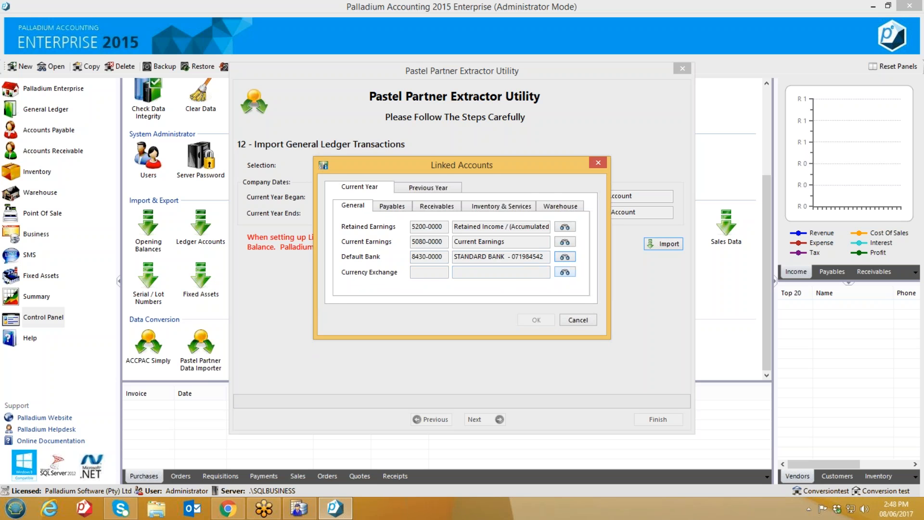
left_click(565, 272)
type("f")
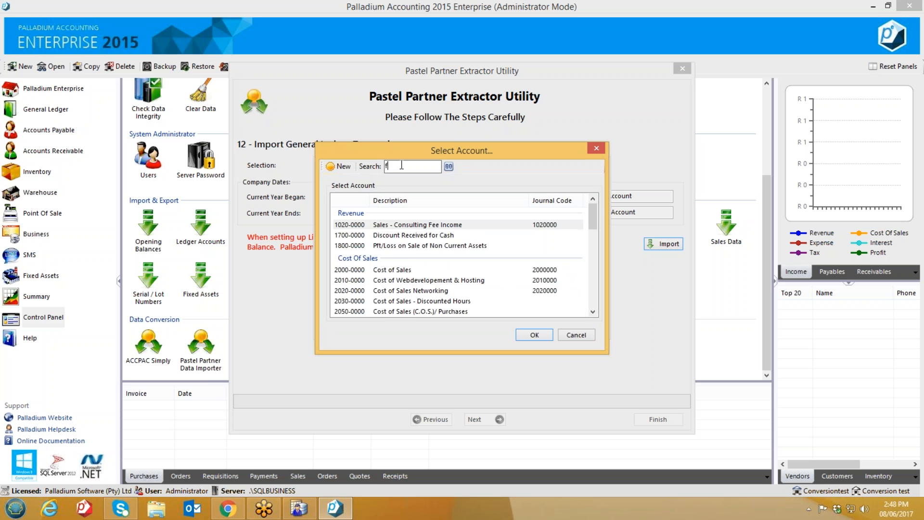
type("ore")
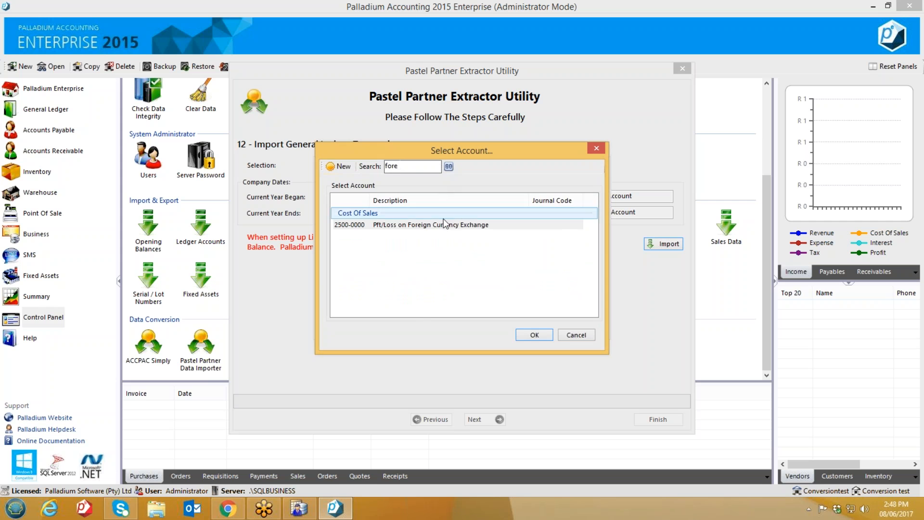
double_click(417, 224)
Step: Link Accounts Payable and Prepayments to Supplier Control Account, Purchase Discount to Discount Received for Cash
left_click(395, 206)
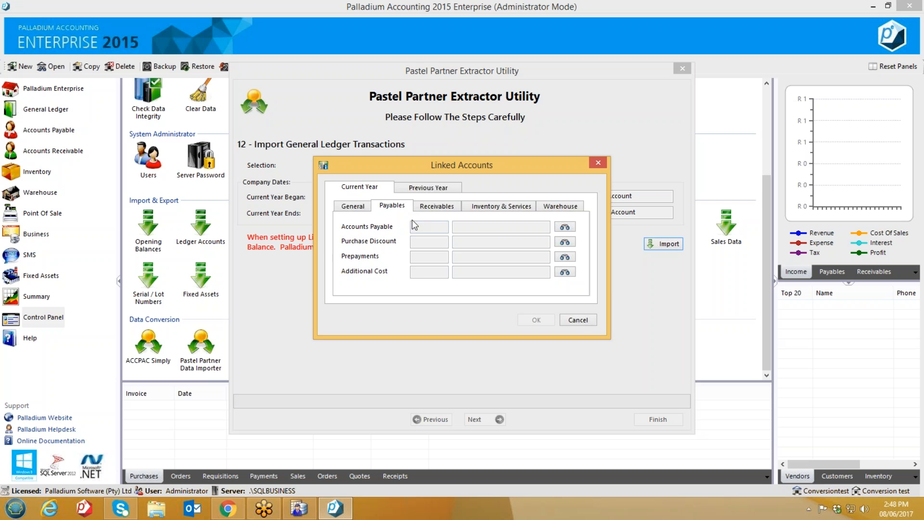
left_click(565, 227)
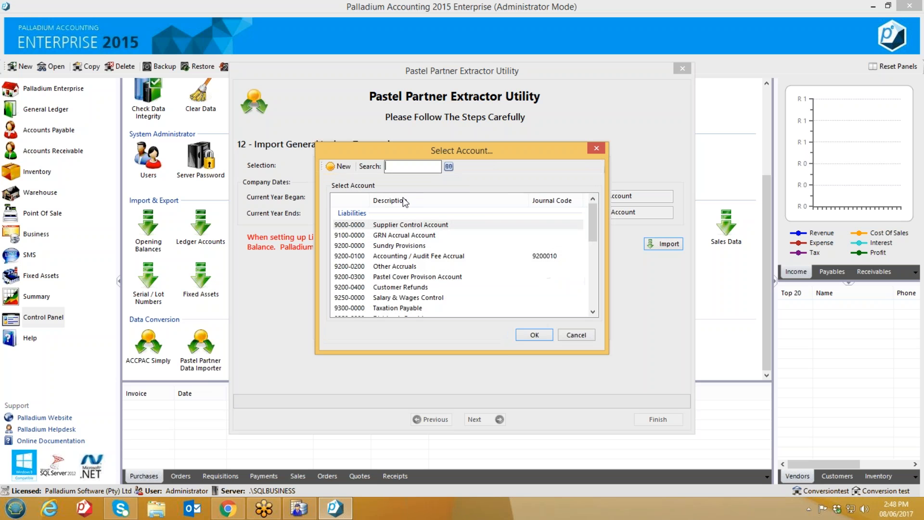
double_click(403, 225)
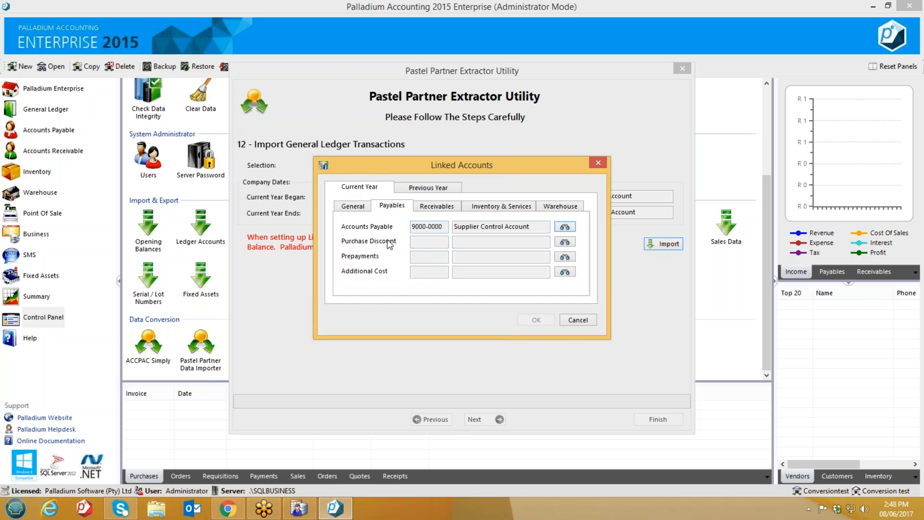
left_click(565, 241)
type("disc")
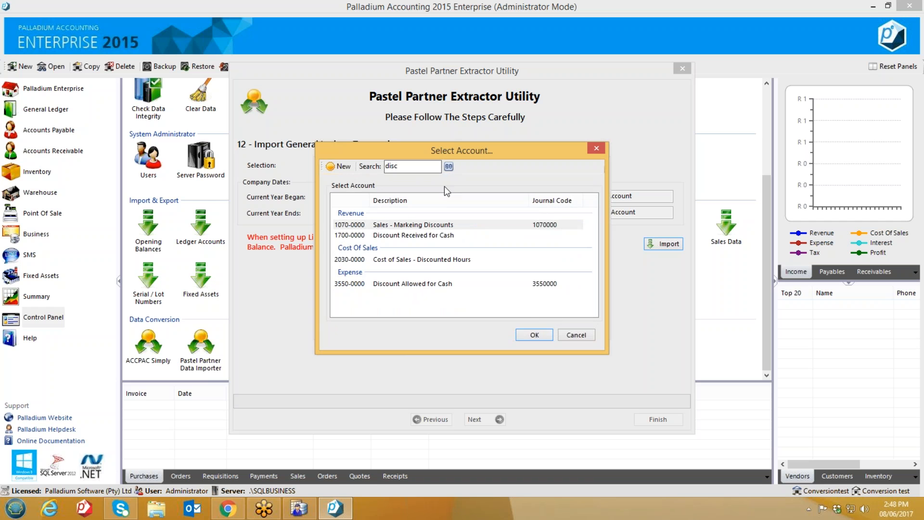
double_click(448, 236)
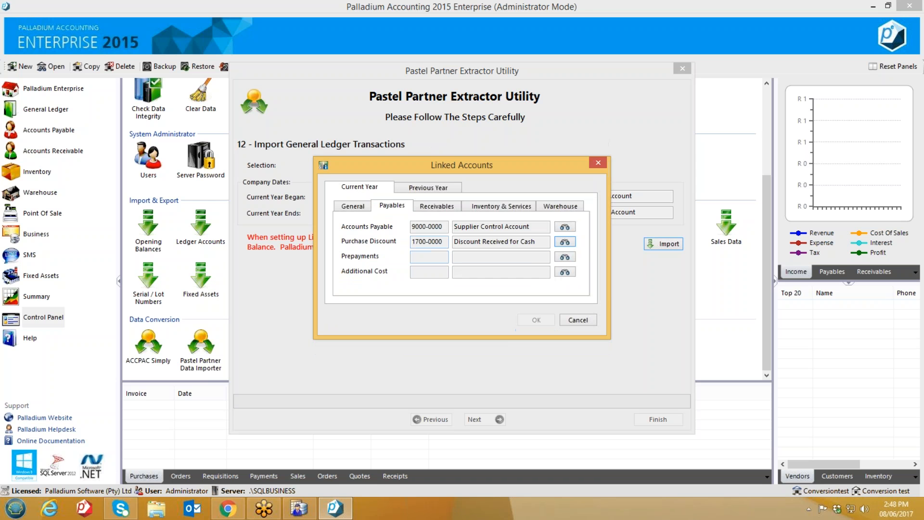
left_click(565, 258)
left_click(412, 165)
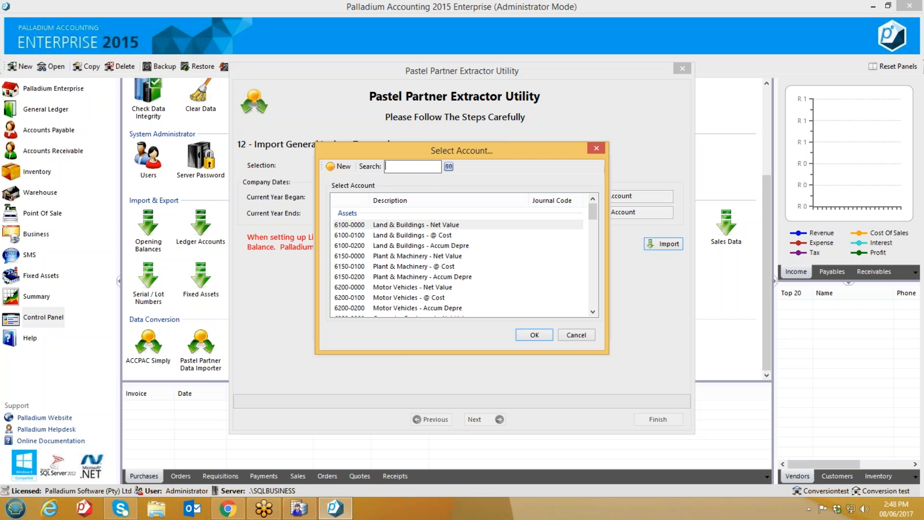
type("sup")
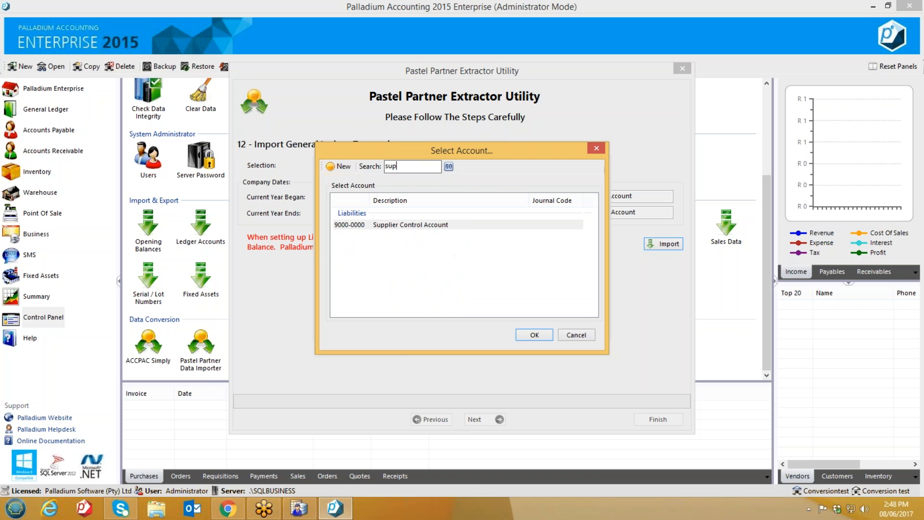
double_click(440, 225)
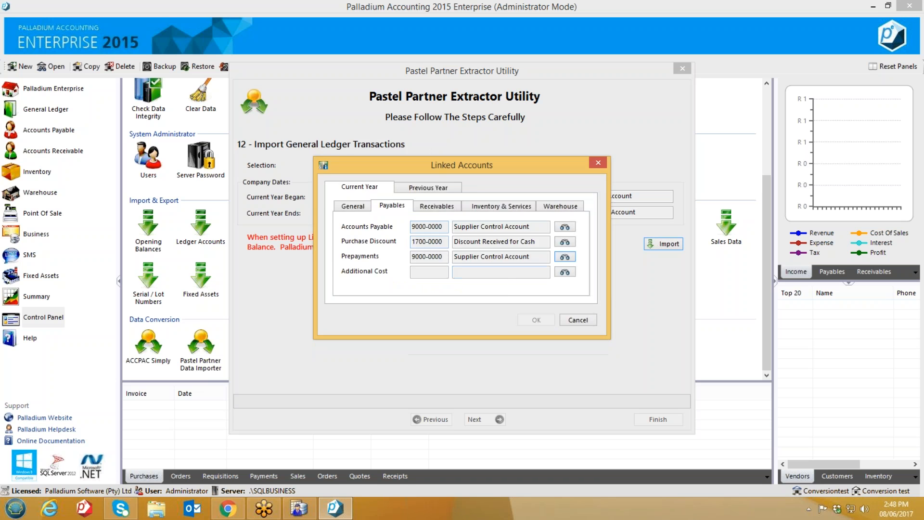
Step: Search 'add' for an Additional Cost account, find none, and begin a new ledger account
left_click(565, 272)
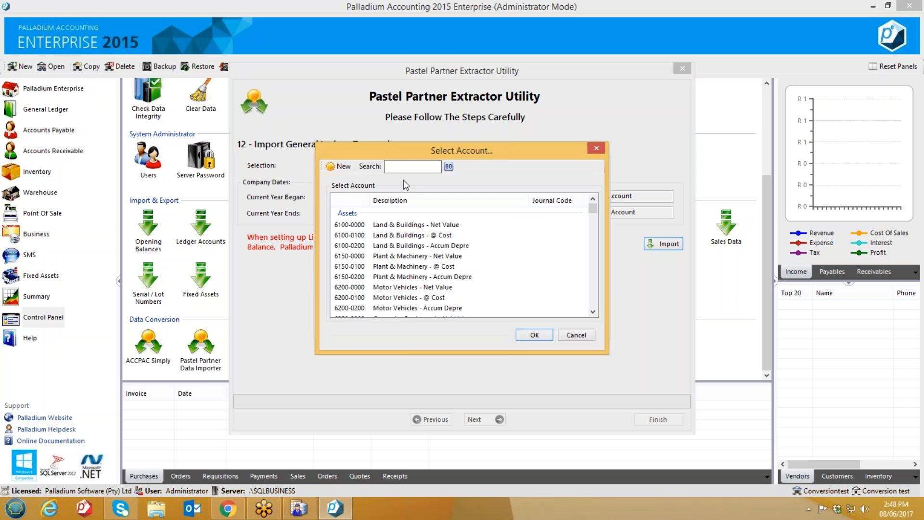
left_click(412, 169)
type("add")
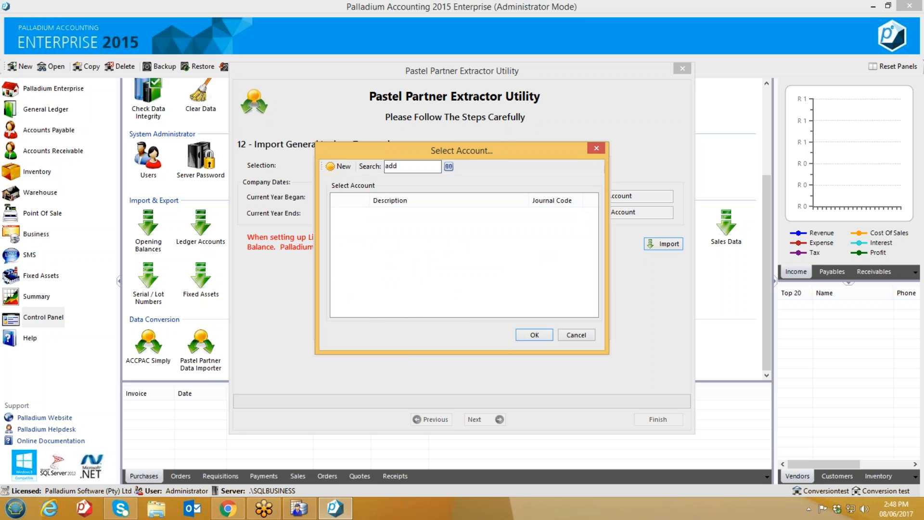
key("BackSpace")
key("BackSpace")
key("BackSpace")
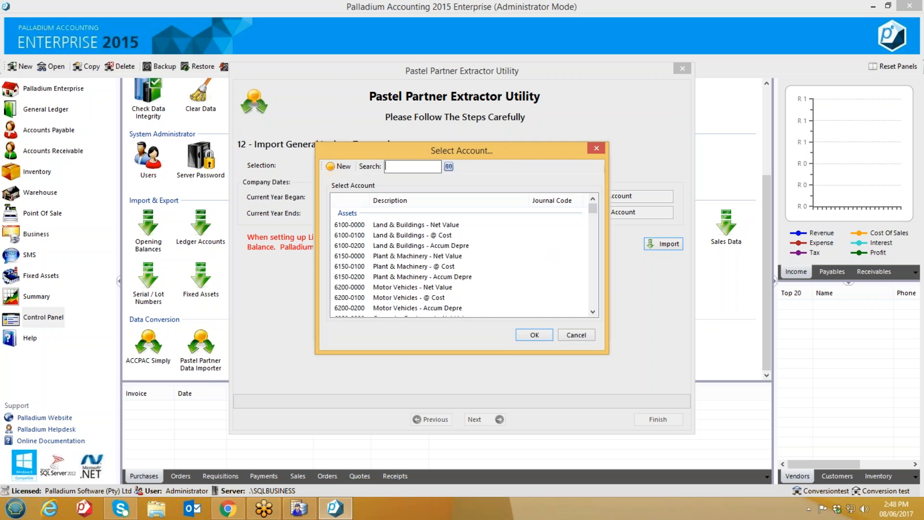
left_click(339, 166)
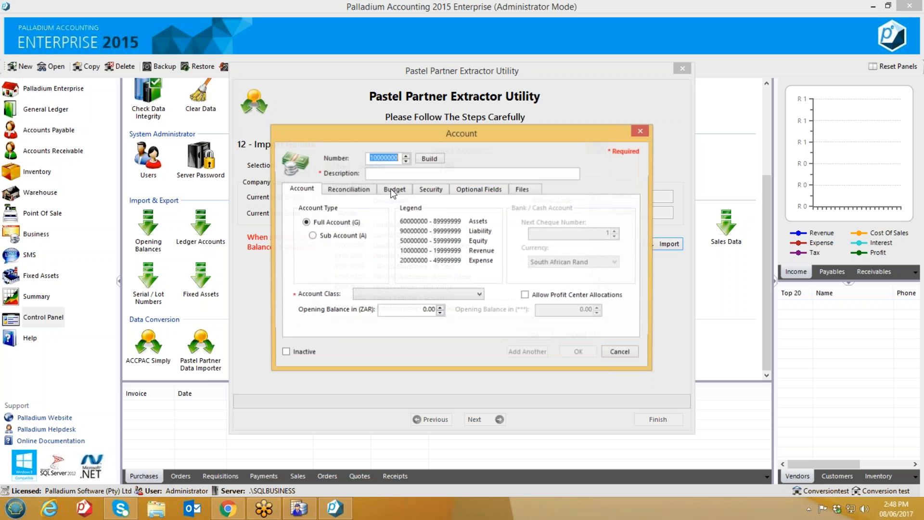
left_click_drag(373, 159, 364, 161)
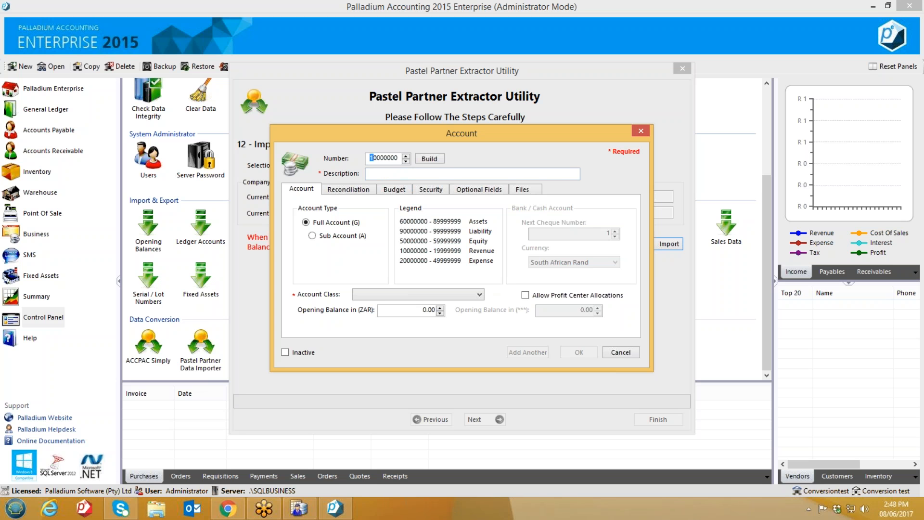
Step: Create Expense account 3005-0000 'Additional Cost' and link it as the Additional Cost account
type("3")
left_click(385, 158)
key("BackSpace")
type("5")
left_click(402, 174)
type("Addit")
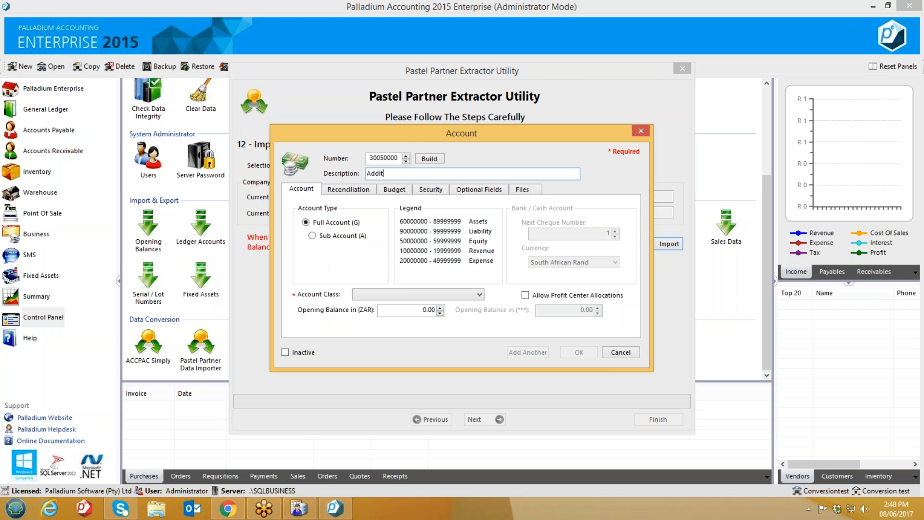
type("ional Cost")
left_click(390, 294)
left_click(385, 301)
left_click(562, 352)
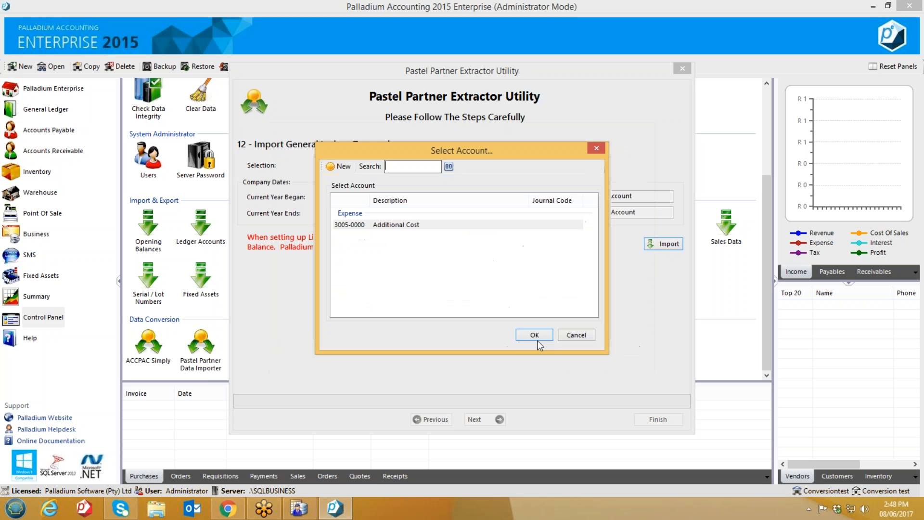
double_click(433, 226)
left_click(437, 205)
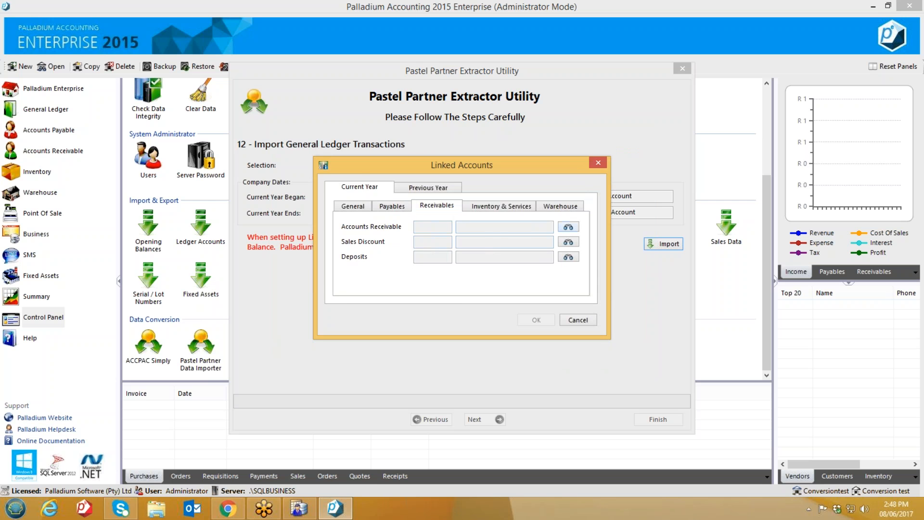
Step: Link Accounts Receivable and Deposits to 8000-0000, Sales Discount to 3550-0000 Discount Allowed for Cash
left_click(569, 226)
type("cu")
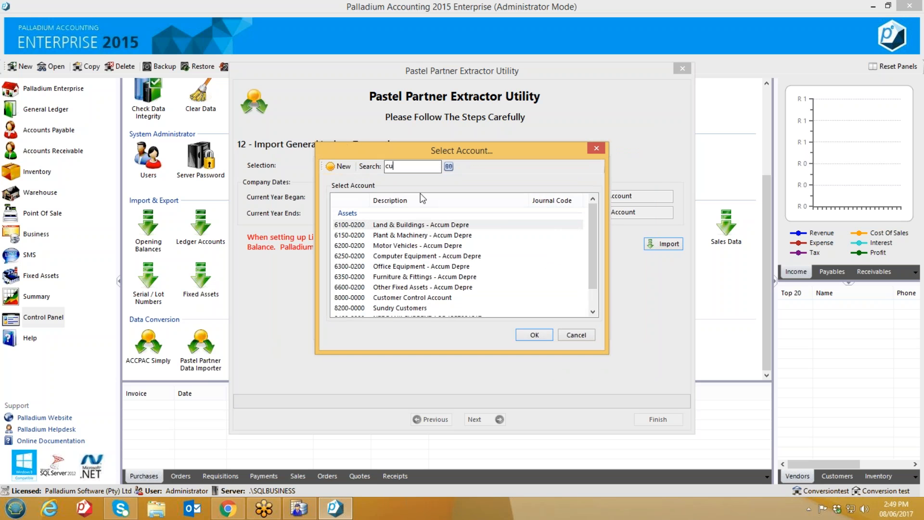
type("st")
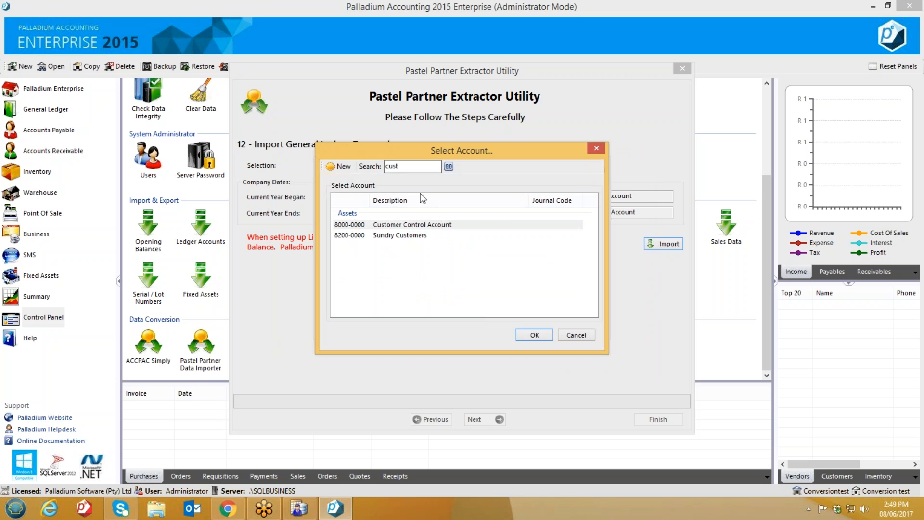
double_click(422, 224)
left_click(568, 242)
left_click(417, 168)
type("disc")
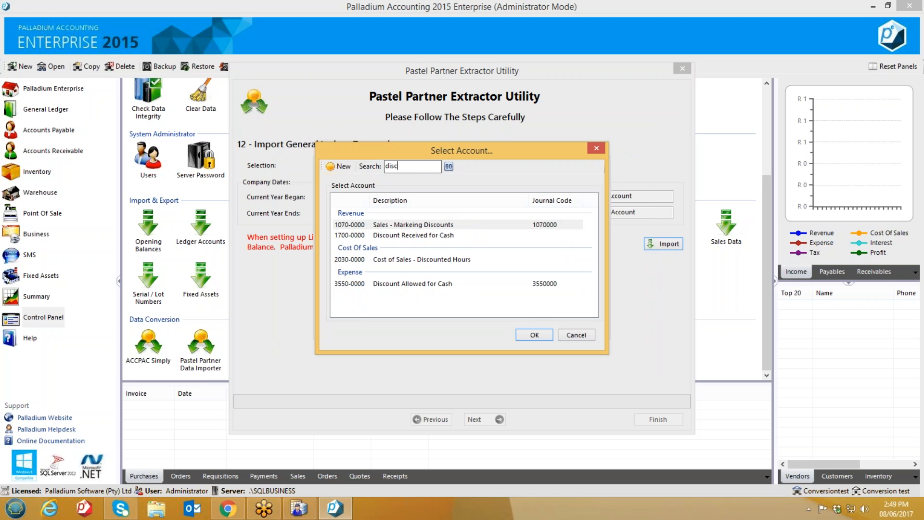
double_click(433, 284)
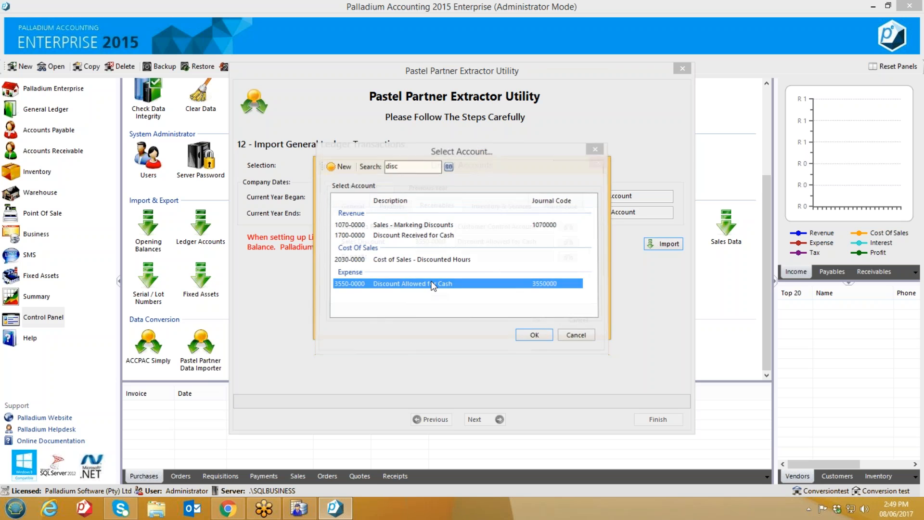
left_click(569, 257)
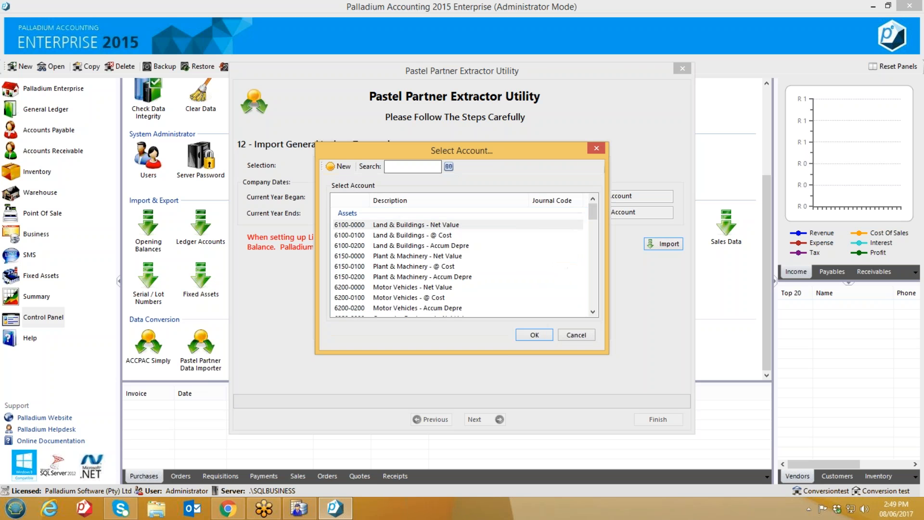
type("cust")
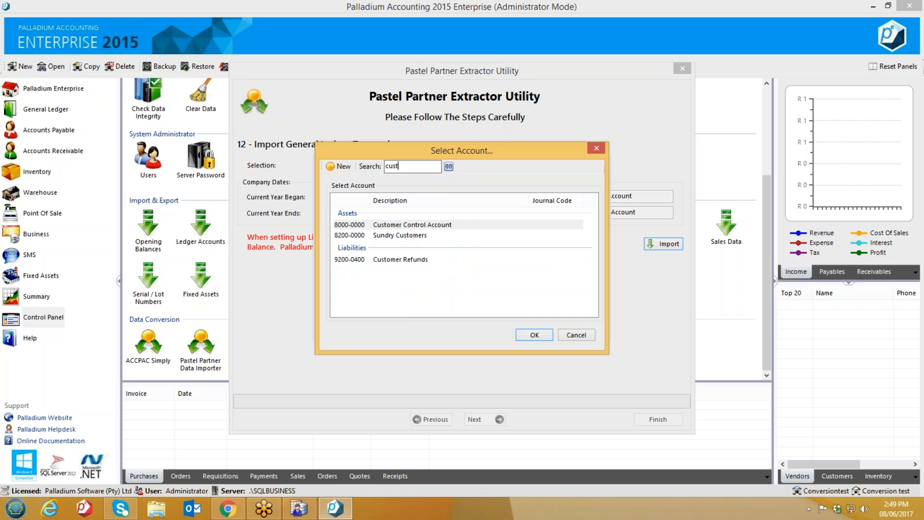
double_click(433, 224)
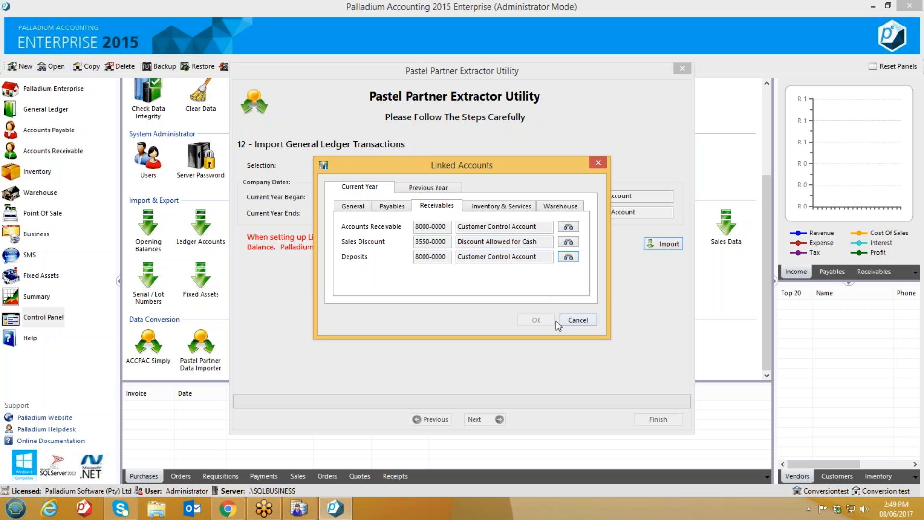
left_click(486, 208)
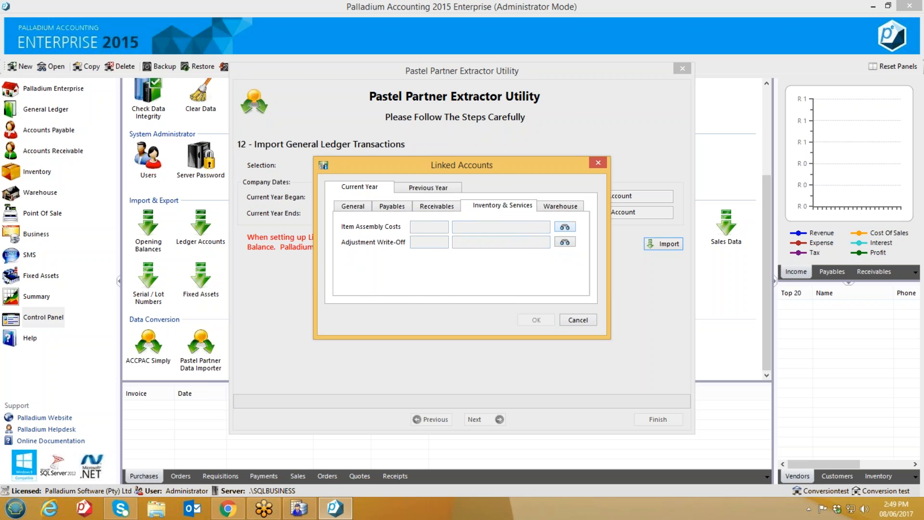
Step: Begin a new account for Item Assembly Costs, then abandon it and close the account list
left_click(565, 227)
left_click(341, 166)
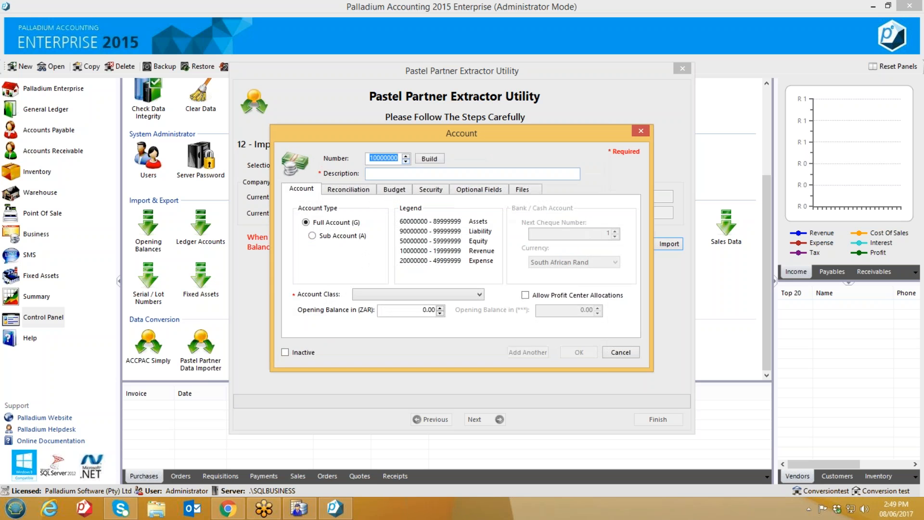
left_click(390, 172)
left_click(373, 158)
key("Escape")
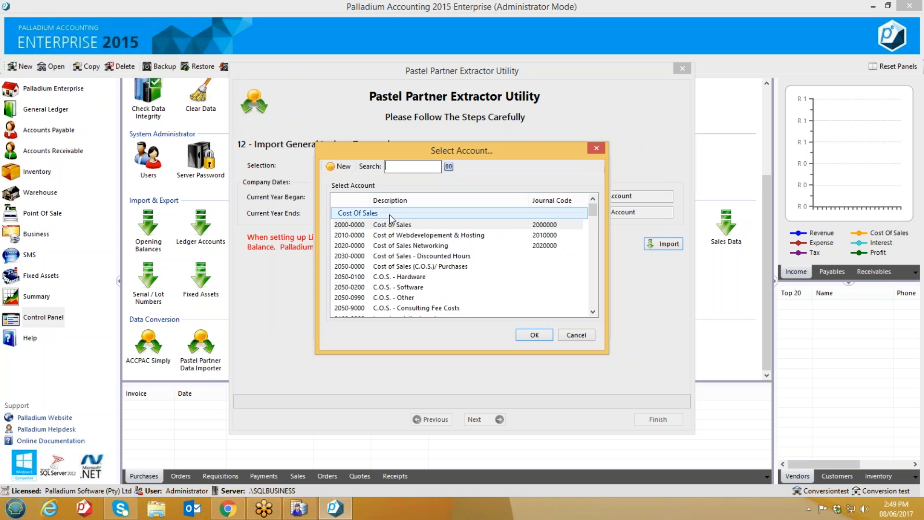
type("ite")
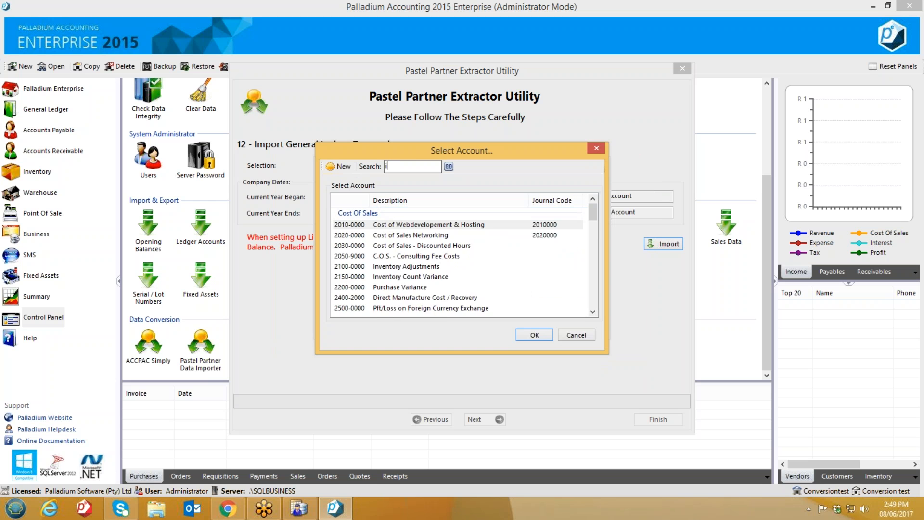
key("BackSpace")
key("BackSpace")
key("BackSpace")
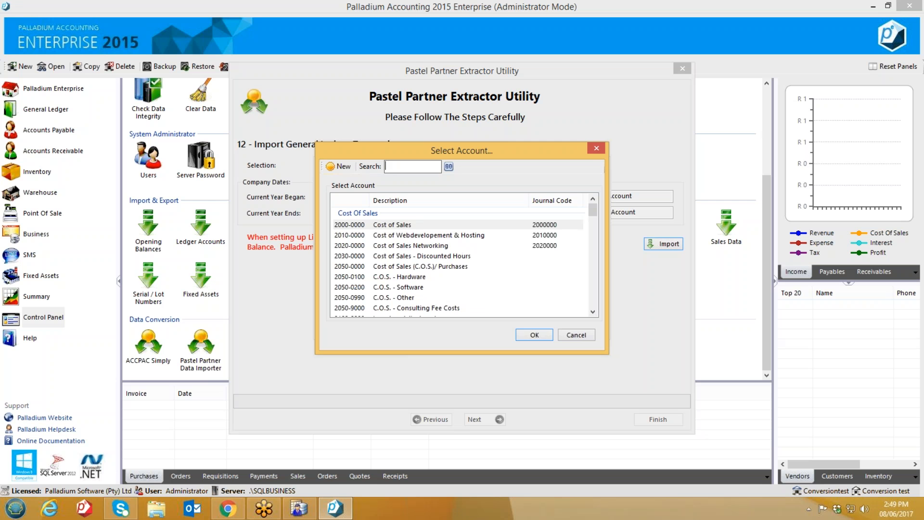
left_click(590, 152)
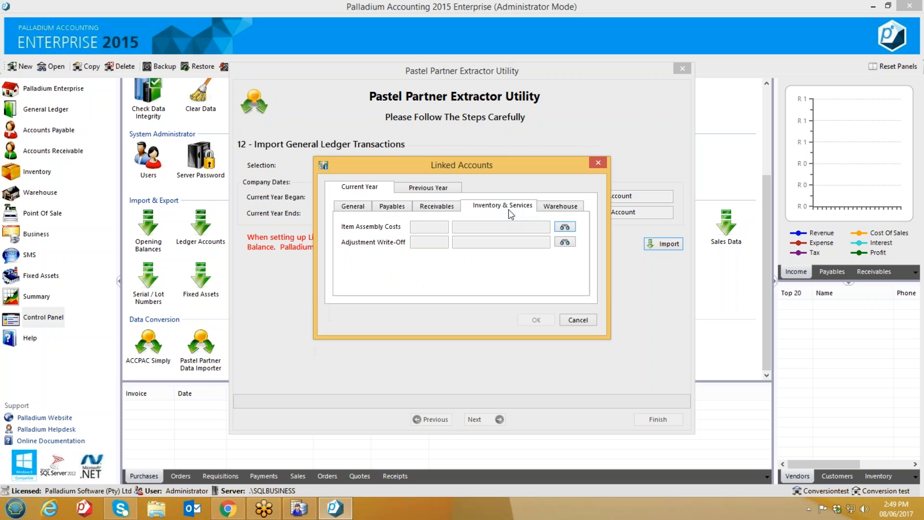
Step: Start a new account numbered 3070-0000 with description Item Assembly Cost
left_click(565, 228)
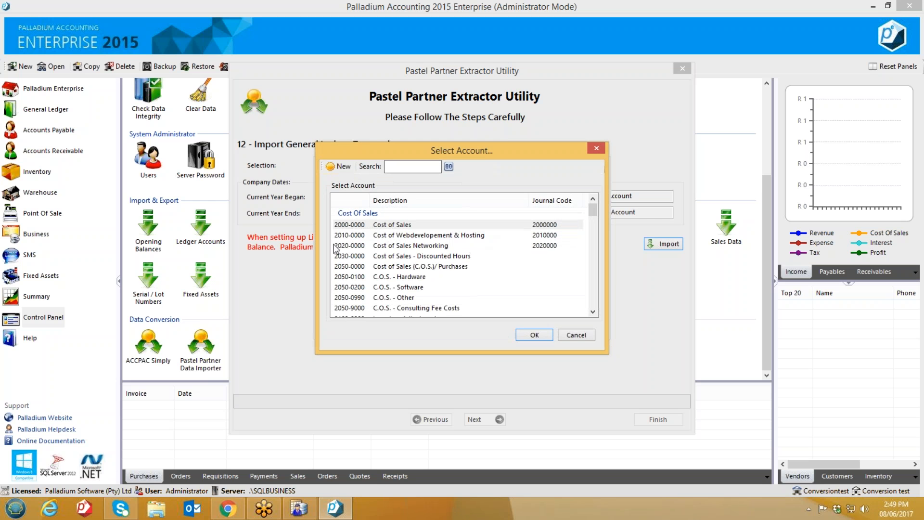
left_click(344, 167)
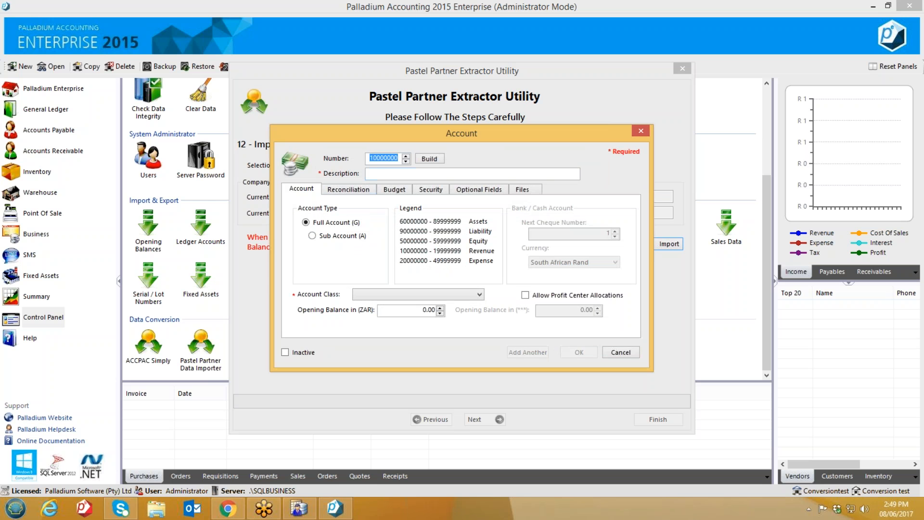
left_click(375, 159)
key("BackSpace")
type("3")
key("BackSpace")
type("7")
left_click(390, 173)
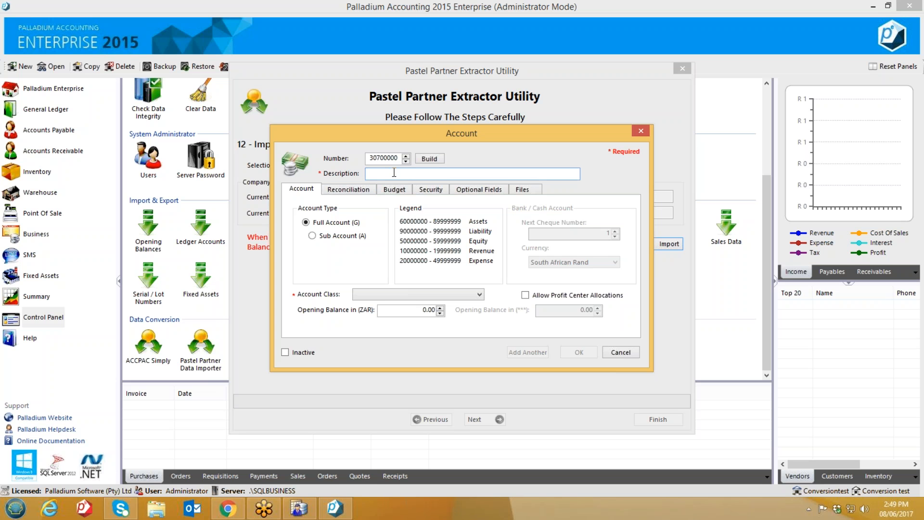
type("Item Assemblu")
type(" Cost")
Step: Set its class to Cost of Goods Sold (GP), save, and link it to Item Assembly Costs
left_click(390, 298)
left_click(419, 318)
left_click(420, 295)
left_click(419, 306)
left_click(563, 351)
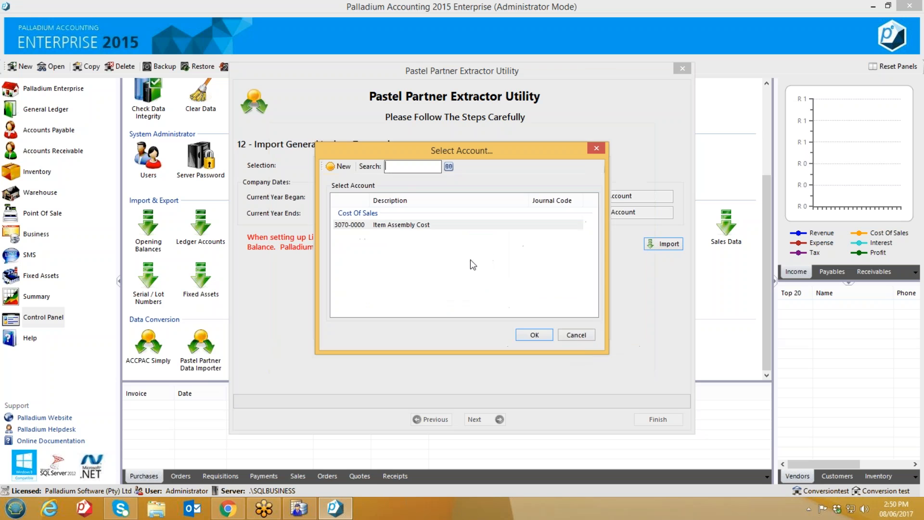
double_click(427, 228)
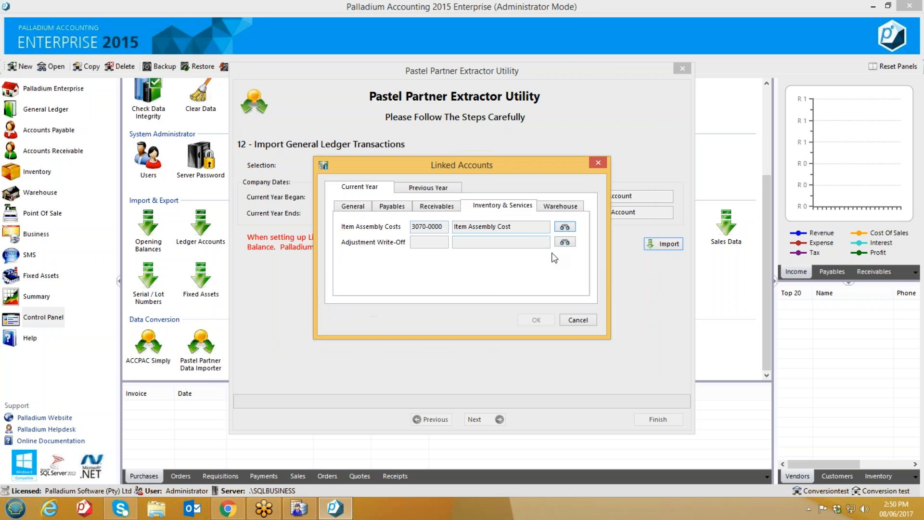
Step: Link Adjustment Write-Off to 2100-0000 Inventory Adjustments
left_click(565, 242)
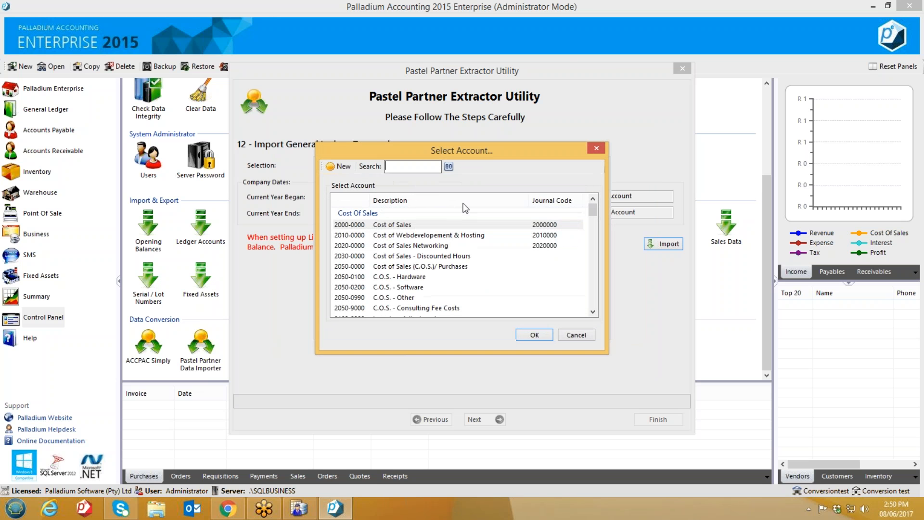
type("adju")
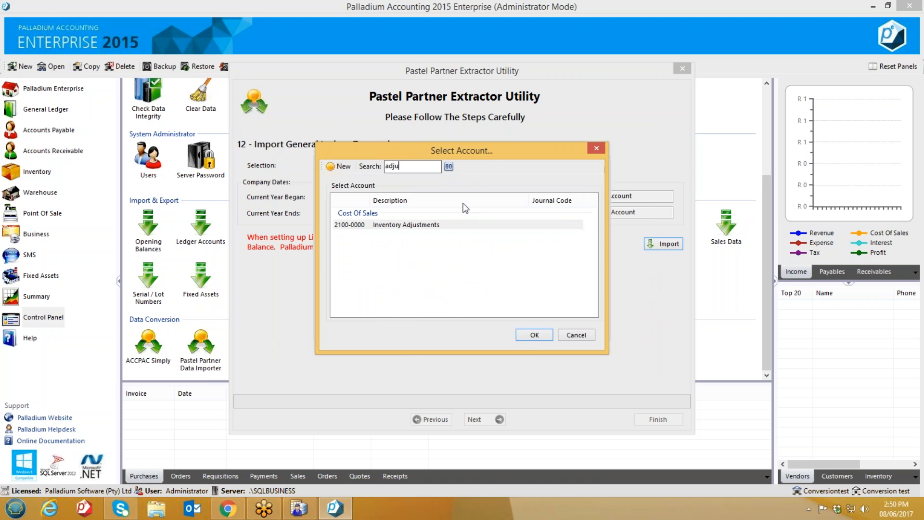
double_click(441, 225)
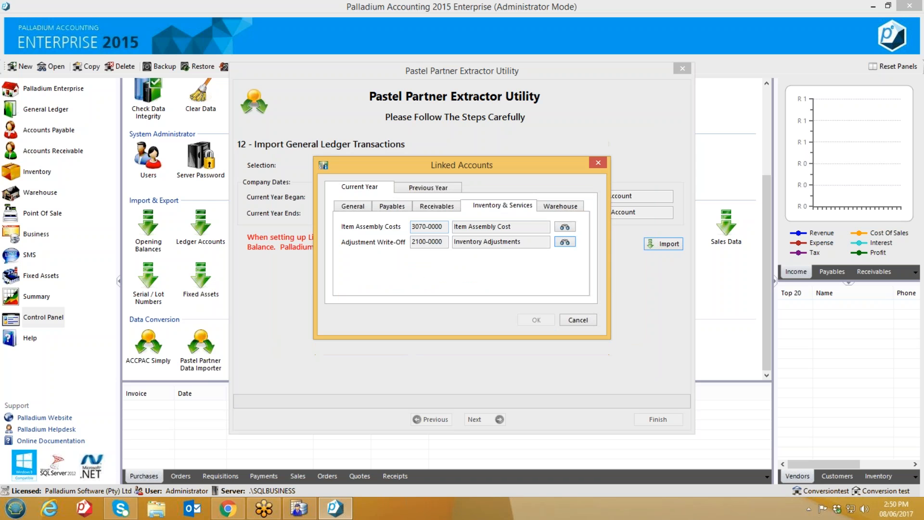
left_click(558, 206)
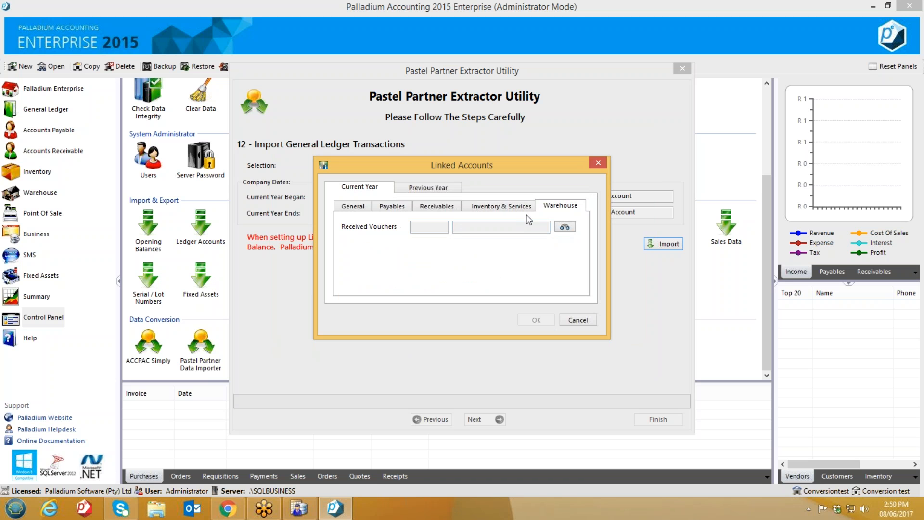
Step: Create Liability account 9080-0000 'Stock Advance' and link it to Received Vouchers
left_click(564, 227)
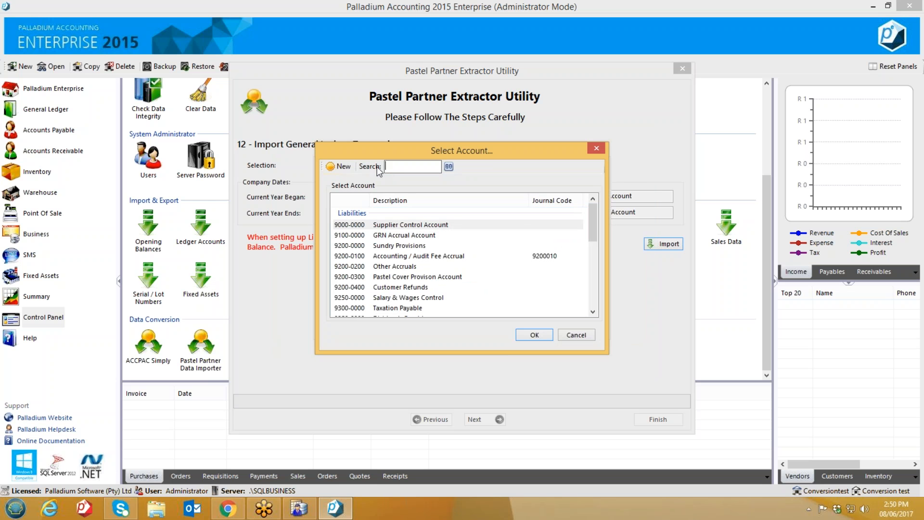
left_click(344, 167)
type("10000000")
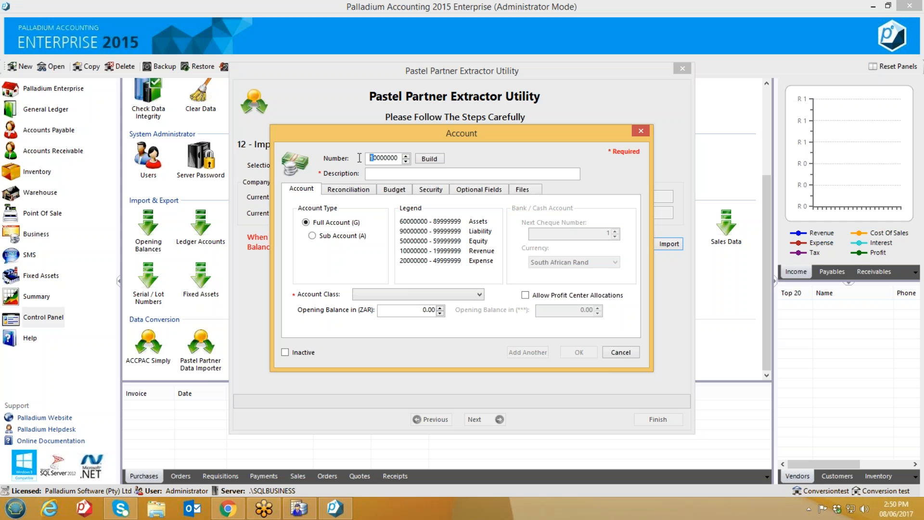
type("908")
left_click(380, 173)
type("Stock ")
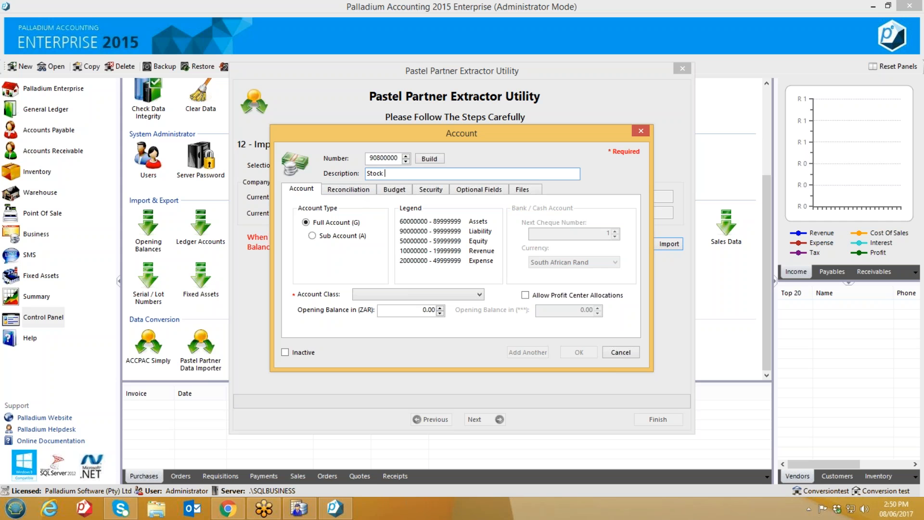
type("ADVAN")
key("BackSpace")
key("BackSpace")
key("BackSpace")
key("BackSpace")
left_click(398, 290)
left_click(392, 307)
left_click(575, 352)
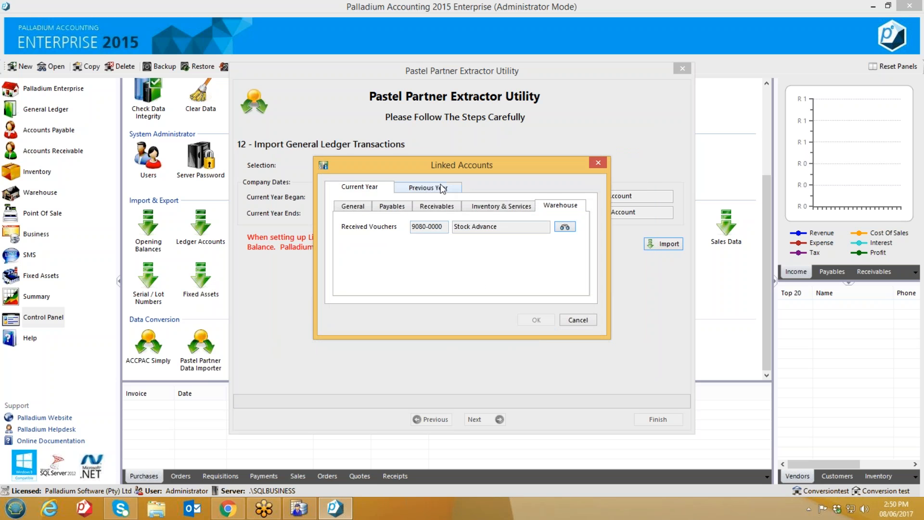
left_click(441, 188)
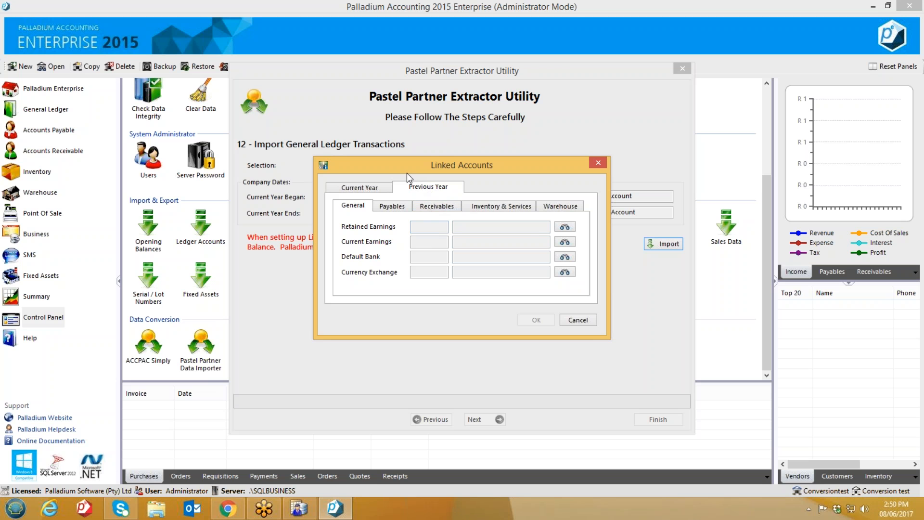
Step: Link previous-year General accounts: Retained Earnings 5200-0000, Current Earnings 5080-0000, STANDARD BANK, and foreign exchange
left_click(563, 228)
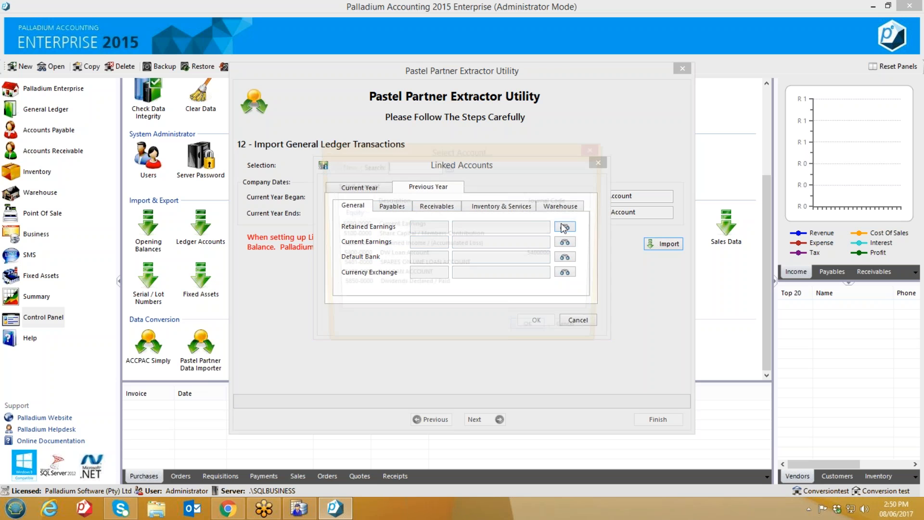
double_click(397, 246)
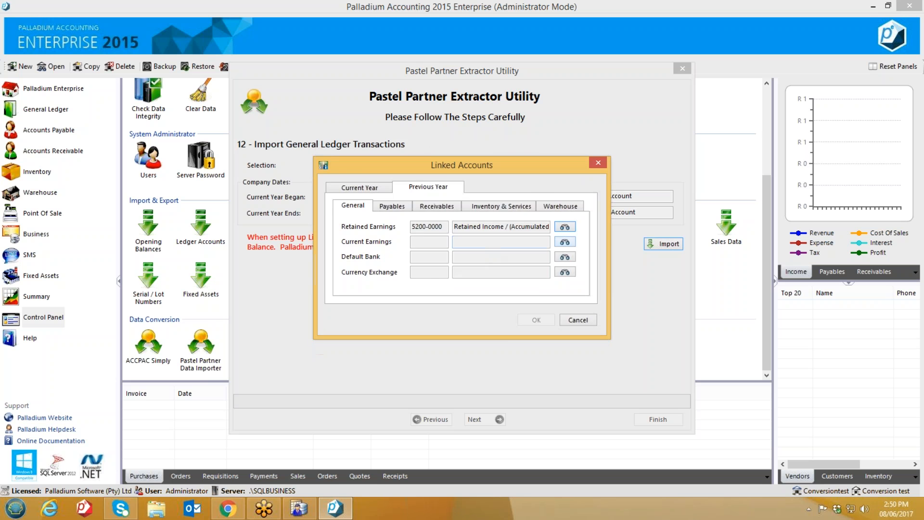
left_click(565, 242)
double_click(421, 225)
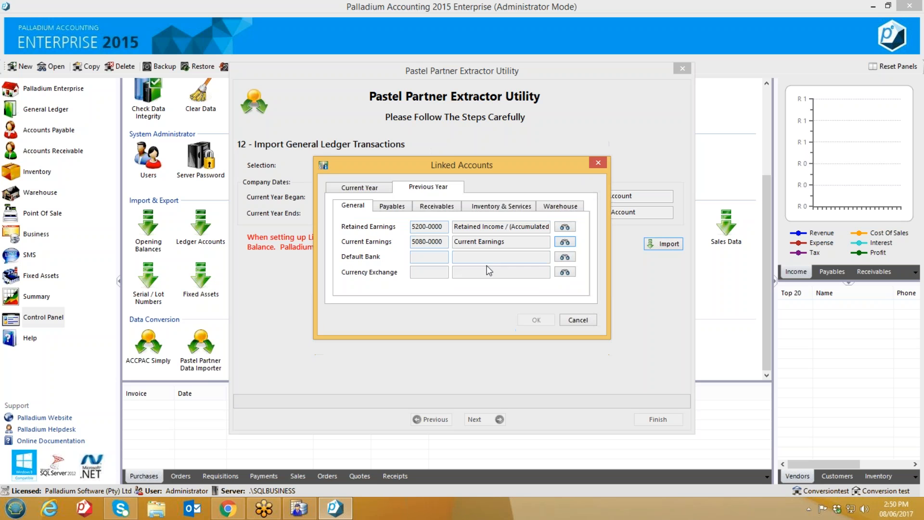
left_click(565, 257)
double_click(450, 259)
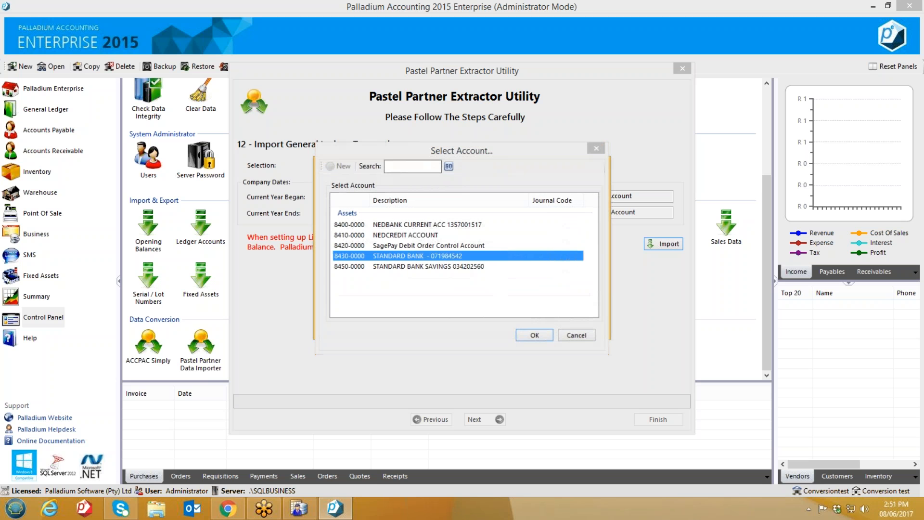
left_click(565, 272)
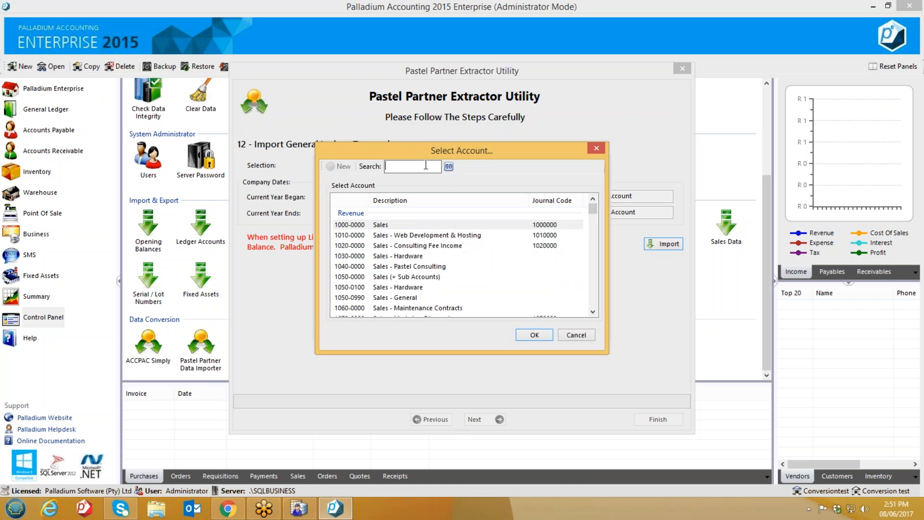
type("fore")
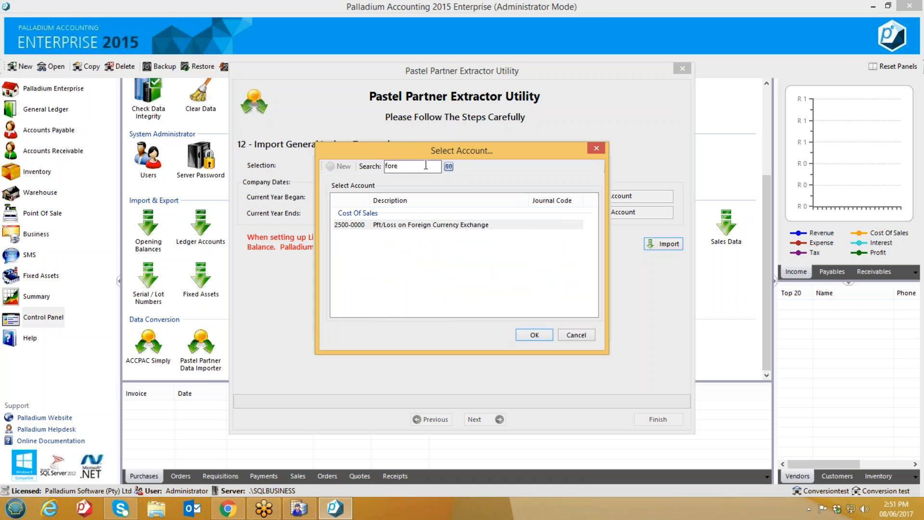
double_click(426, 225)
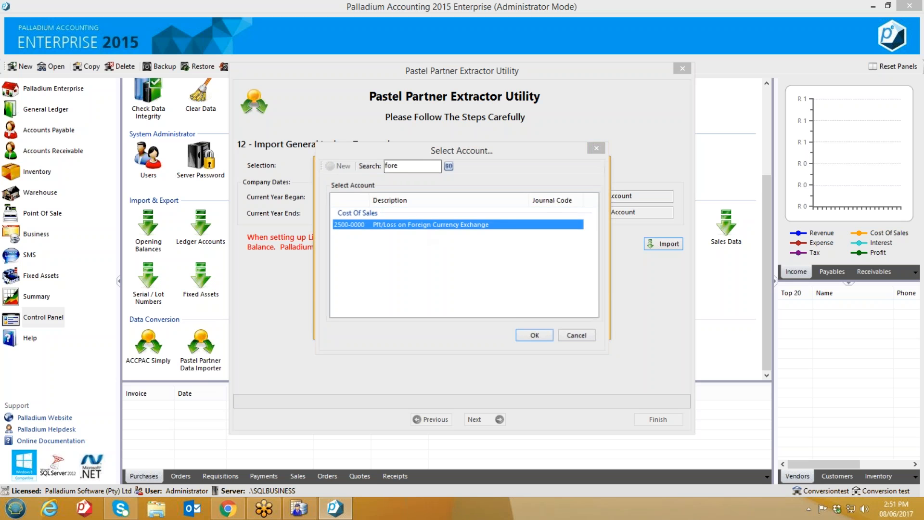
Step: Set Payables links: Accounts Payable and Prepayments 9000-0000, Purchase Discount 1700-0000, Additional Cost 3005-0000
left_click(402, 206)
left_click(563, 226)
double_click(434, 225)
left_click(565, 242)
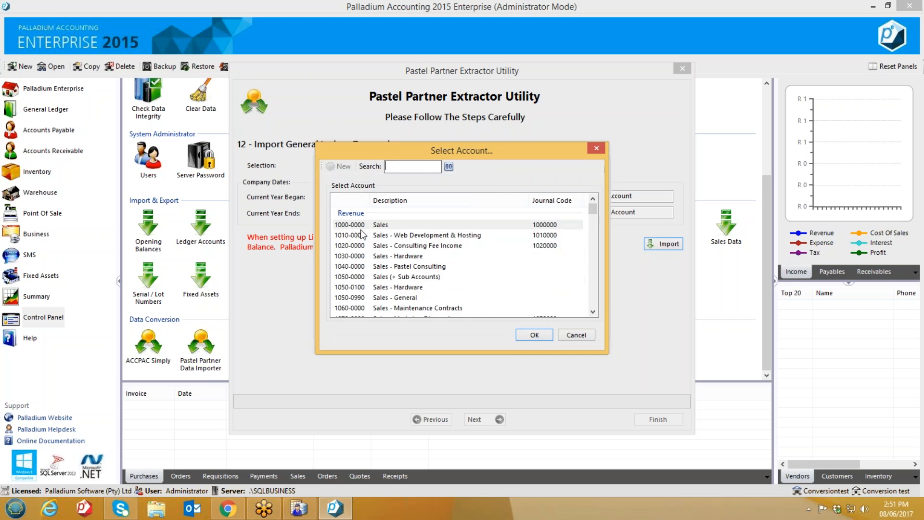
type("disc")
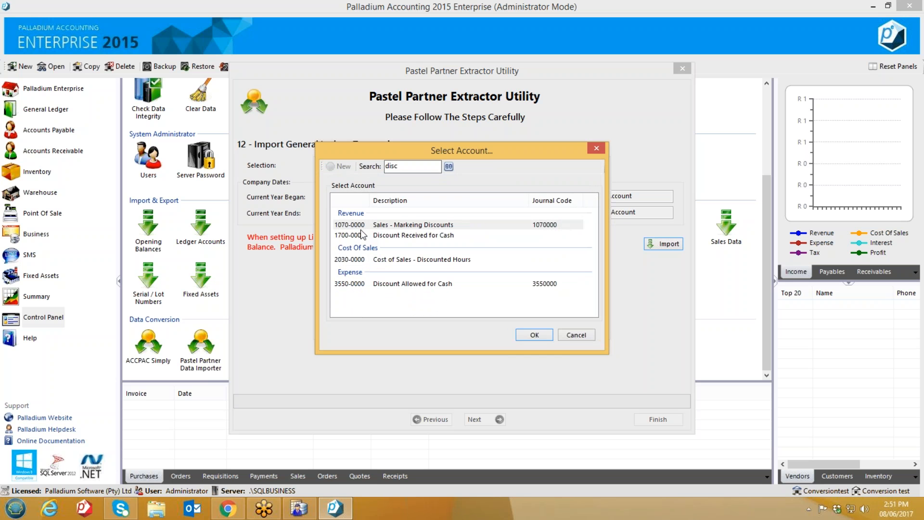
double_click(425, 236)
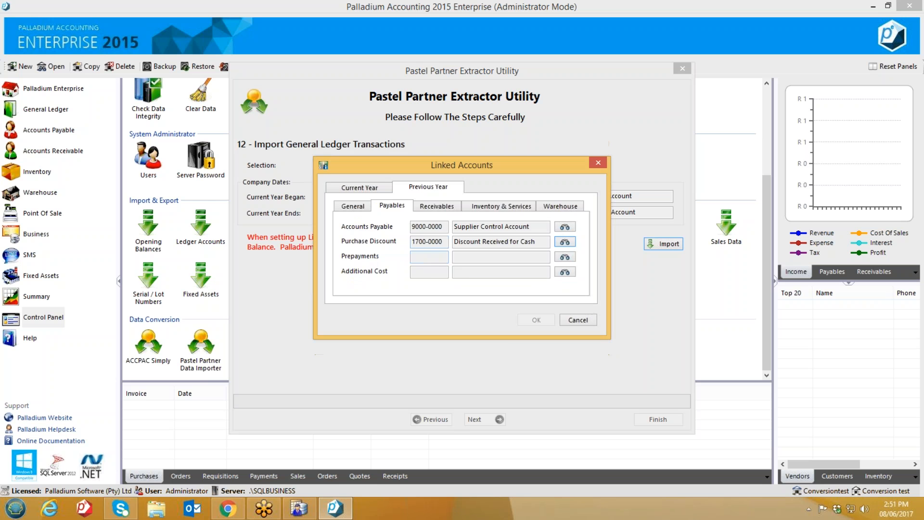
left_click(573, 268)
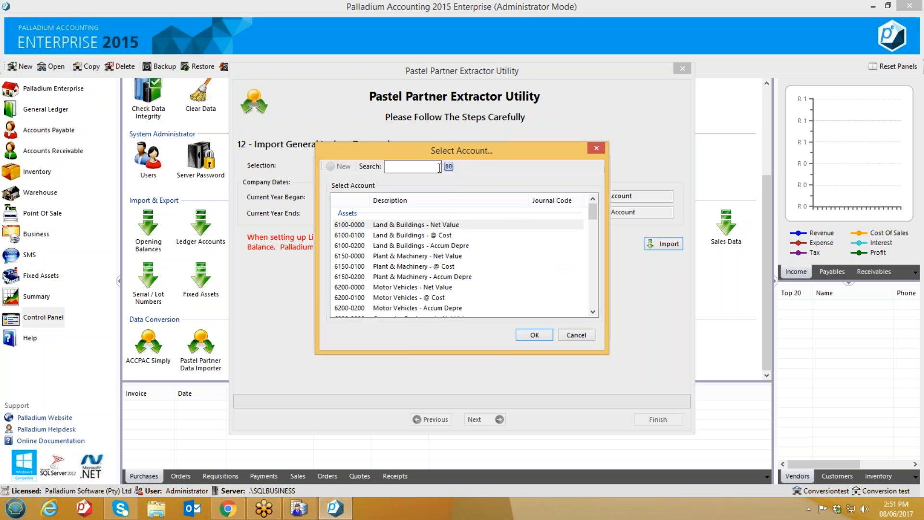
type("sup")
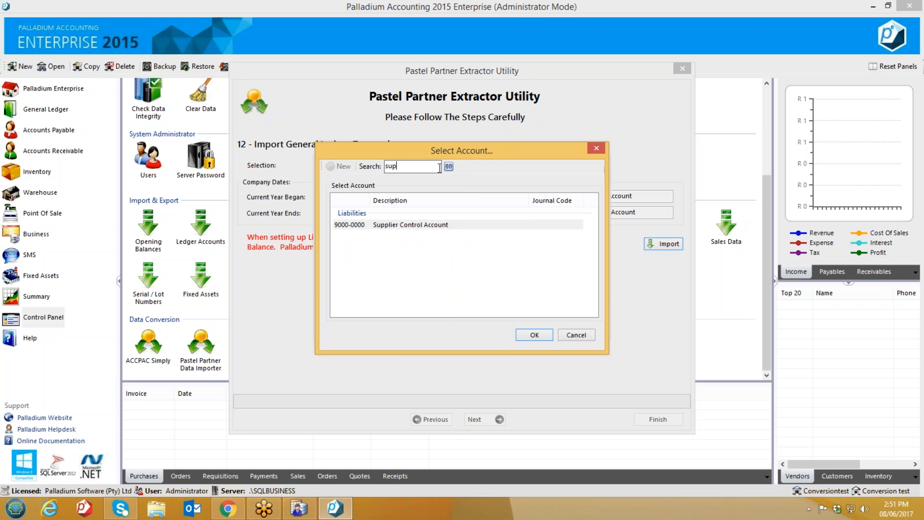
double_click(398, 225)
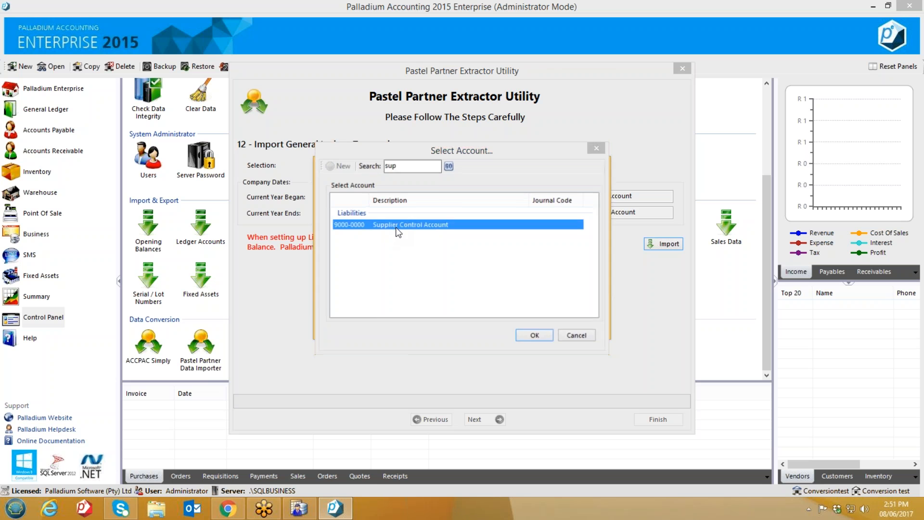
left_click(564, 272)
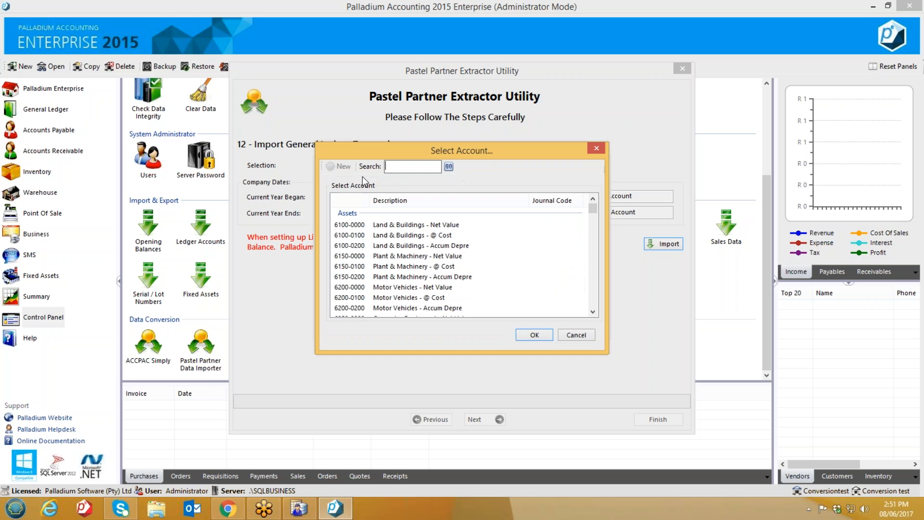
type("add")
double_click(431, 225)
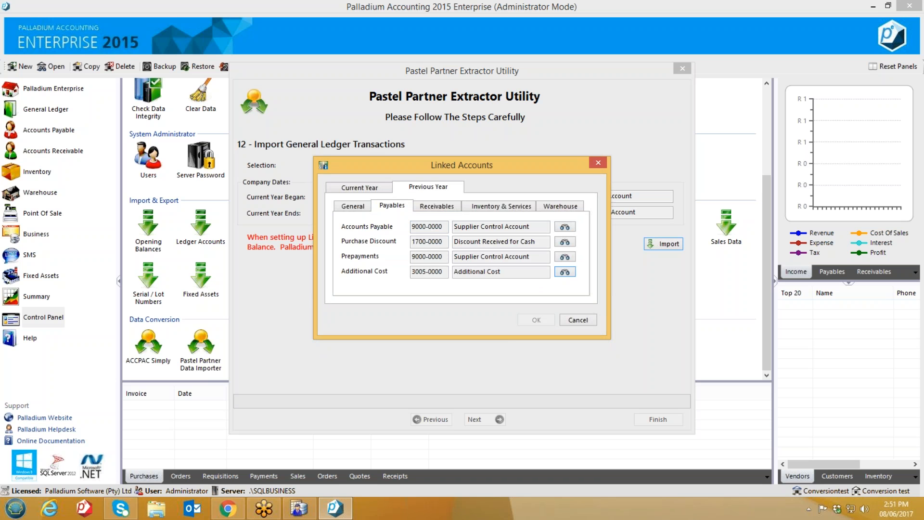
Step: Set previous-year Receivables: Accounts Receivable and Deposits to Customer Control Account, Sales Discount to cash discount
left_click(426, 212)
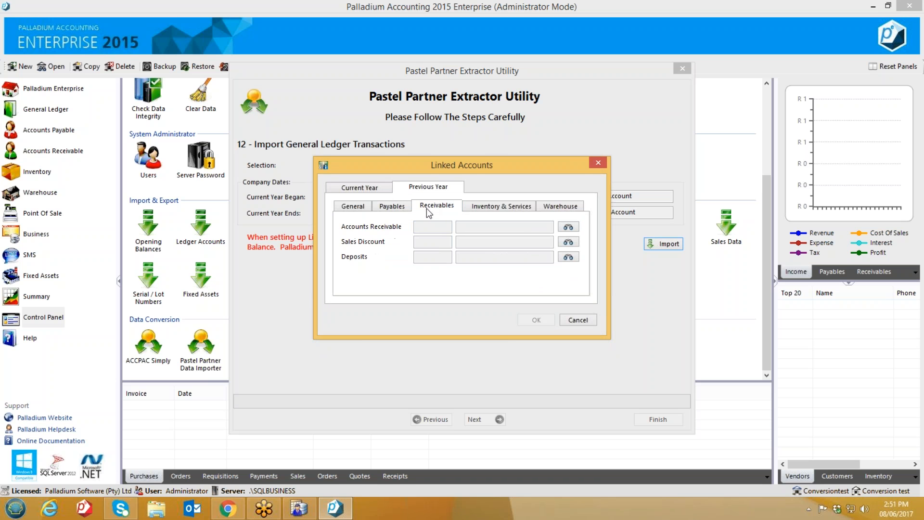
left_click(567, 227)
type("cus")
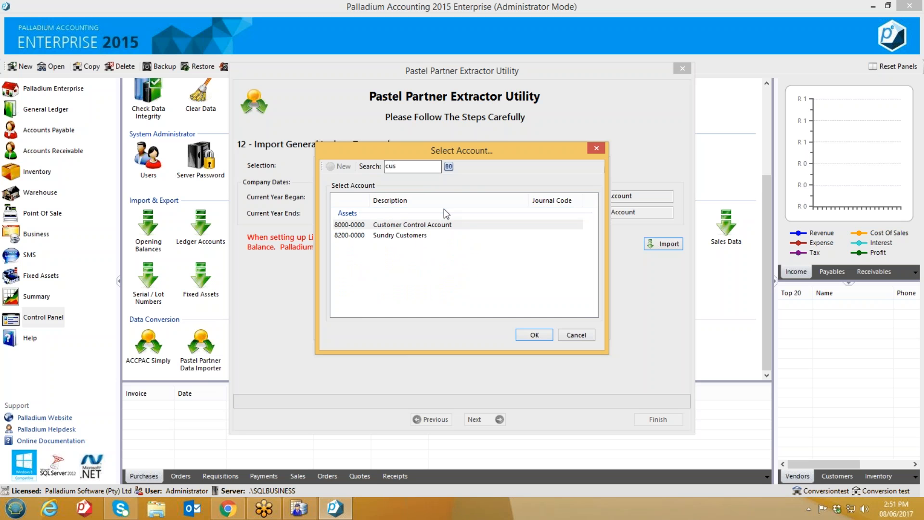
double_click(441, 225)
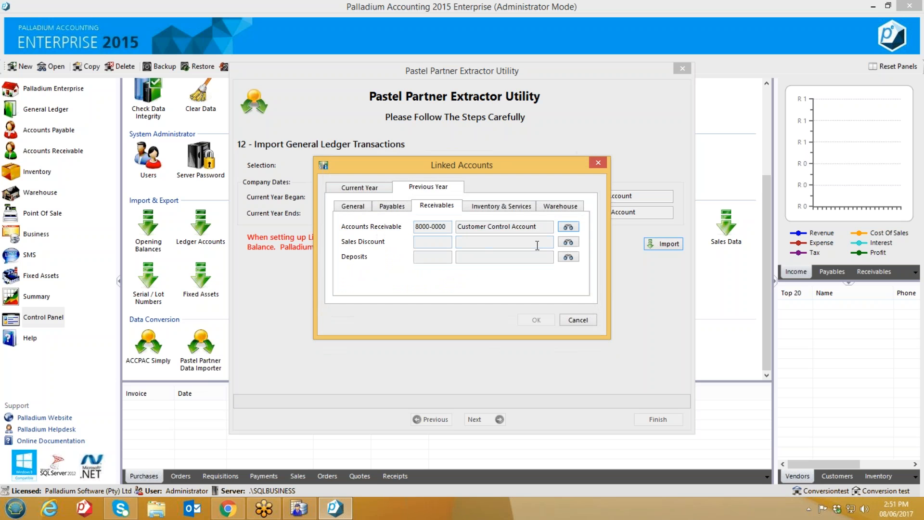
left_click(566, 244)
type("disc")
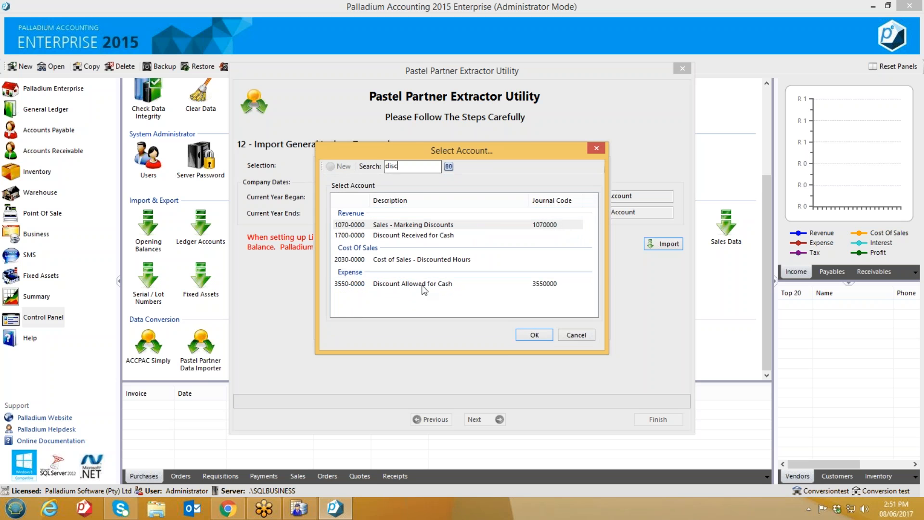
double_click(510, 284)
left_click(569, 257)
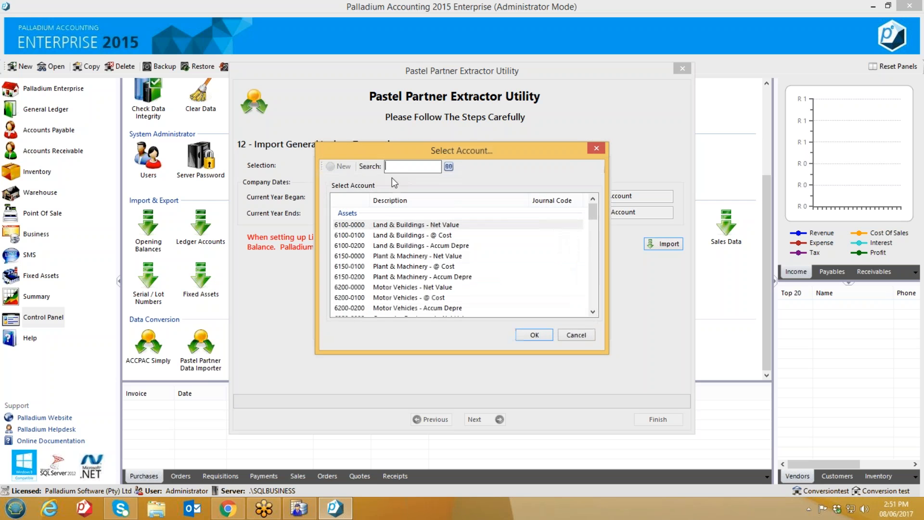
type("cust")
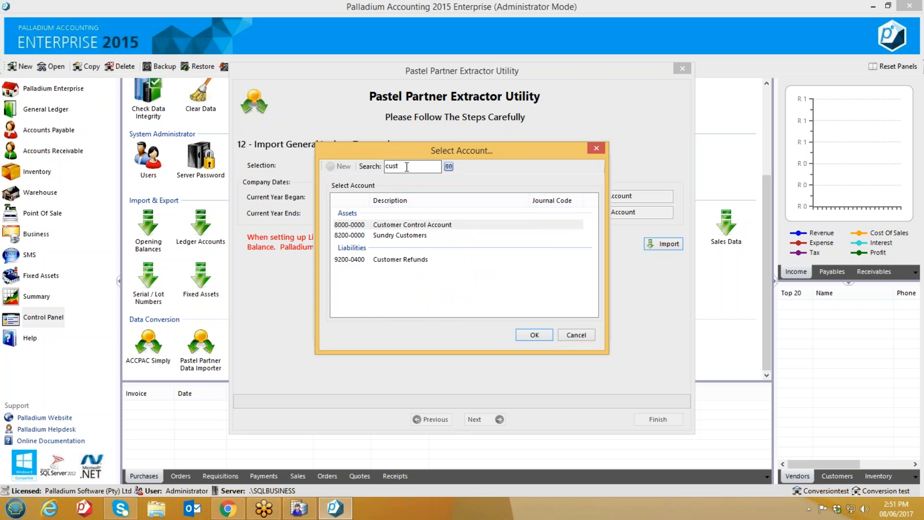
double_click(418, 226)
Step: Link Item Assembly Costs to 3070-0000 and Adjustment Write-Off to Inventory Adjustments
left_click(482, 209)
left_click(565, 227)
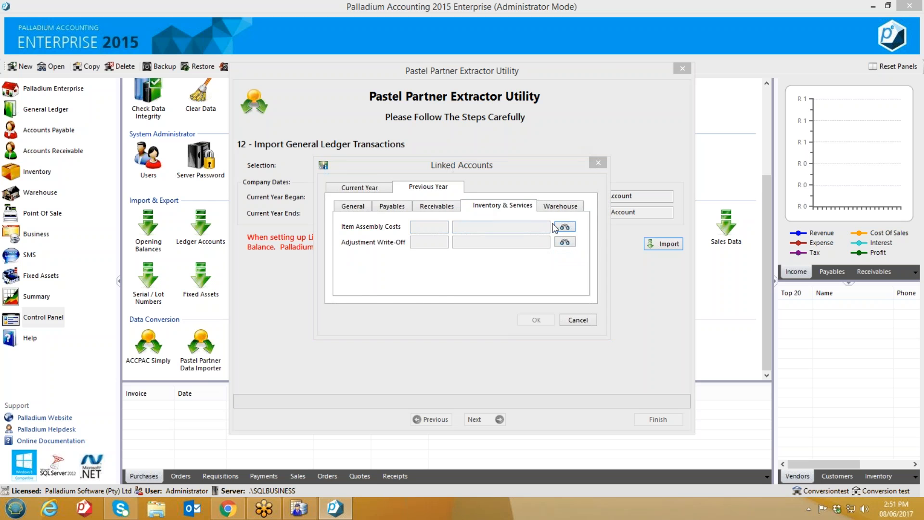
type("ite")
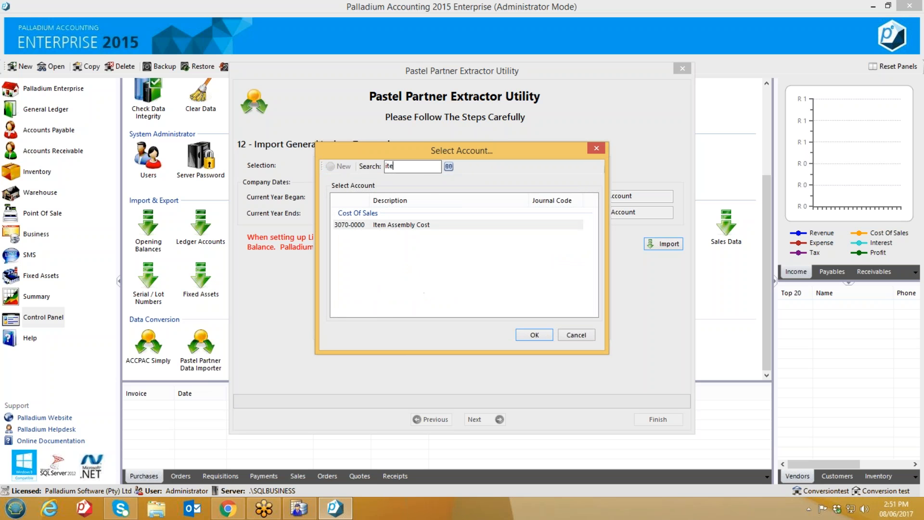
double_click(395, 225)
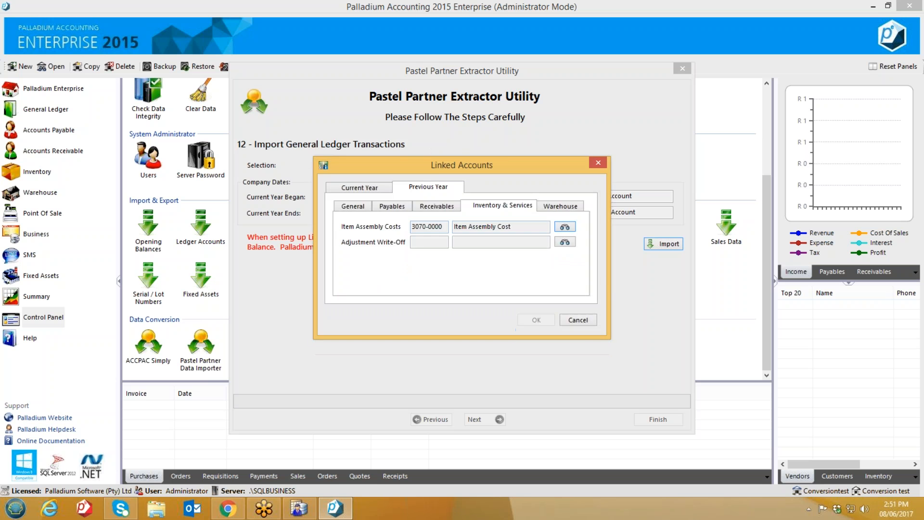
left_click(564, 241)
left_click(410, 165)
type("adj")
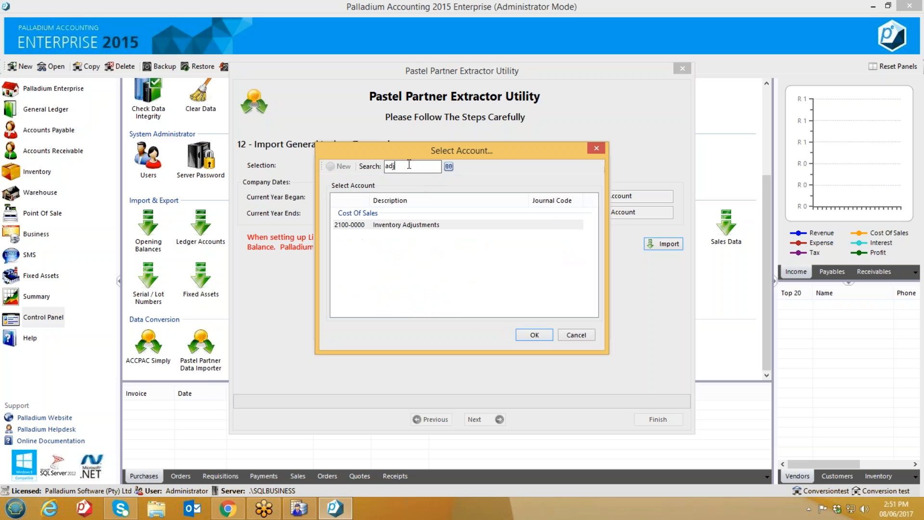
double_click(415, 224)
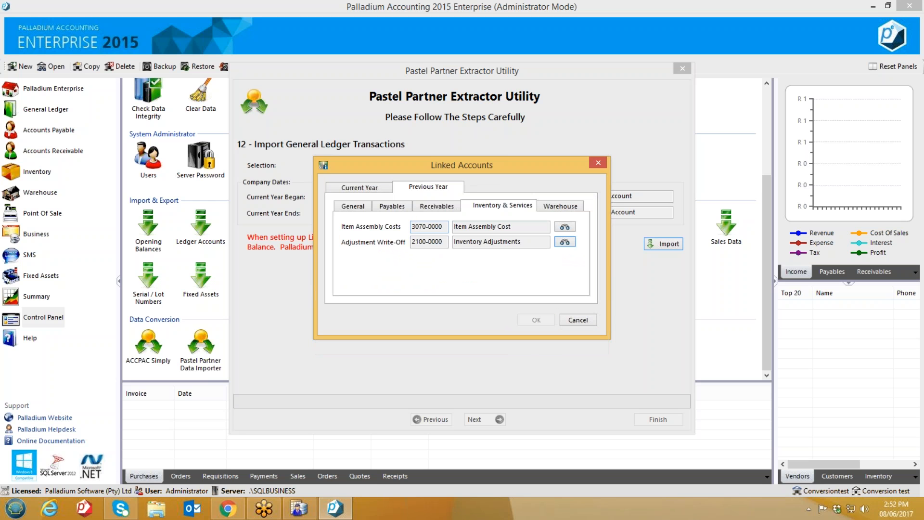
Step: Link Received Vouchers to 9080-0000 Stock Advance and confirm to import 212 current-year ledger transactions
left_click(561, 206)
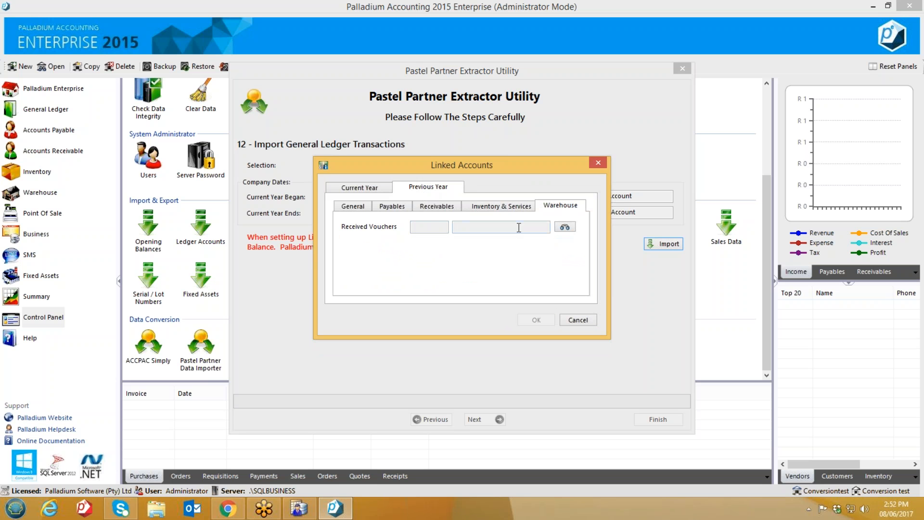
left_click(565, 227)
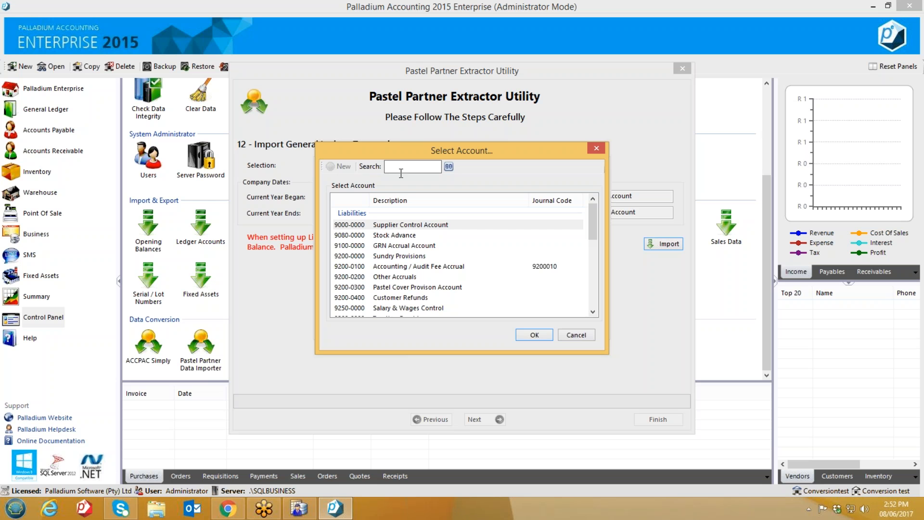
double_click(398, 235)
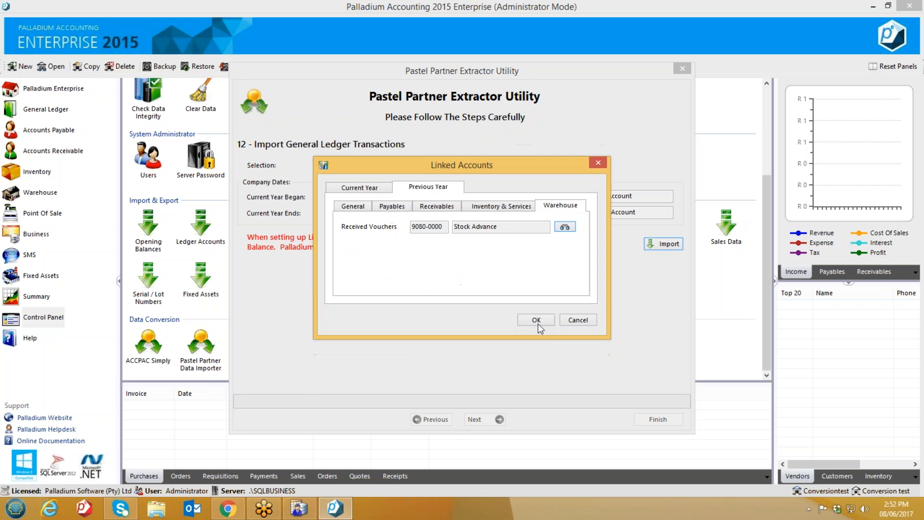
left_click(538, 320)
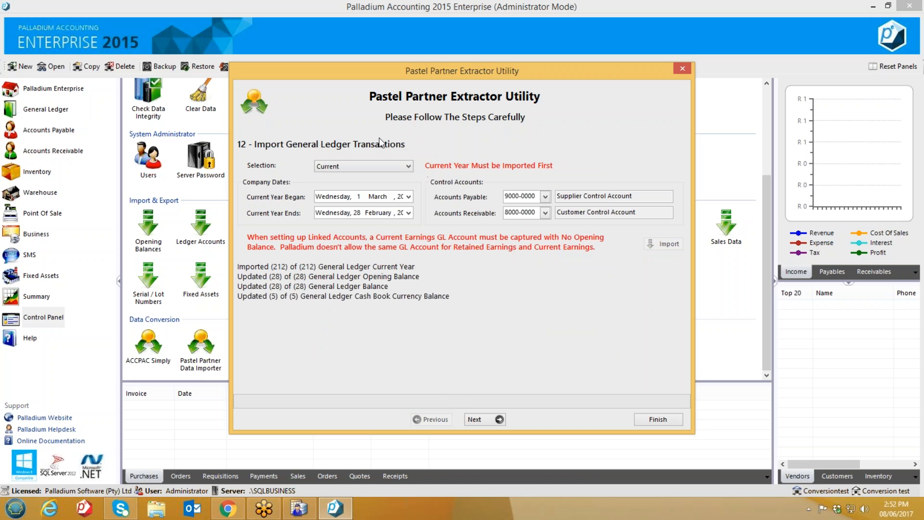
Step: Switch the import selection to History and import the 1919 last-year general ledger transactions
left_click(394, 166)
left_click(372, 184)
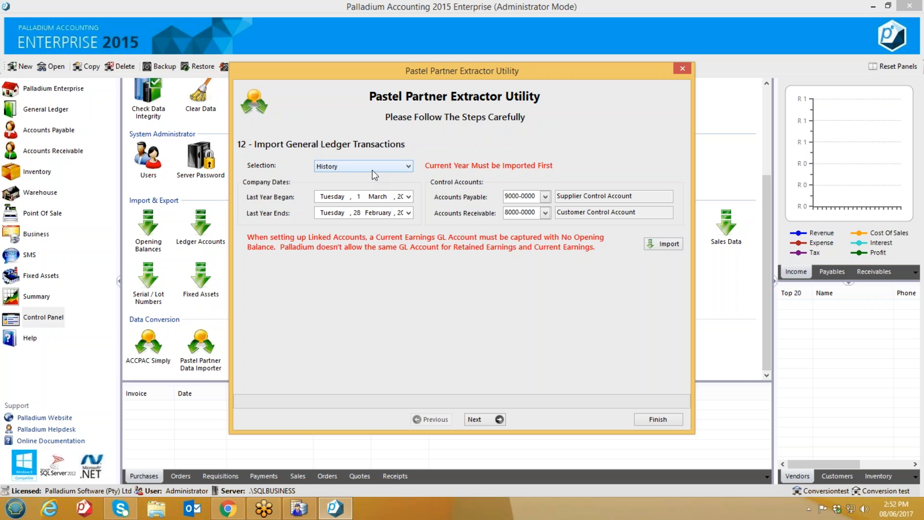
left_click(675, 243)
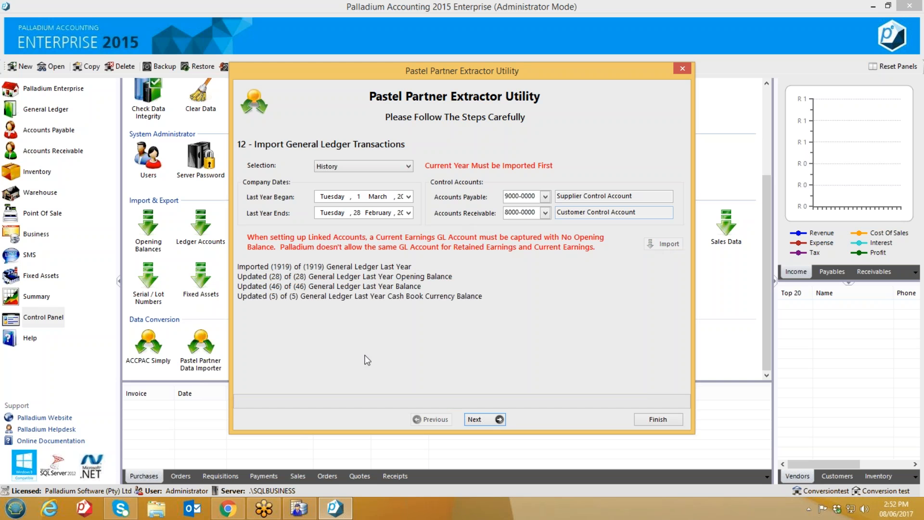
Step: Move to step 13 and import all 6964 customer invoice history records
left_click(491, 418)
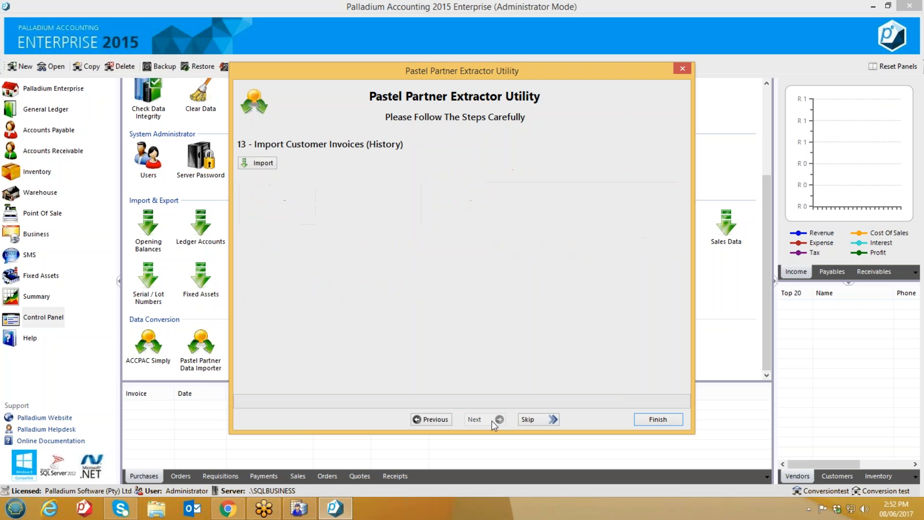
left_click(262, 163)
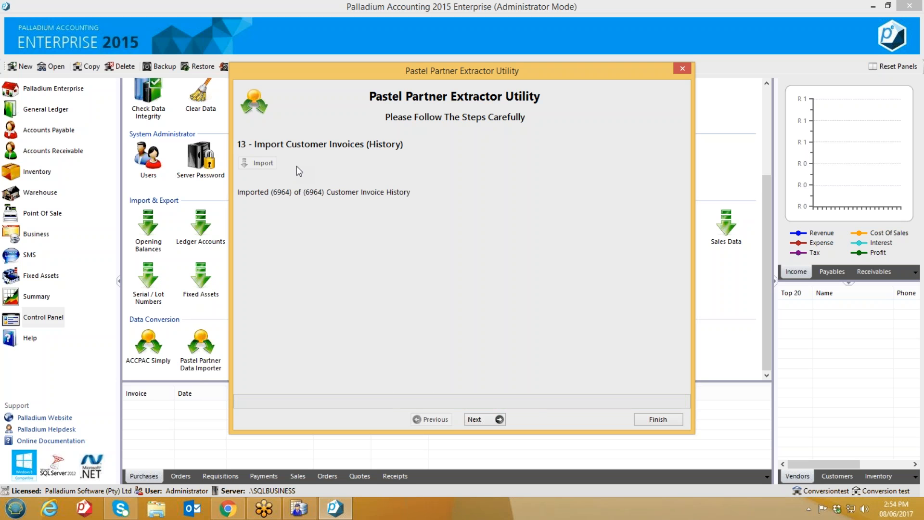
Step: Move to step 14 and import all 1823 vendor invoice history records
left_click(490, 419)
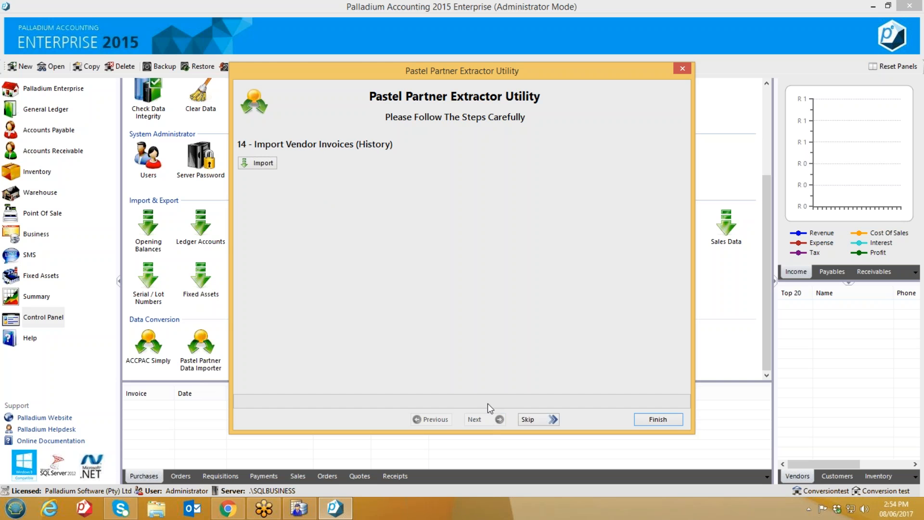
left_click(264, 163)
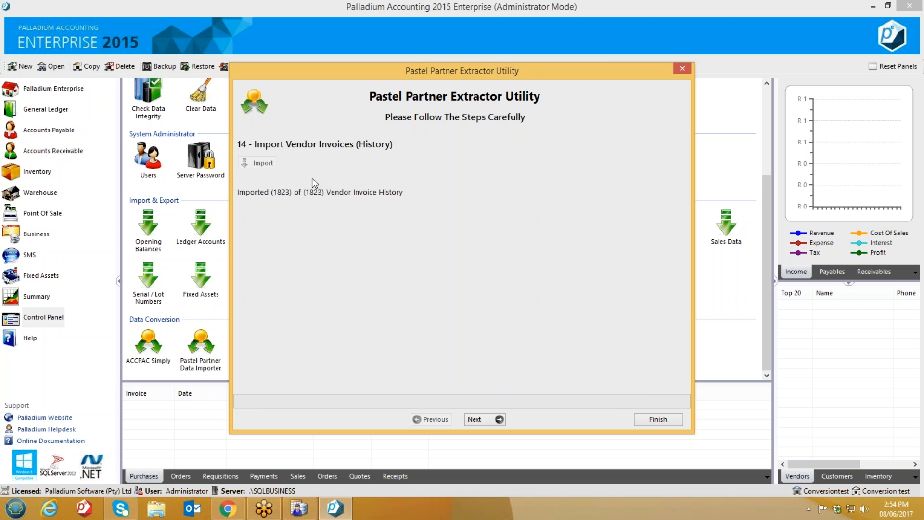
Step: At step 15, import customer and vendor open items, inventory values and open orders, then finish
left_click(493, 420)
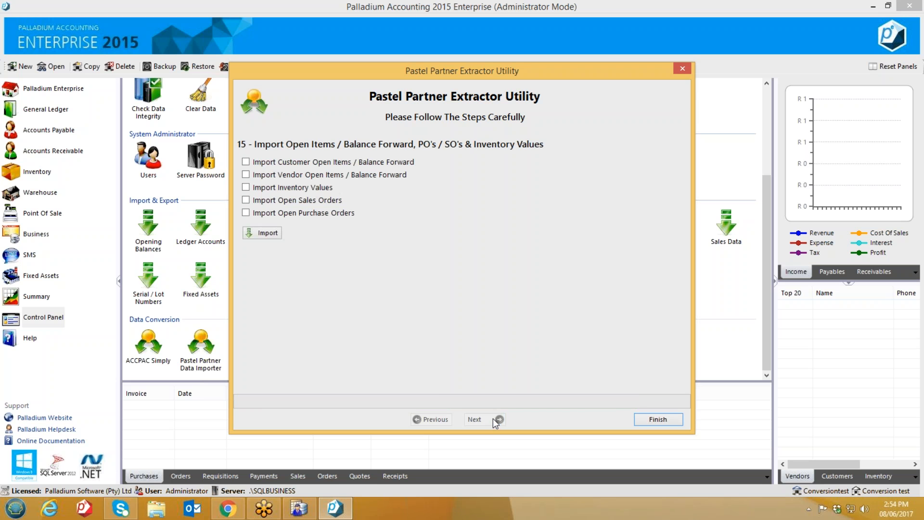
left_click(260, 163)
left_click(257, 176)
left_click(252, 188)
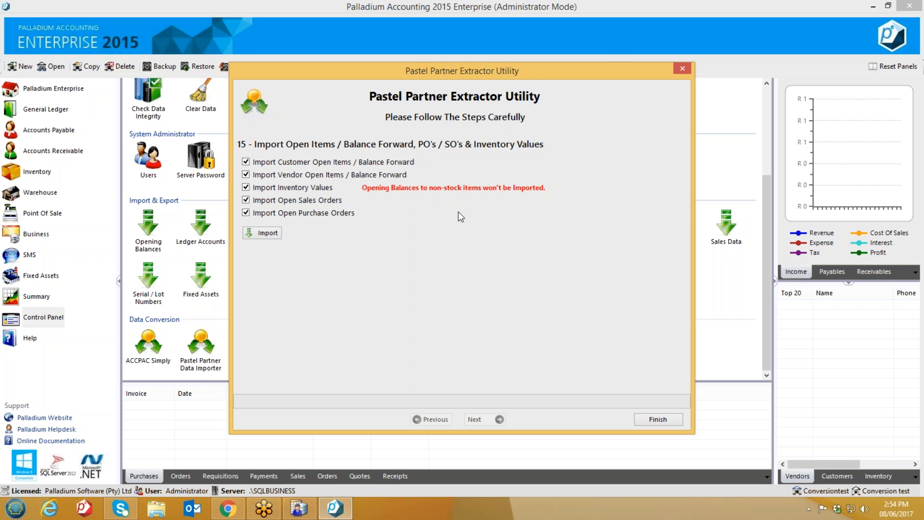
left_click(260, 233)
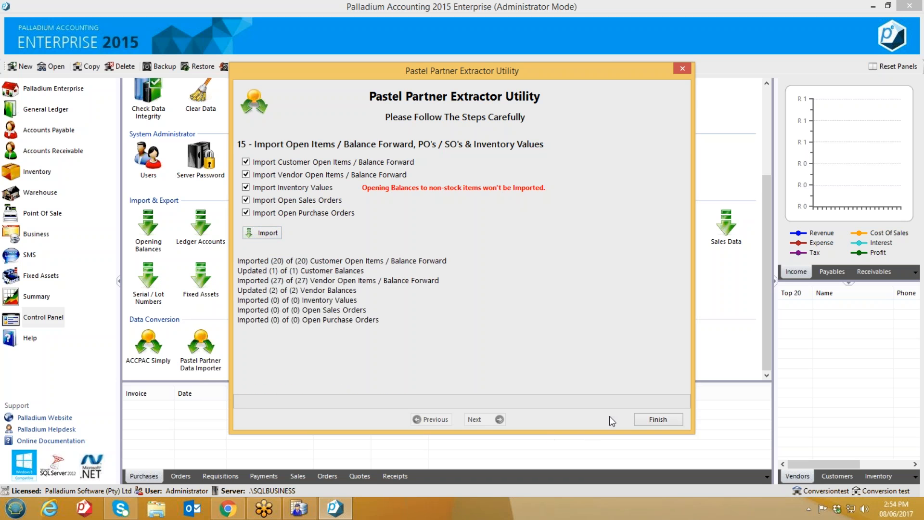
left_click(658, 419)
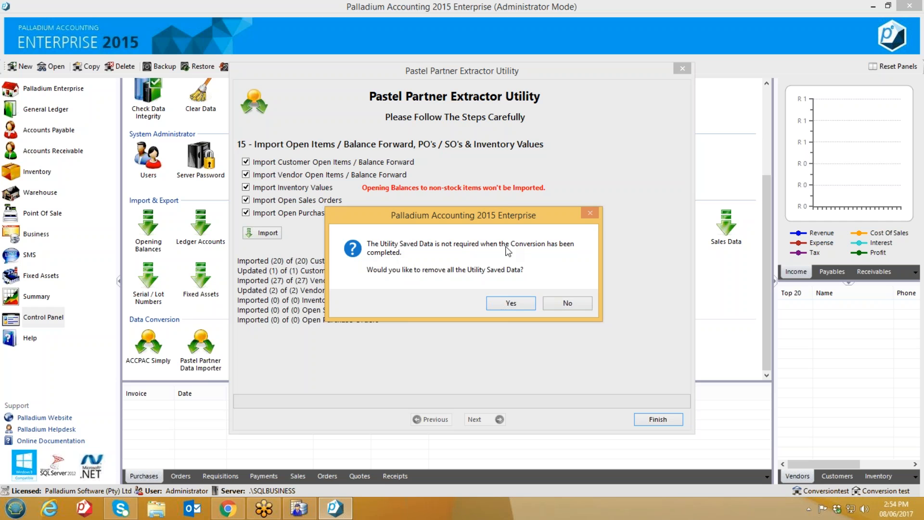
Step: Remove the Utility Saved Data and close the passed integrity check showing 915,109.85 debits and credits
left_click(511, 303)
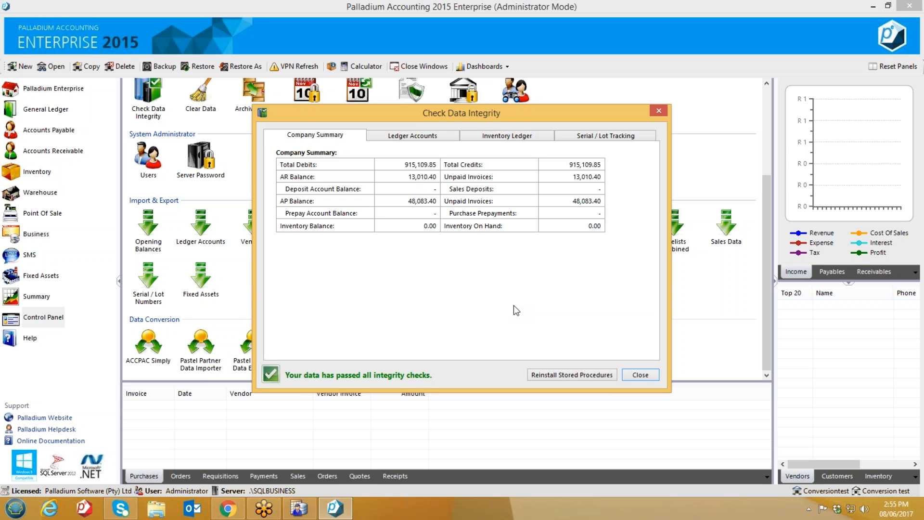
left_click(636, 375)
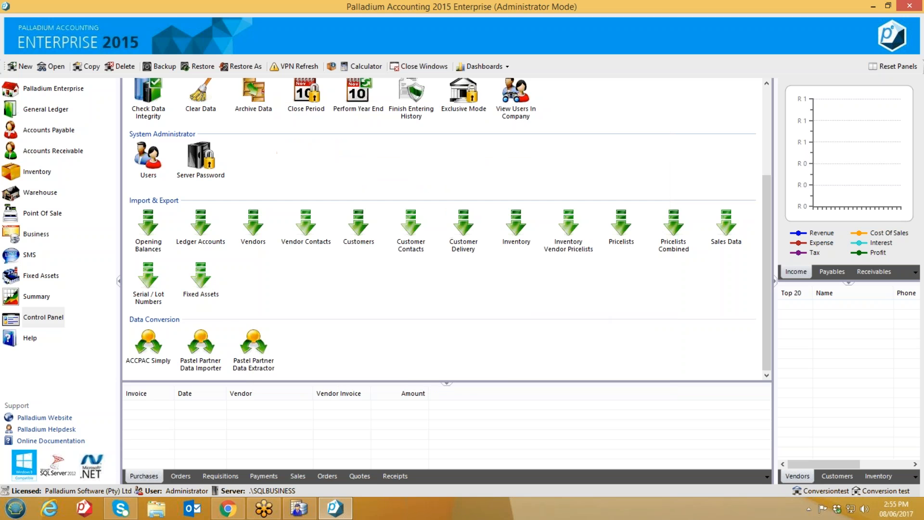